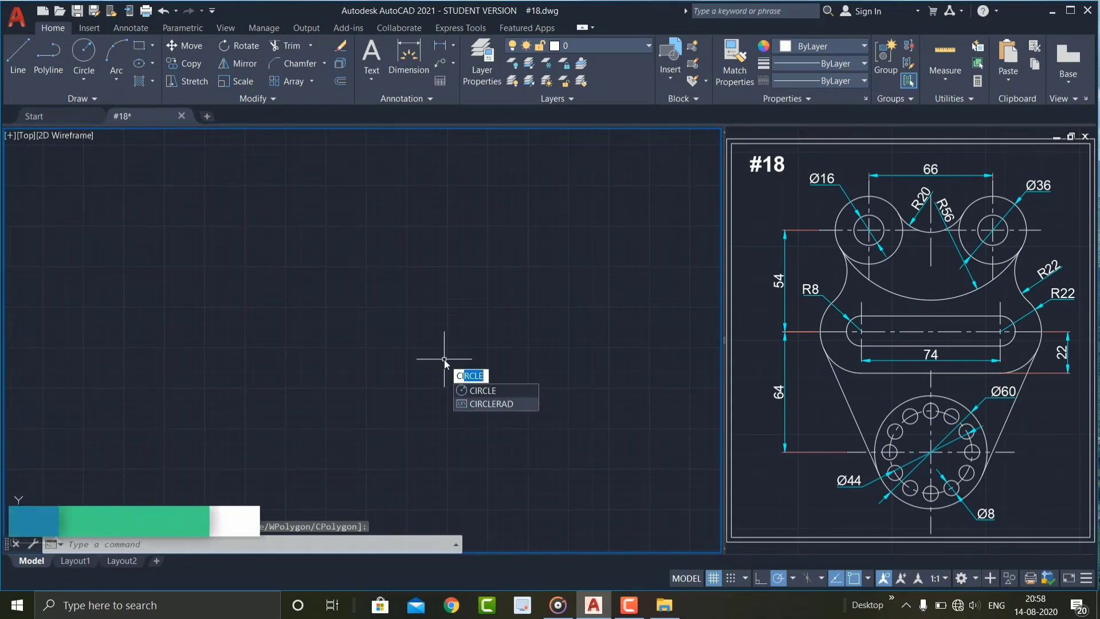
# Step: Draw a circle of diameter 60
pyautogui.press('Return')
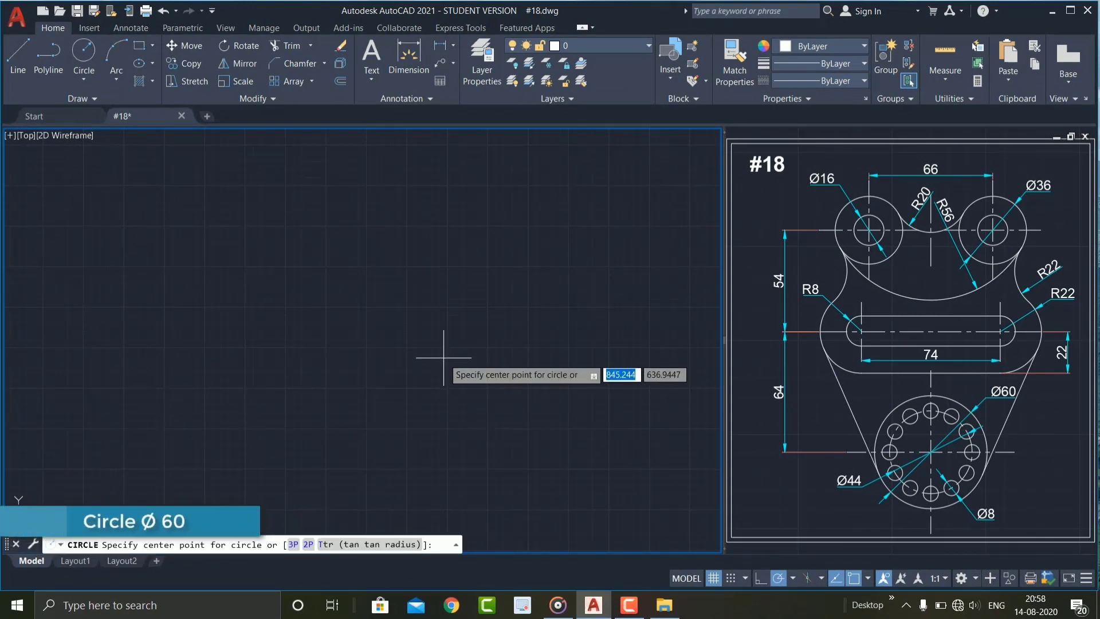
pyautogui.click(339, 303)
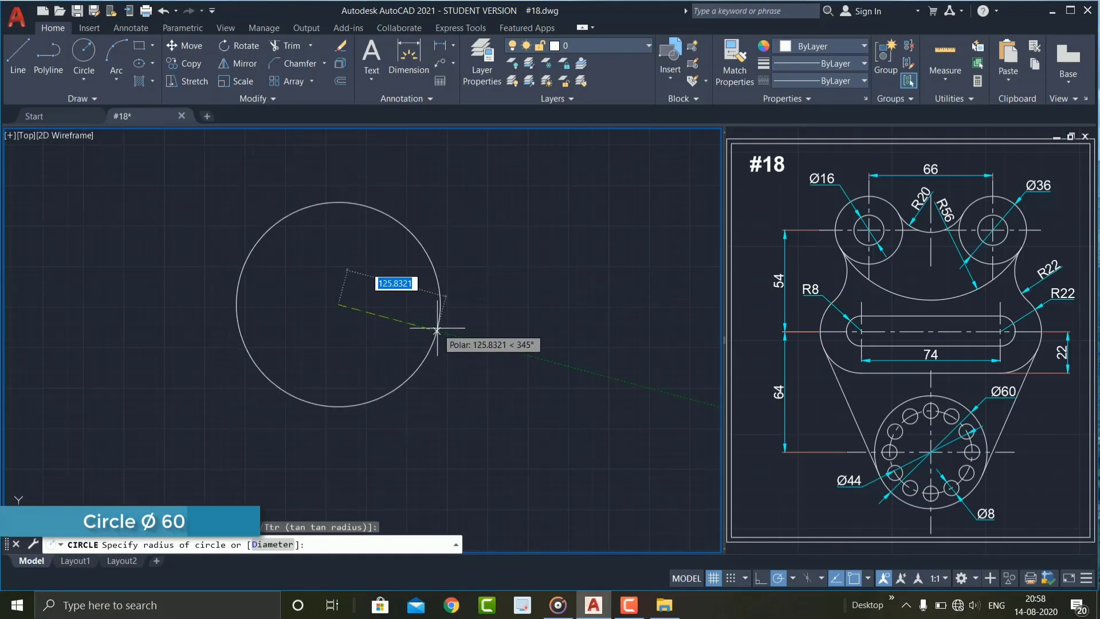
pyautogui.write('d')
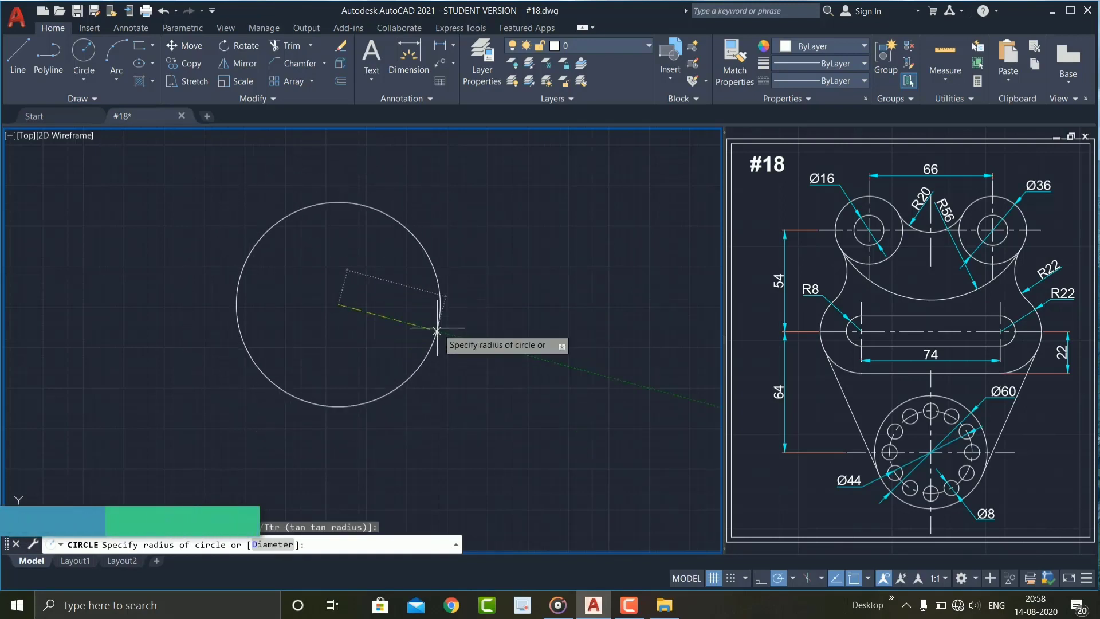
pyautogui.press('Return')
pyautogui.write('60')
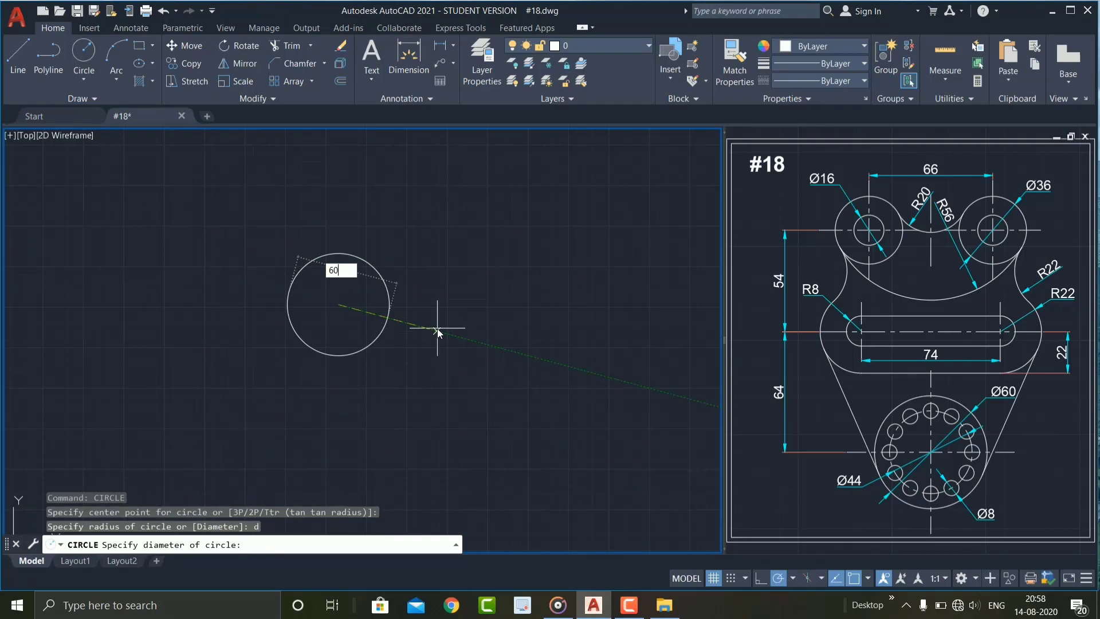
pyautogui.press('Return')
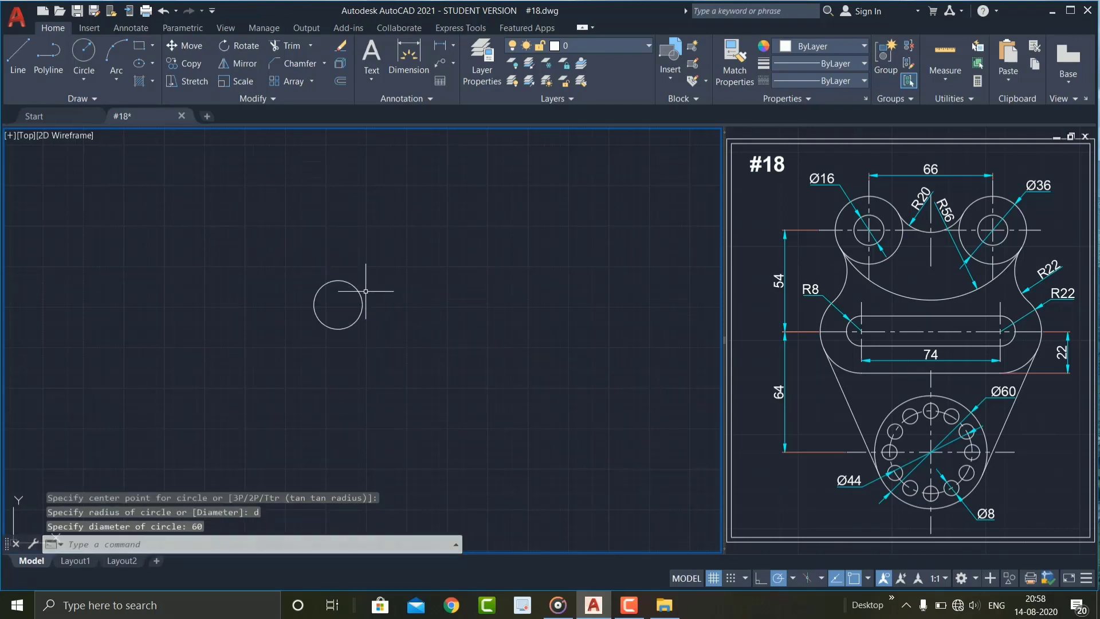
pyautogui.moveTo(366, 291)
pyautogui.mouseDown(button='middle')
pyautogui.moveTo(418, 424)
pyautogui.moveTo(396, 405)
pyautogui.mouseUp(button='middle')
pyautogui.scroll(4, 409, 425)
# Step: Draw a concentric radius-22 circle on the Ø60 circle's centre
pyautogui.press('Return')
pyautogui.click(357, 440)
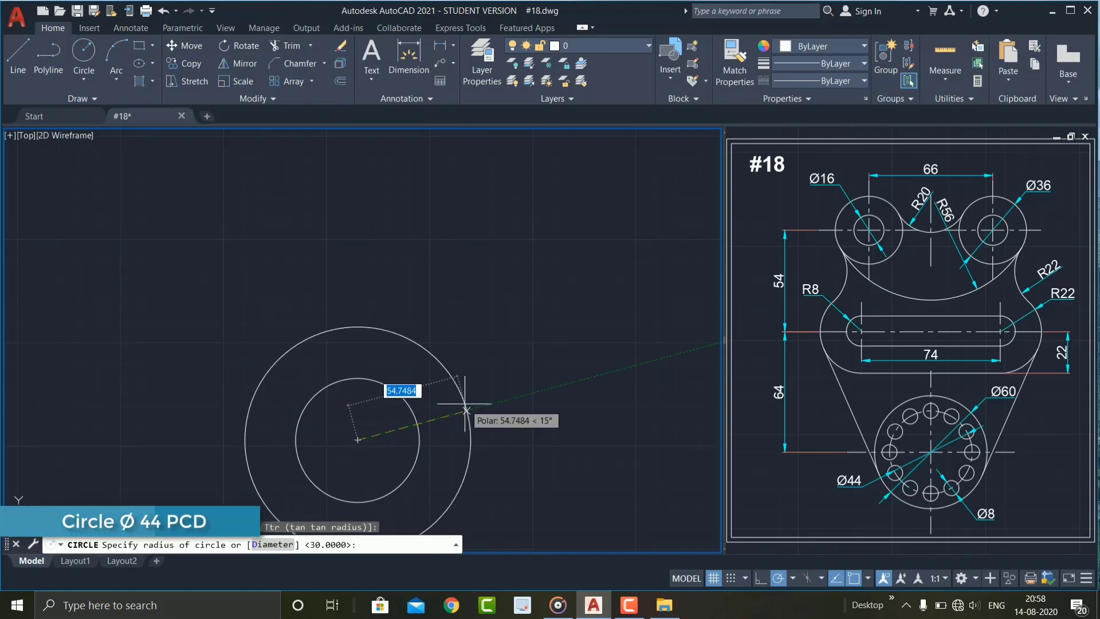
pyautogui.write('22')
pyautogui.press('Return')
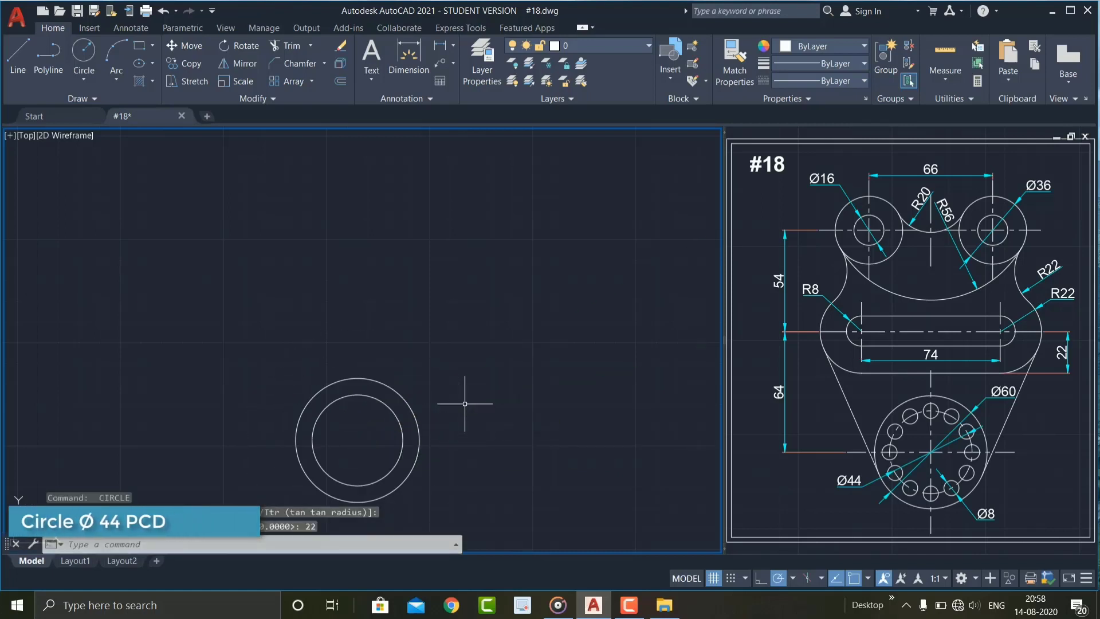
# Step: Give the Ø44 pitch circle the CENTER linetype
pyautogui.scroll(2, 389, 496)
pyautogui.click(373, 437)
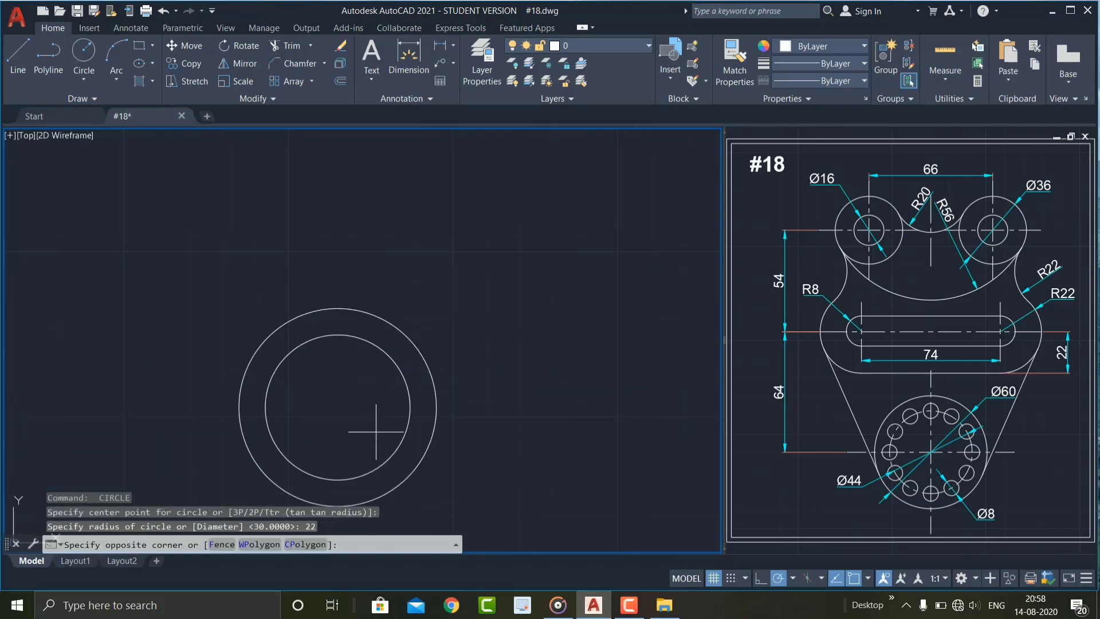
pyautogui.click(360, 480)
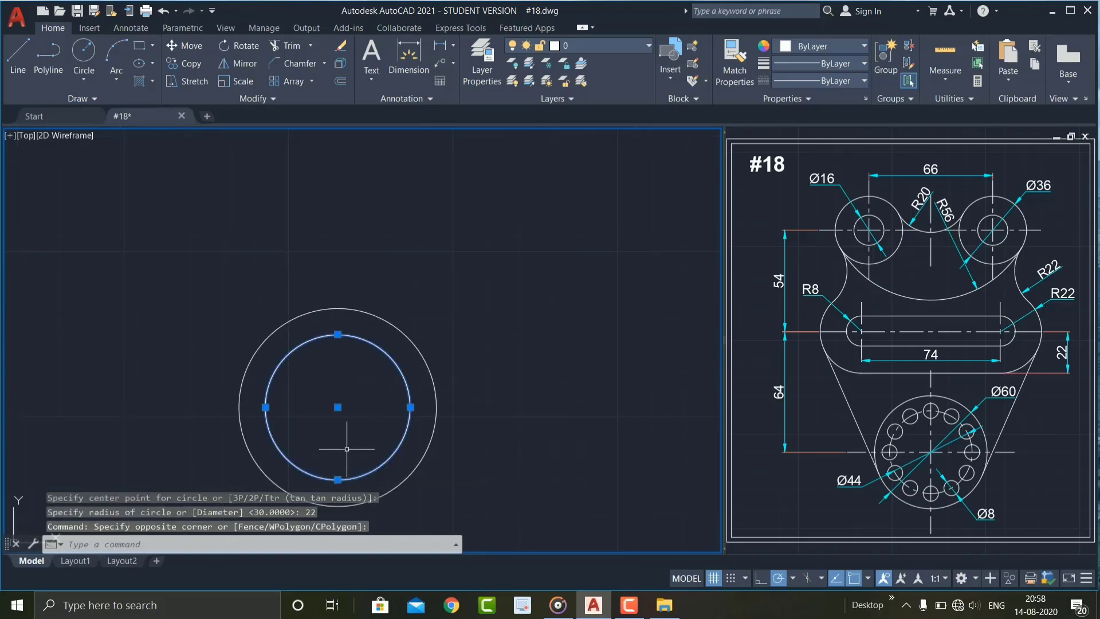
pyautogui.click(829, 84)
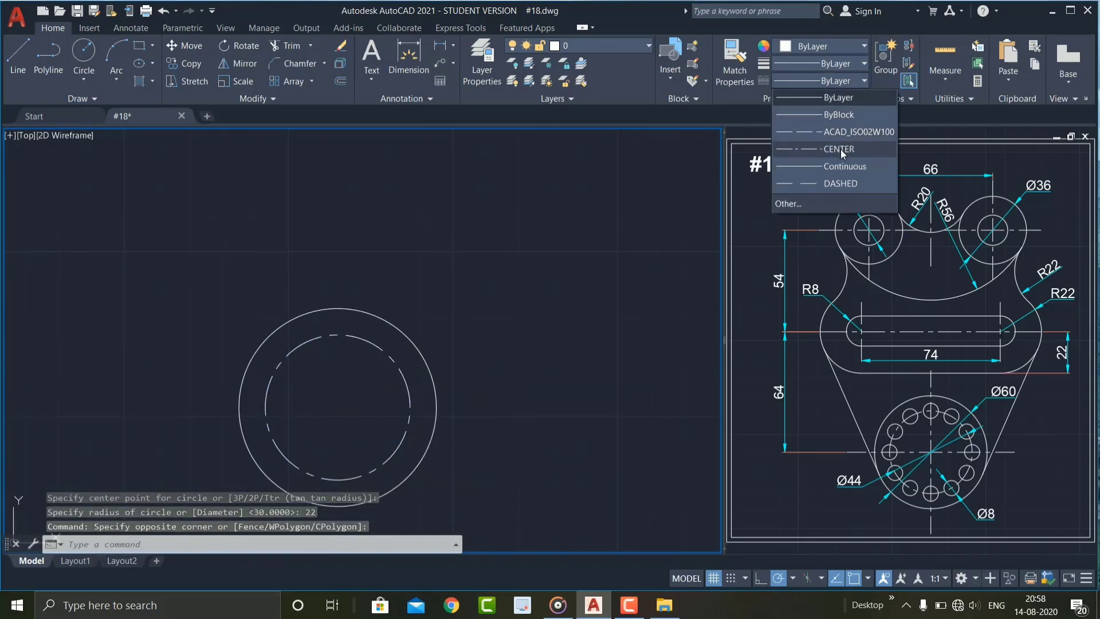
pyautogui.click(840, 149)
pyautogui.press('Escape')
pyautogui.moveTo(555, 332); pyautogui.dragTo(534, 302, button='middle')
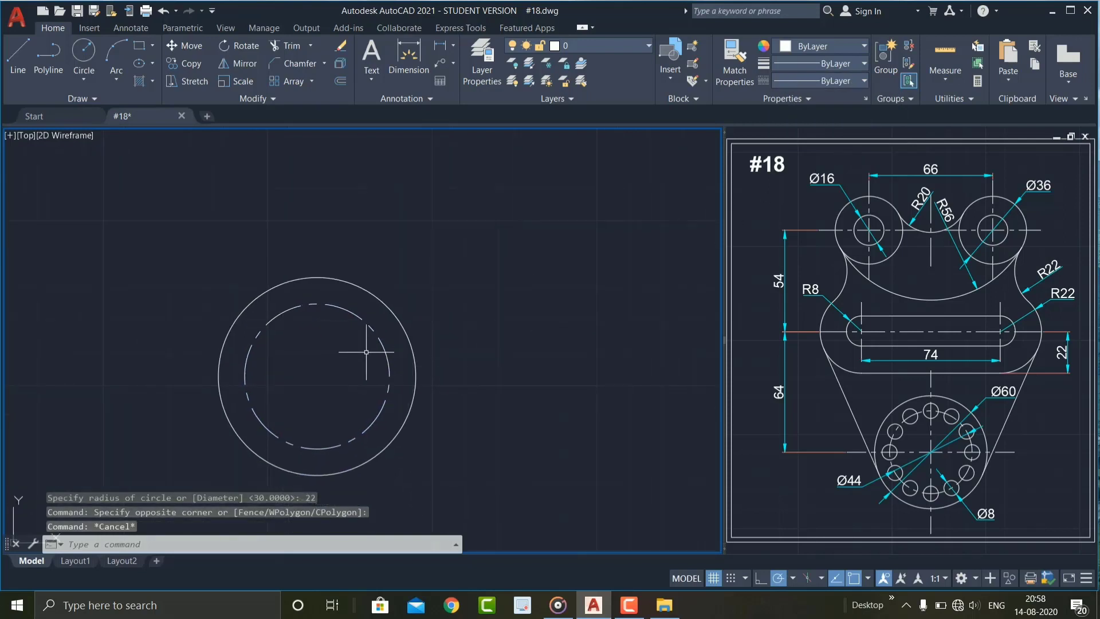
pyautogui.write('c')
# Step: Draw a radius-4 hole at the pitch circle's bottom quadrant
pyautogui.press('Return')
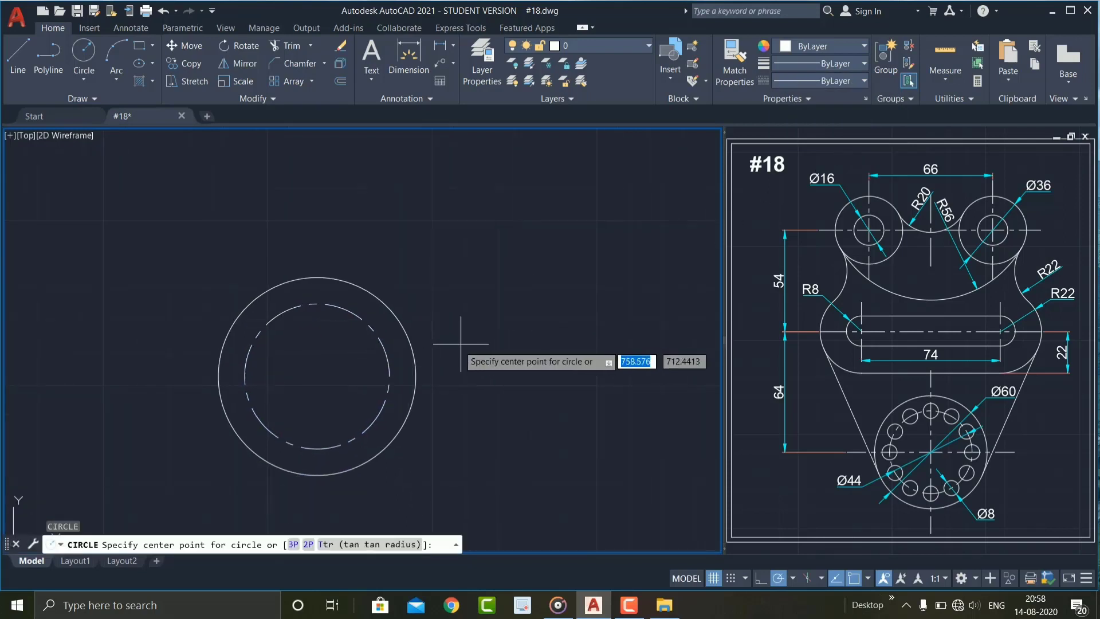
pyautogui.click(316, 448)
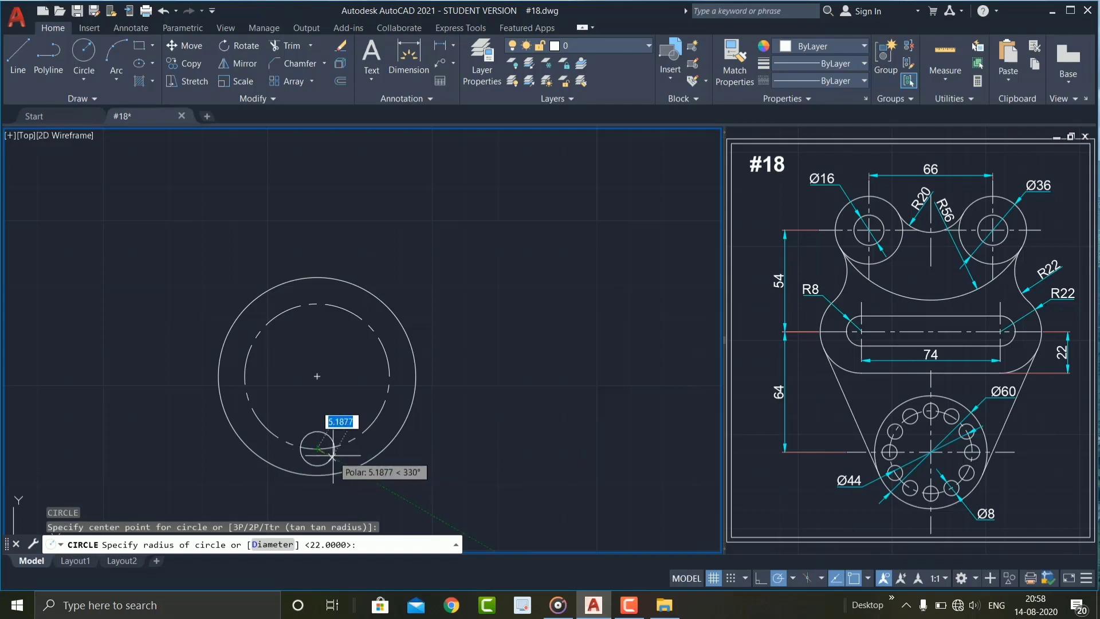
pyautogui.write('4')
pyautogui.press('Return')
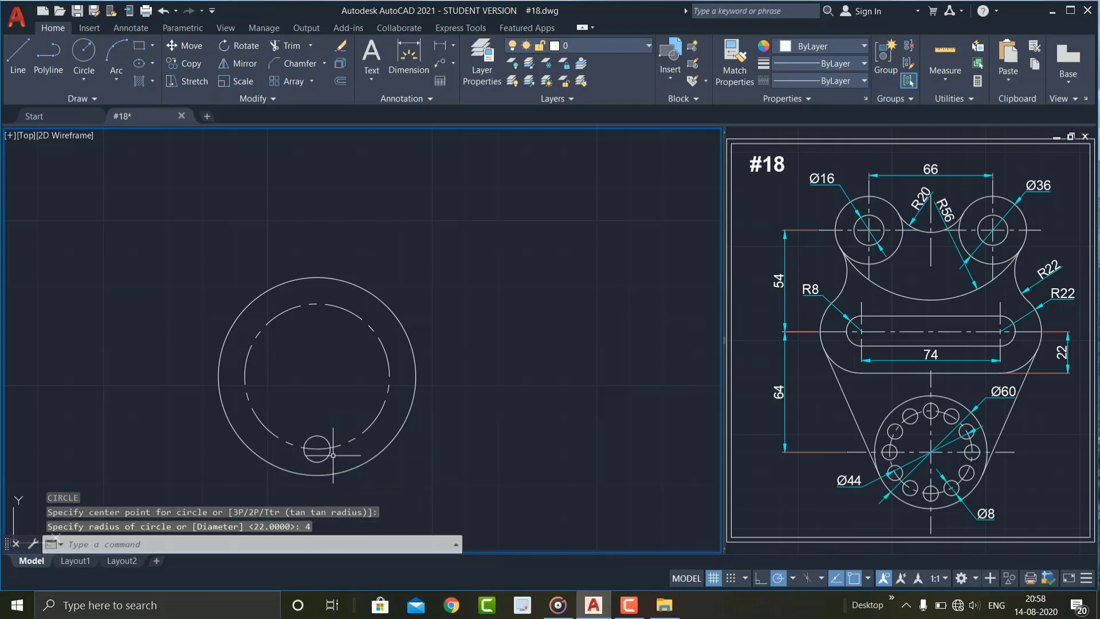
# Step: Polar-array the hole 12 times about the pitch circle's centre
pyautogui.click(292, 423)
pyautogui.click(337, 480)
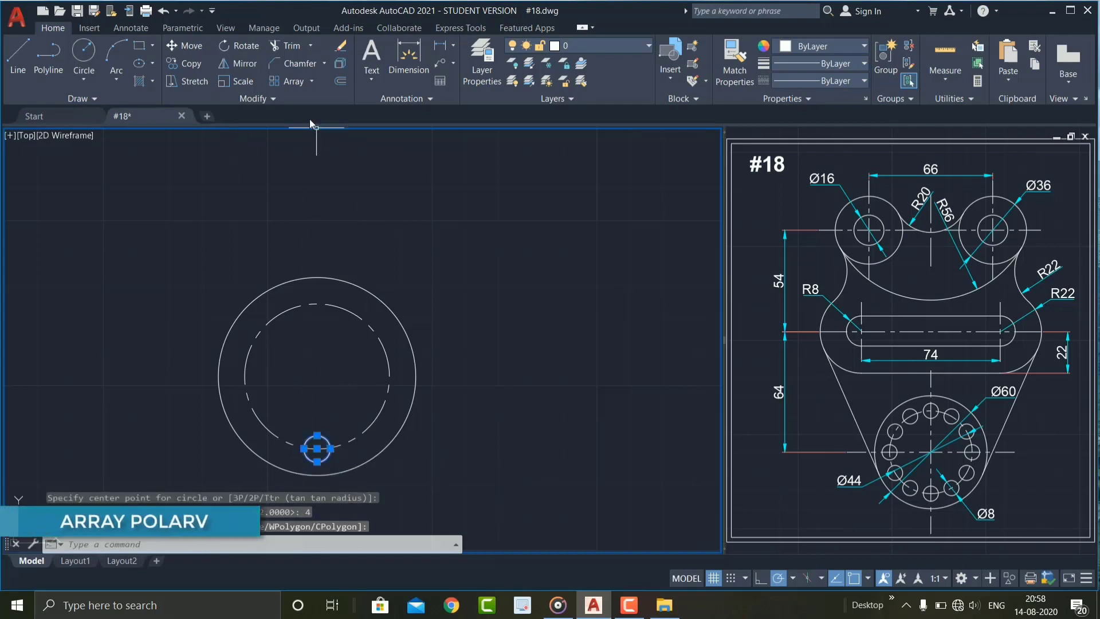
pyautogui.click(311, 84)
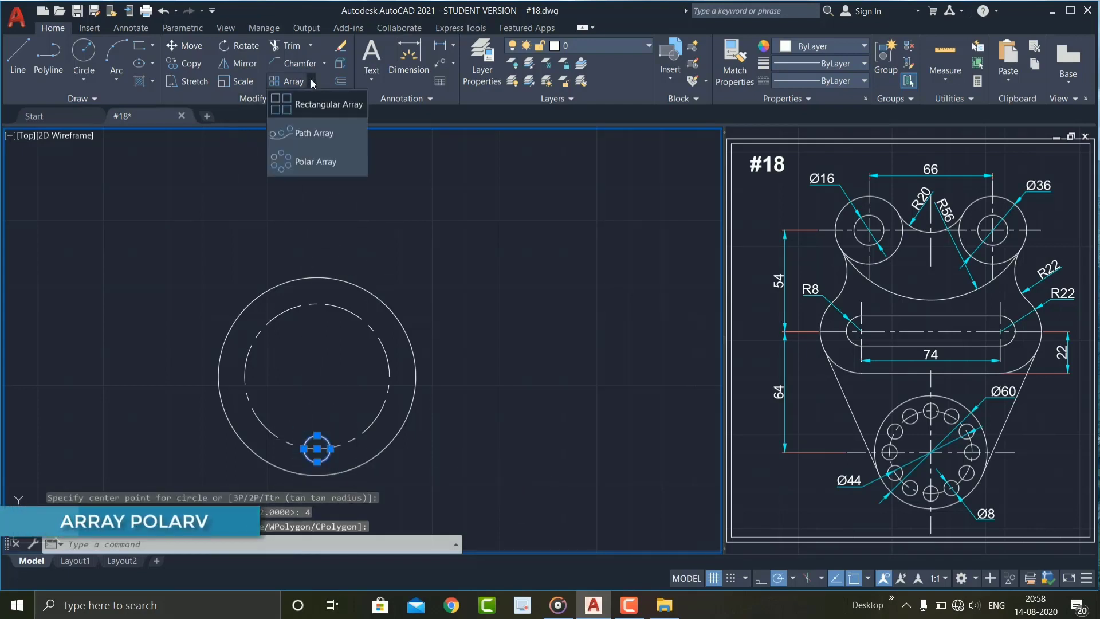
pyautogui.click(322, 163)
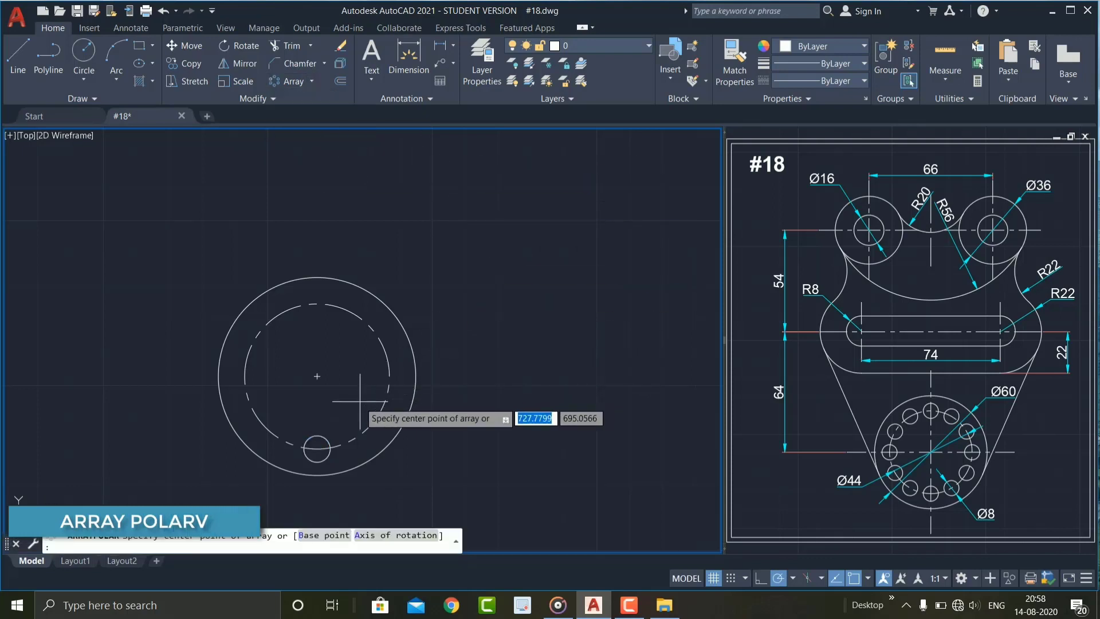
pyautogui.click(316, 376)
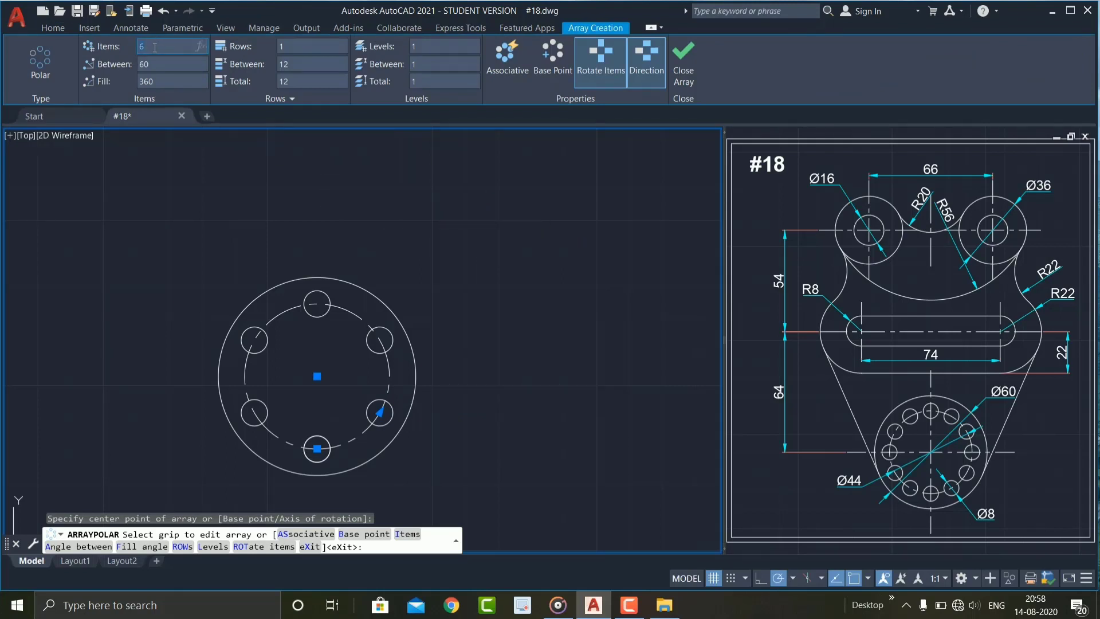
pyautogui.write('12')
pyautogui.press('Return')
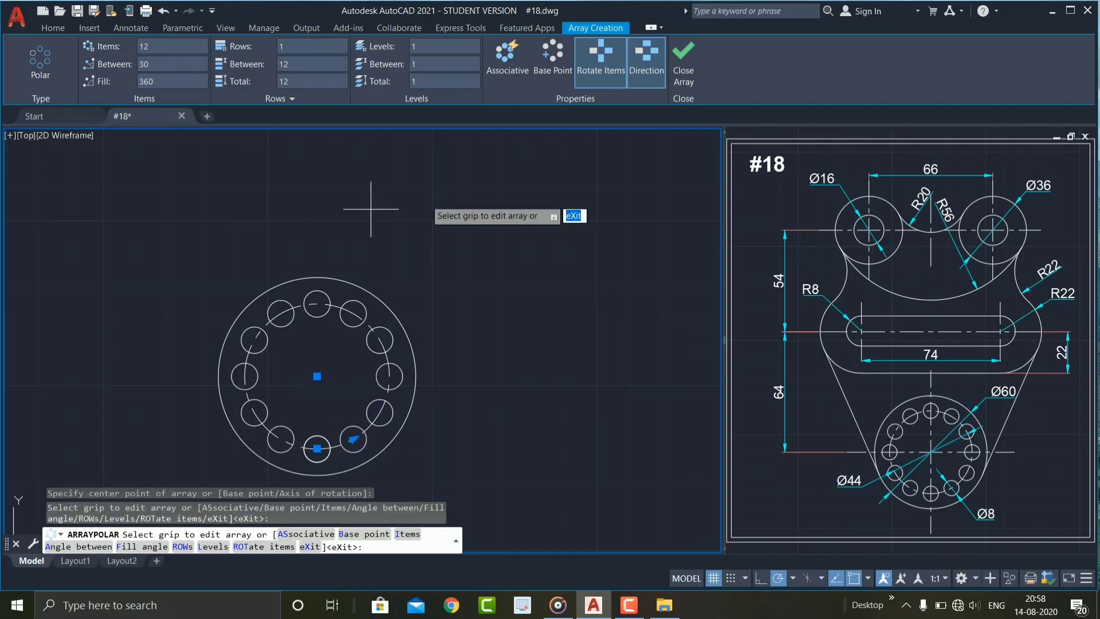
pyautogui.click(689, 78)
pyautogui.scroll(-1, 616, 311)
pyautogui.write('c')
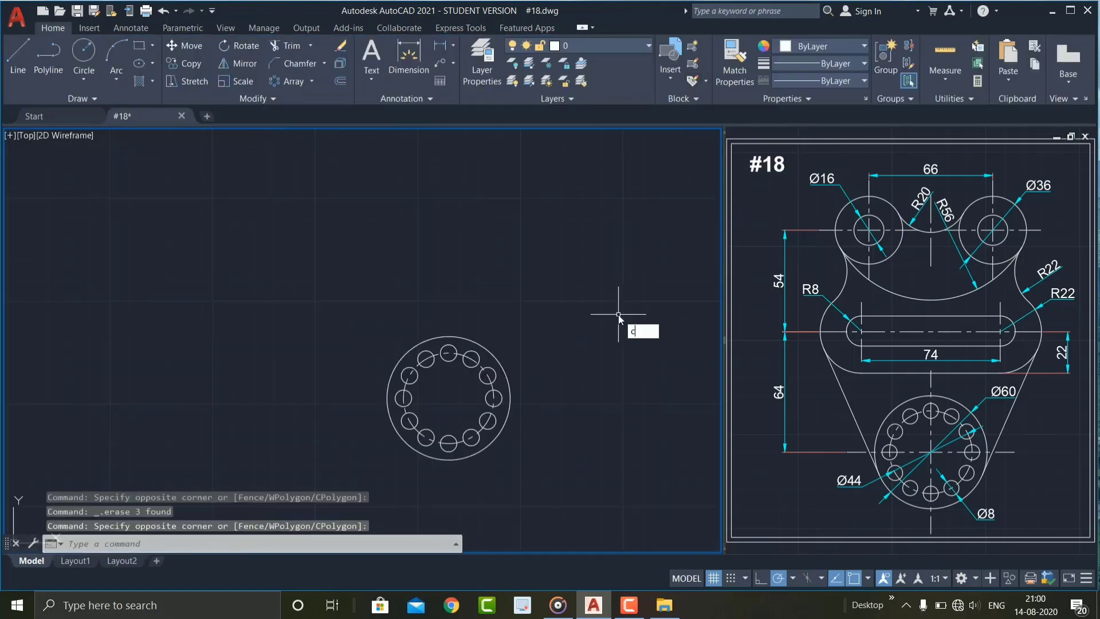
# Step: Draw a radius-8 circle at the bolt-circle centre
pyautogui.press('Return')
pyautogui.click(449, 398)
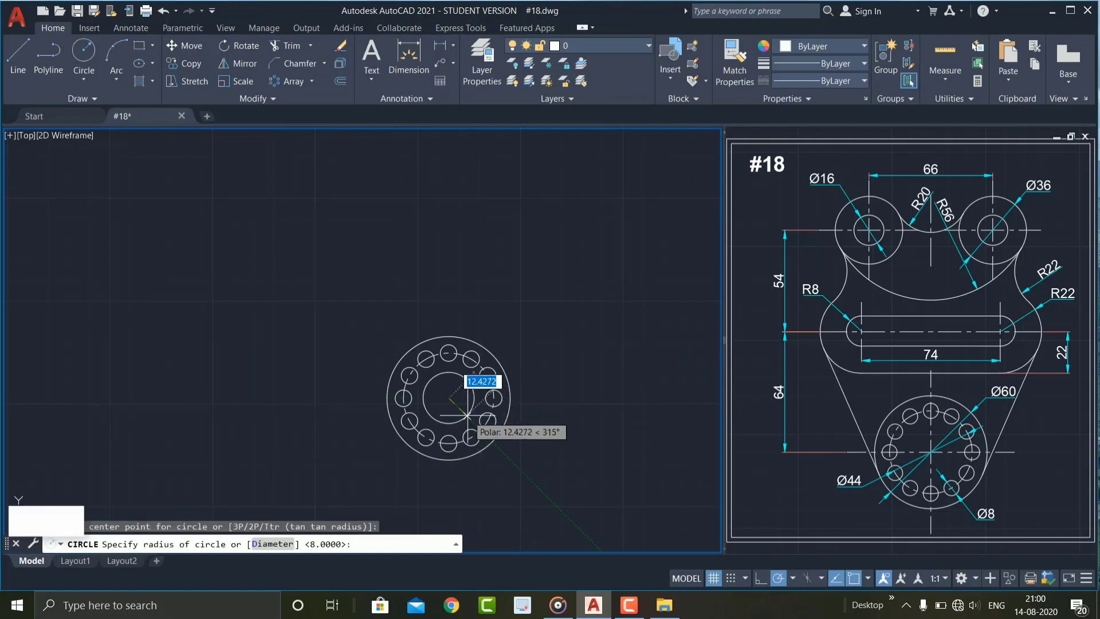
pyautogui.write('8')
pyautogui.press('Return')
# Step: Move the radius-8 circle 64 units up and 37 units left
pyautogui.click(465, 398)
pyautogui.write('m')
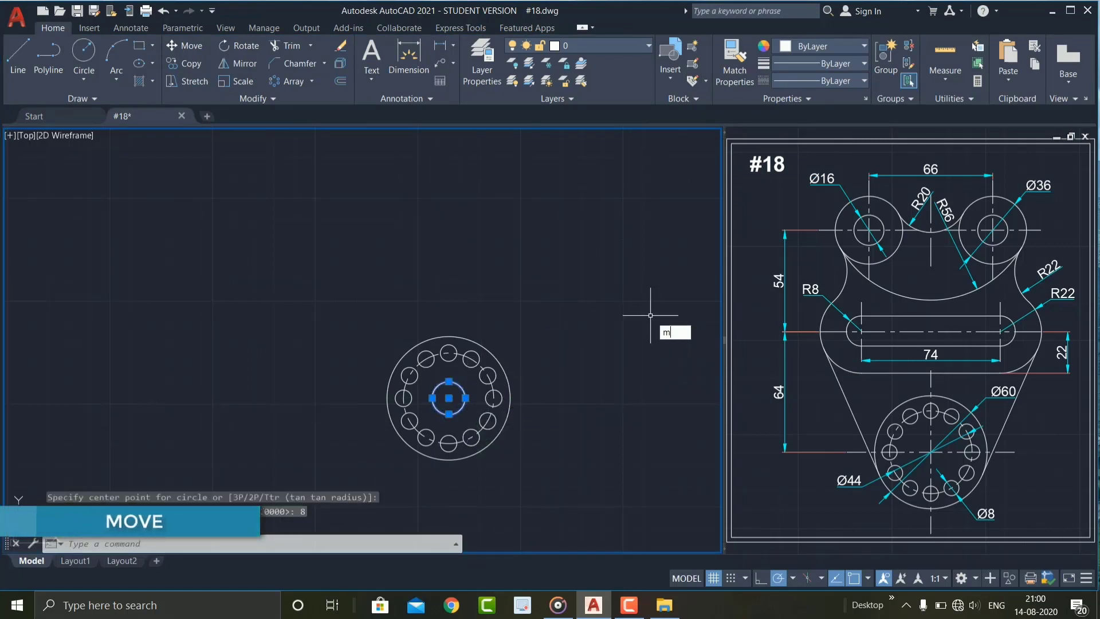
pyautogui.press('Return')
pyautogui.click(619, 413)
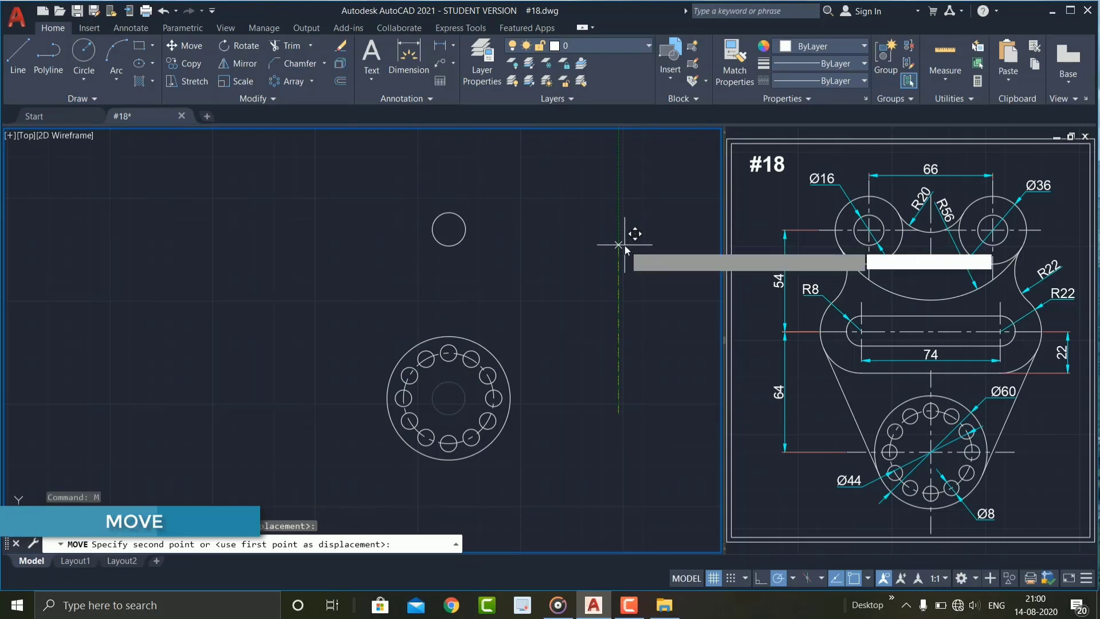
pyautogui.write('64')
pyautogui.press('Return')
pyautogui.press('Return')
pyautogui.click(448, 265)
pyautogui.press('Return')
pyautogui.click(606, 259)
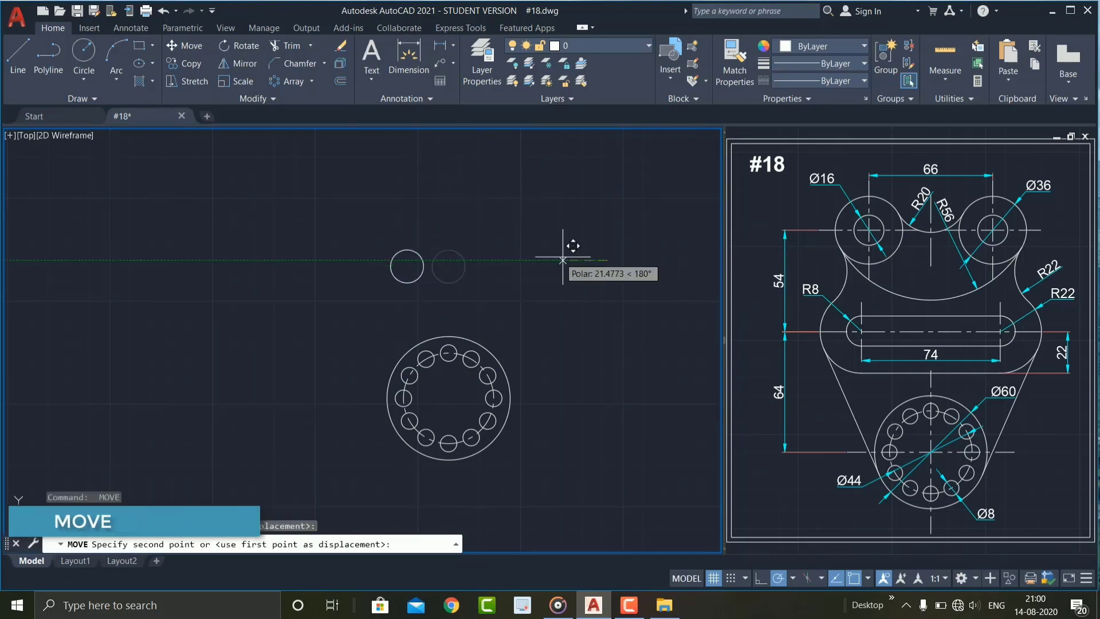
pyautogui.write('37')
# Step: Copy the radius-8 circle 74 units to the right
pyautogui.press('Return')
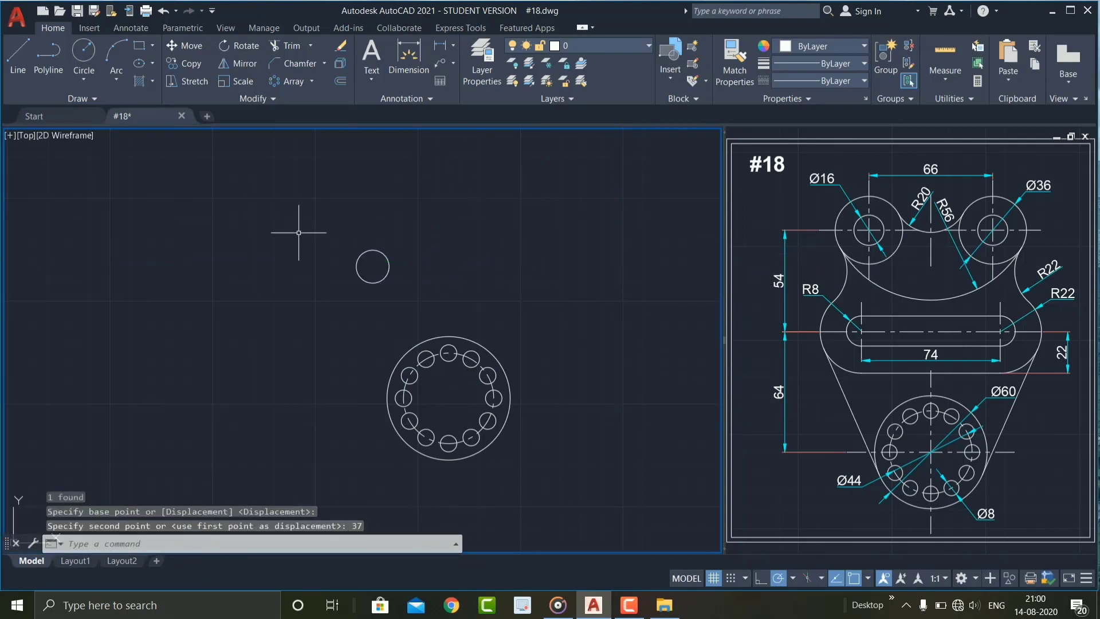
pyautogui.click(411, 273)
pyautogui.click(328, 222)
pyautogui.write('co')
pyautogui.press('Return')
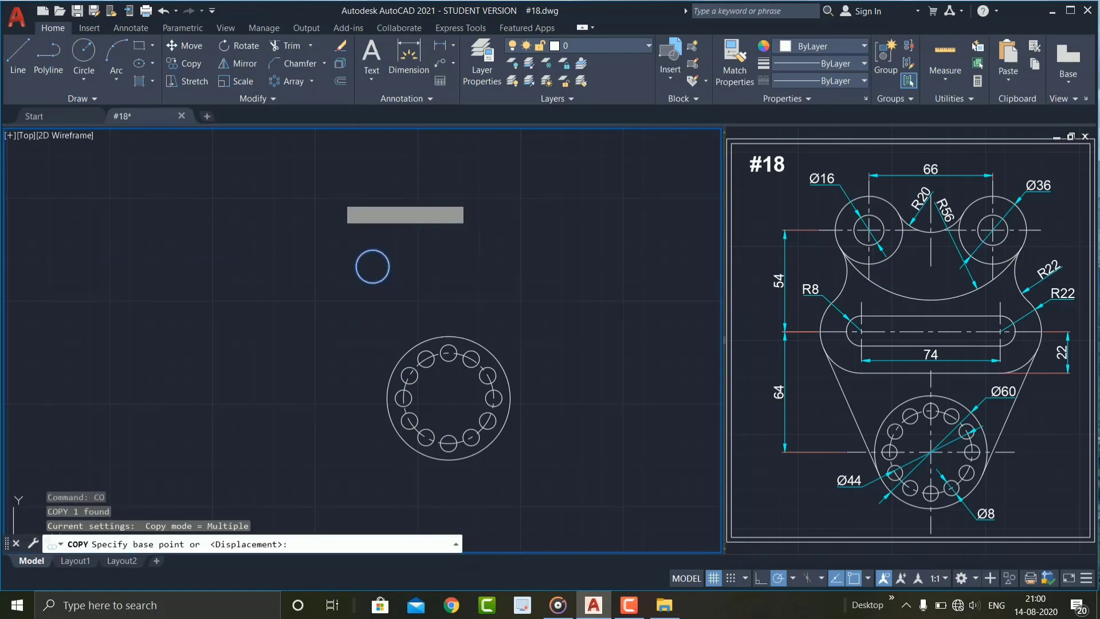
pyautogui.click(338, 197)
pyautogui.write('74')
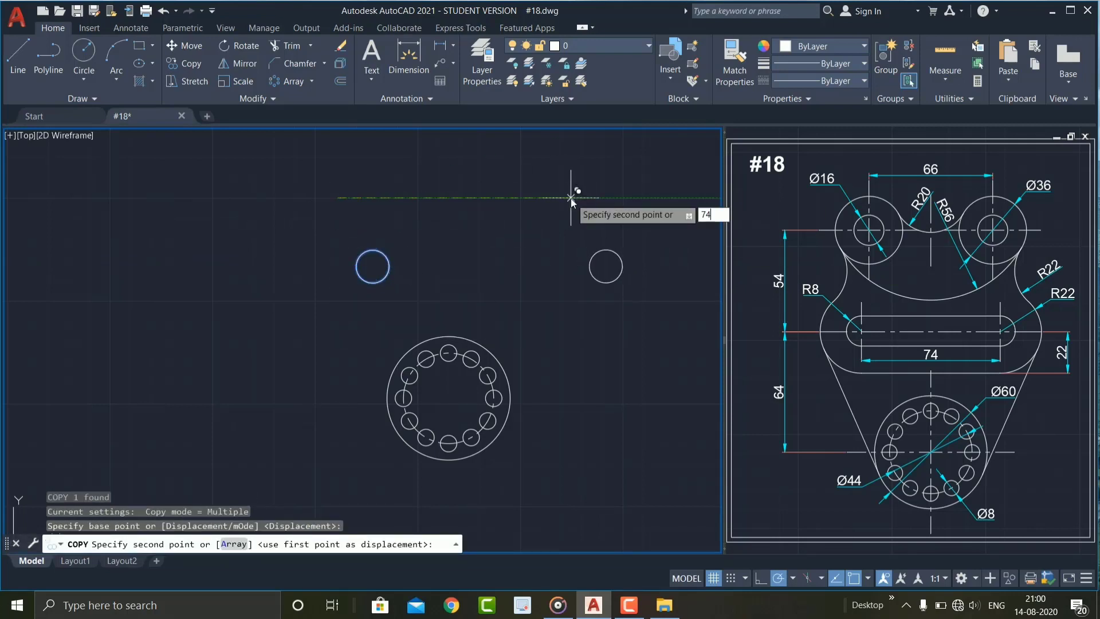
pyautogui.press('Return')
pyautogui.press('Escape')
# Step: Draw lines joining the two circles' top and bottom quadrants
pyautogui.write('l')
pyautogui.press('Return')
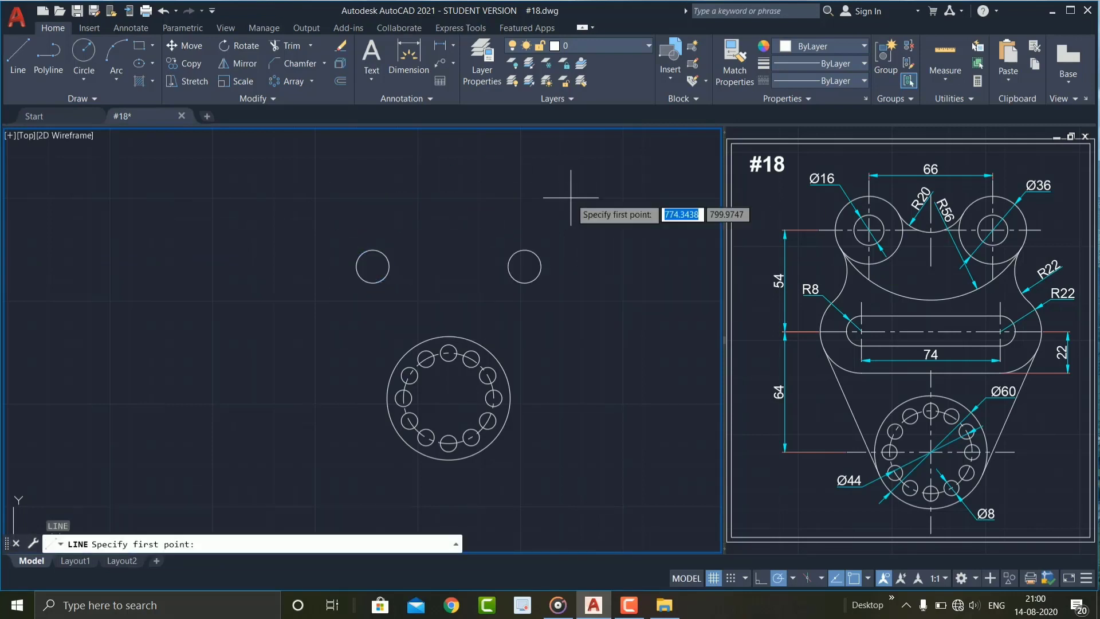
pyautogui.scroll(1, 385, 221)
pyautogui.scroll(1, 358, 290)
pyautogui.click(355, 274)
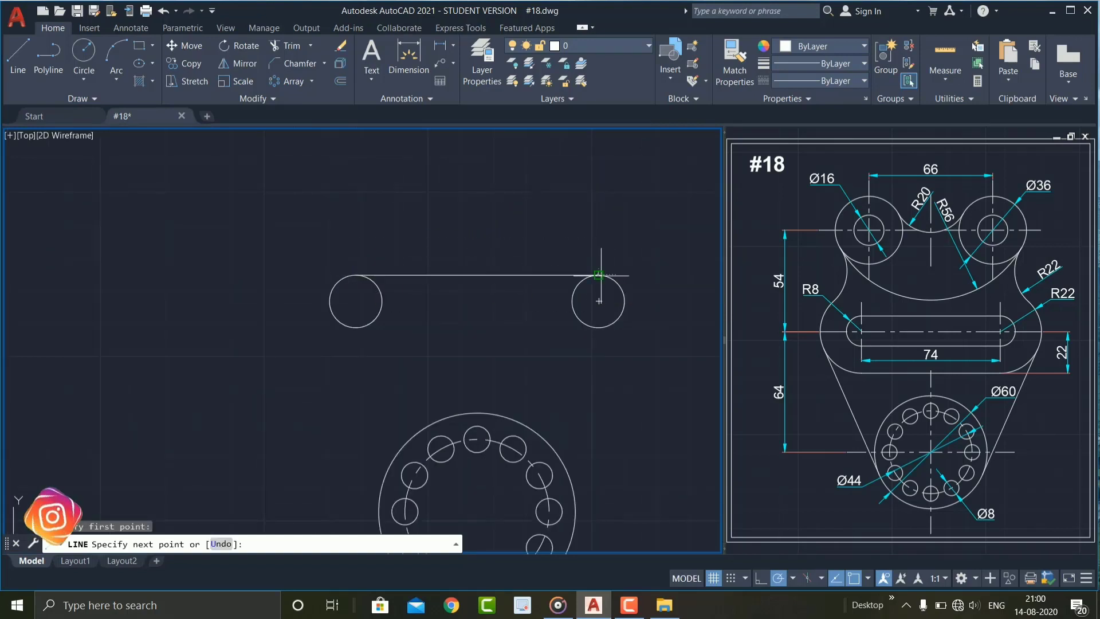
pyautogui.click(598, 274)
pyautogui.click(598, 328)
pyautogui.click(356, 327)
pyautogui.press('Return')
pyautogui.scroll(-2, 413, 332)
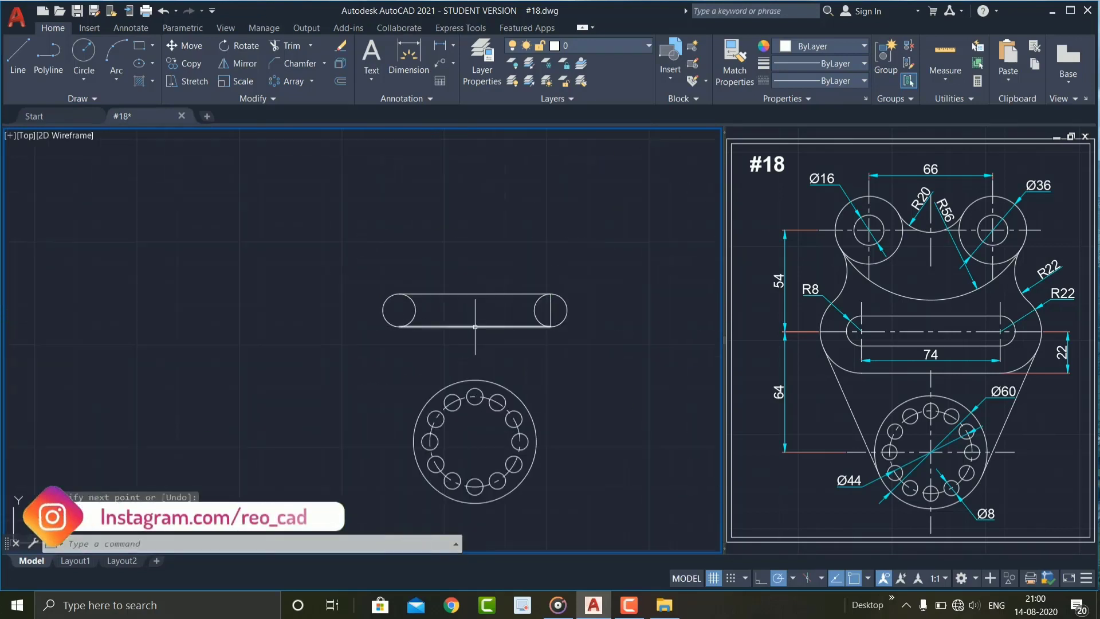
# Step: Trim the inner circle halves with a fence to close the slot
pyautogui.write('tr')
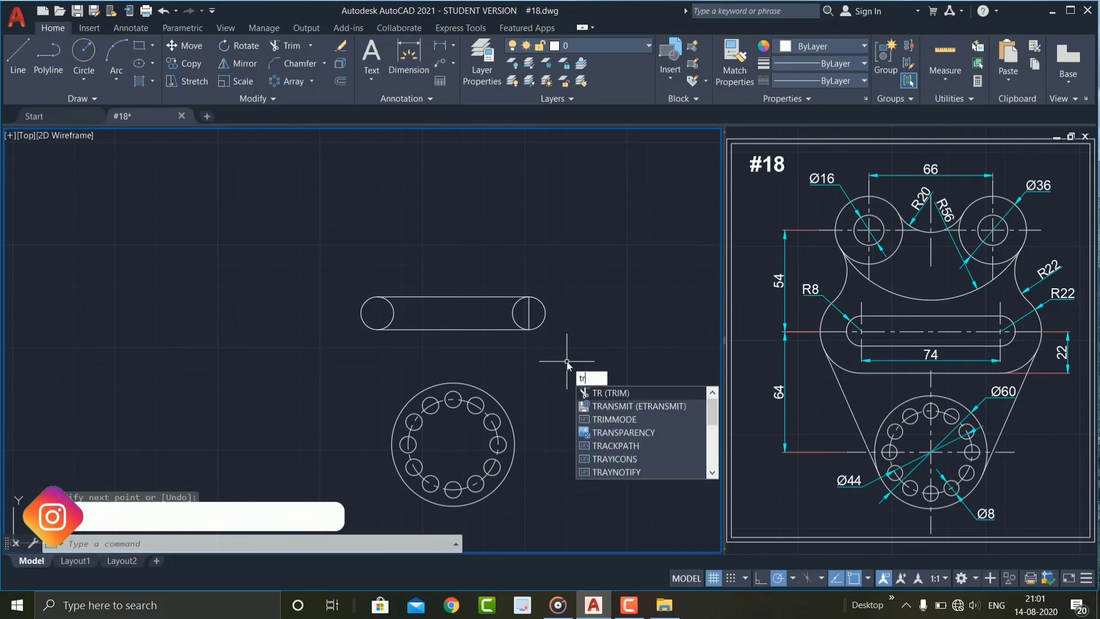
pyautogui.press('Return')
pyautogui.click(535, 316)
pyautogui.click(399, 316)
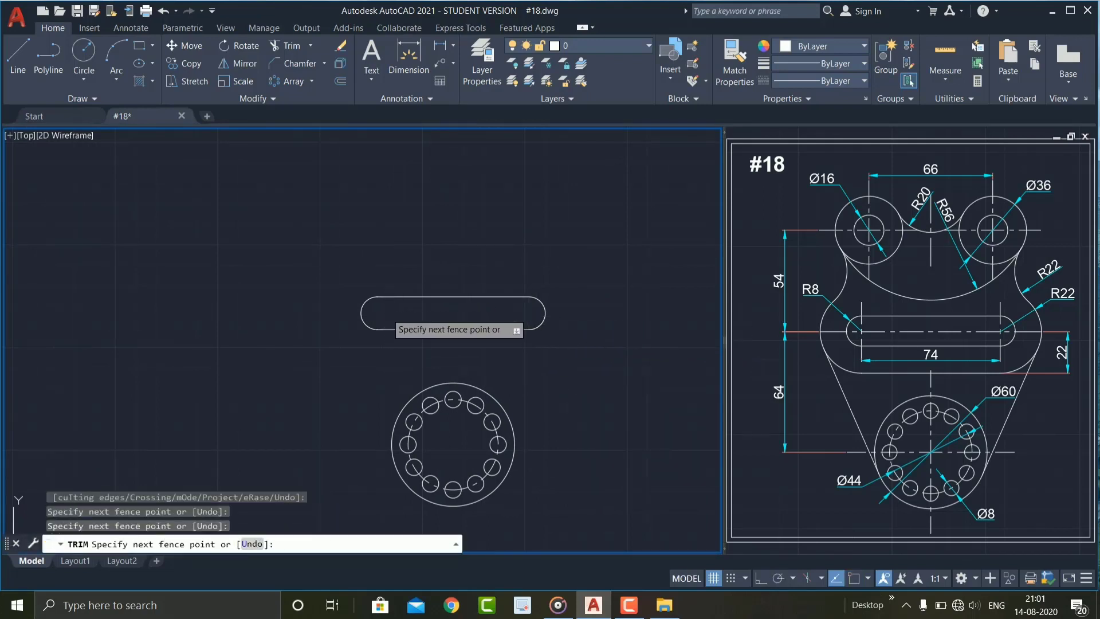
pyautogui.press('Return')
pyautogui.scroll(-3, 515, 298)
pyautogui.scroll(1, 494, 344)
pyautogui.press('Escape')
pyautogui.moveTo(589, 355); pyautogui.dragTo(579, 350, button='middle')
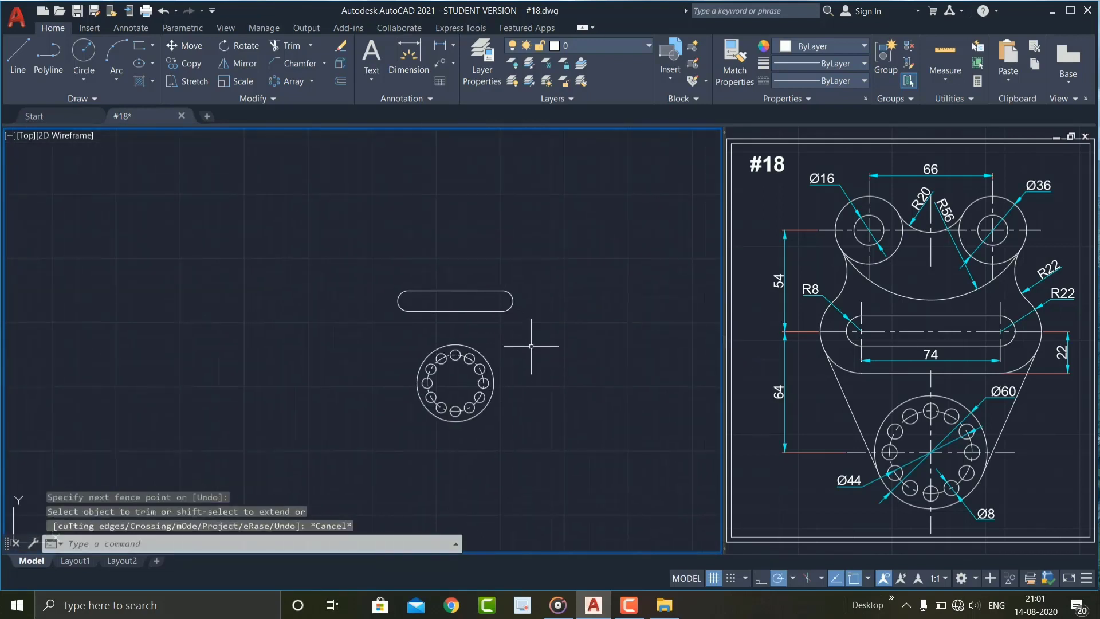
# Step: Draw a radius-22 circle centred on the slot's right end
pyautogui.write('c')
pyautogui.press('Return')
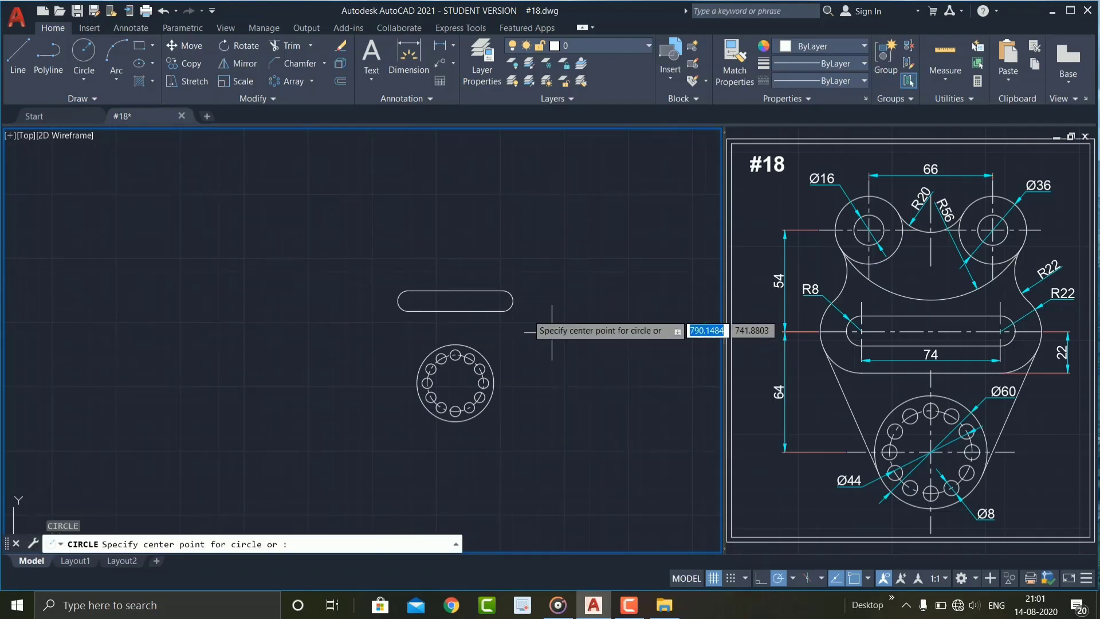
pyautogui.click(503, 299)
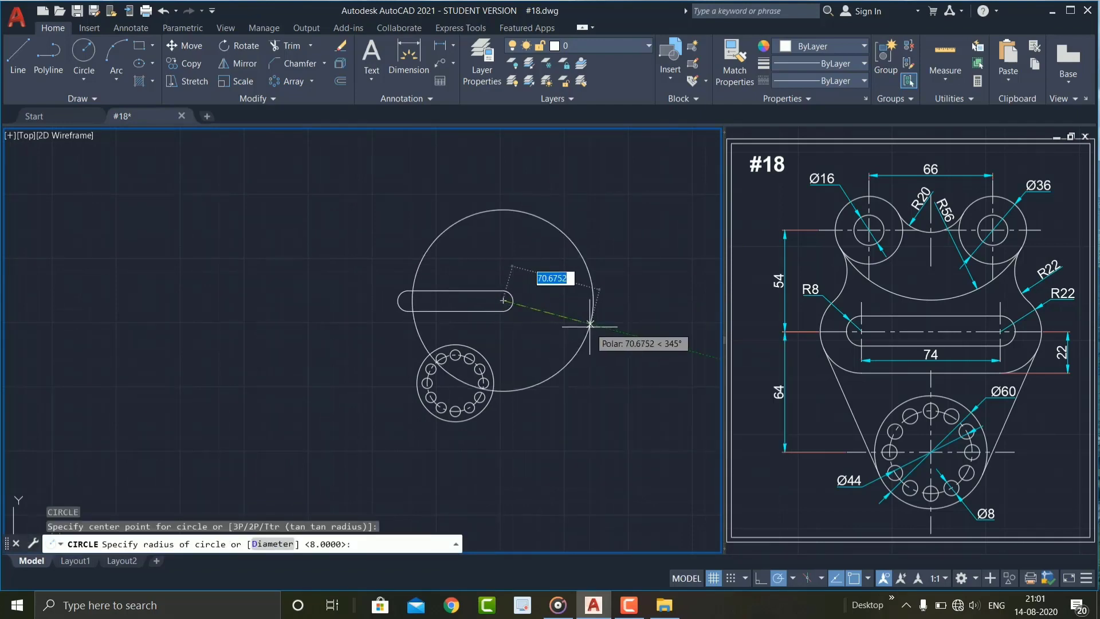
pyautogui.write('22')
pyautogui.press('Return')
pyautogui.scroll(2, 561, 326)
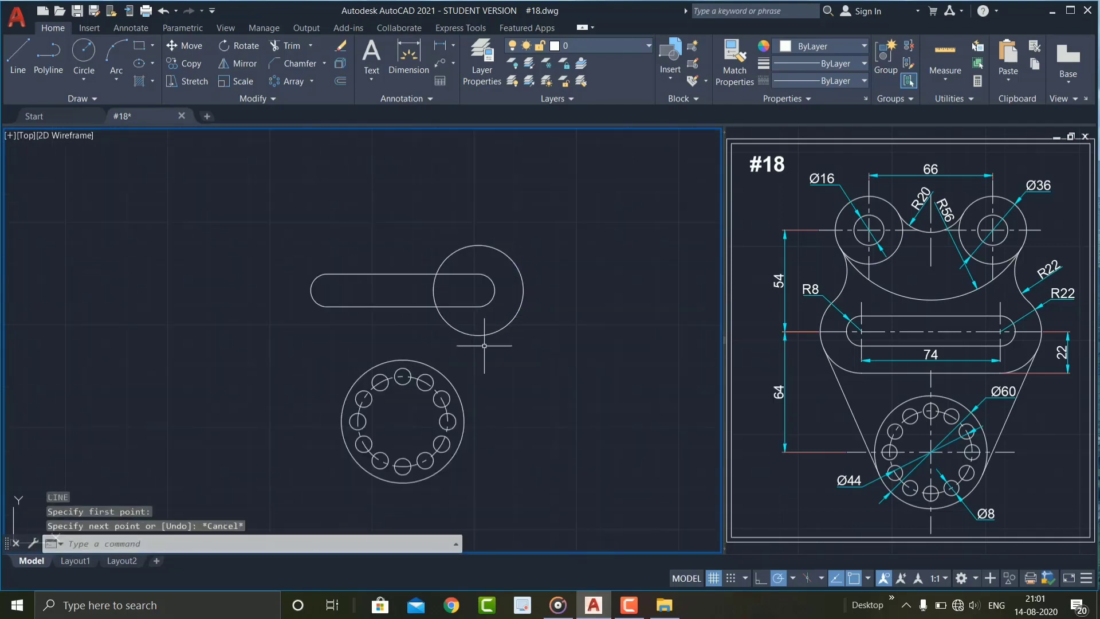
# Step: Draw a polyline from the circle's bottom, left 74, then a 44 arc around the slot
pyautogui.click(57, 53)
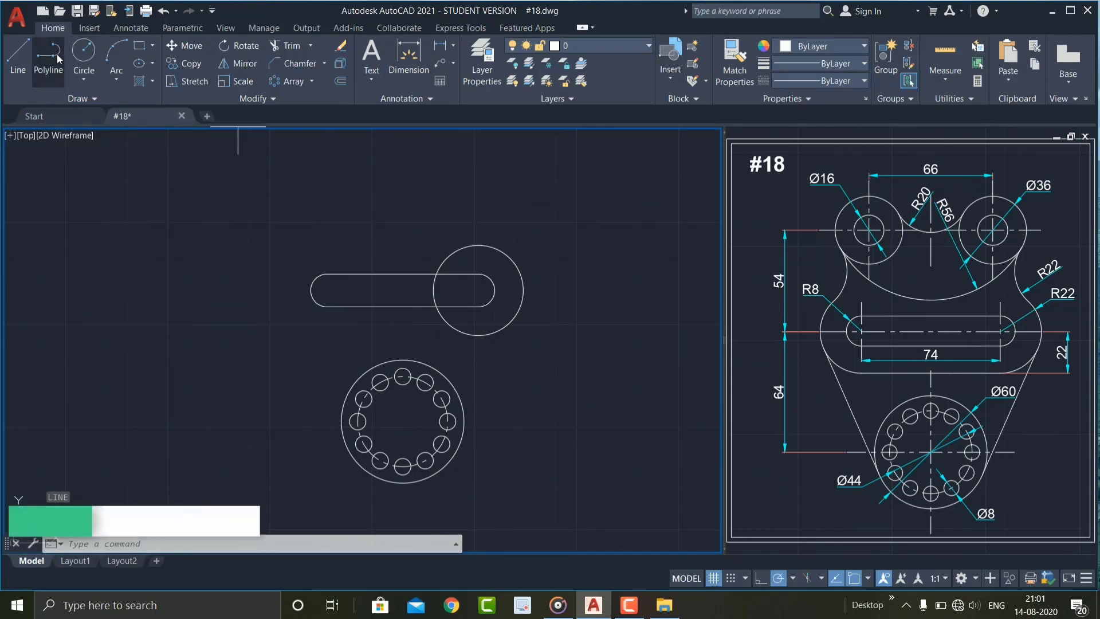
pyautogui.click(478, 335)
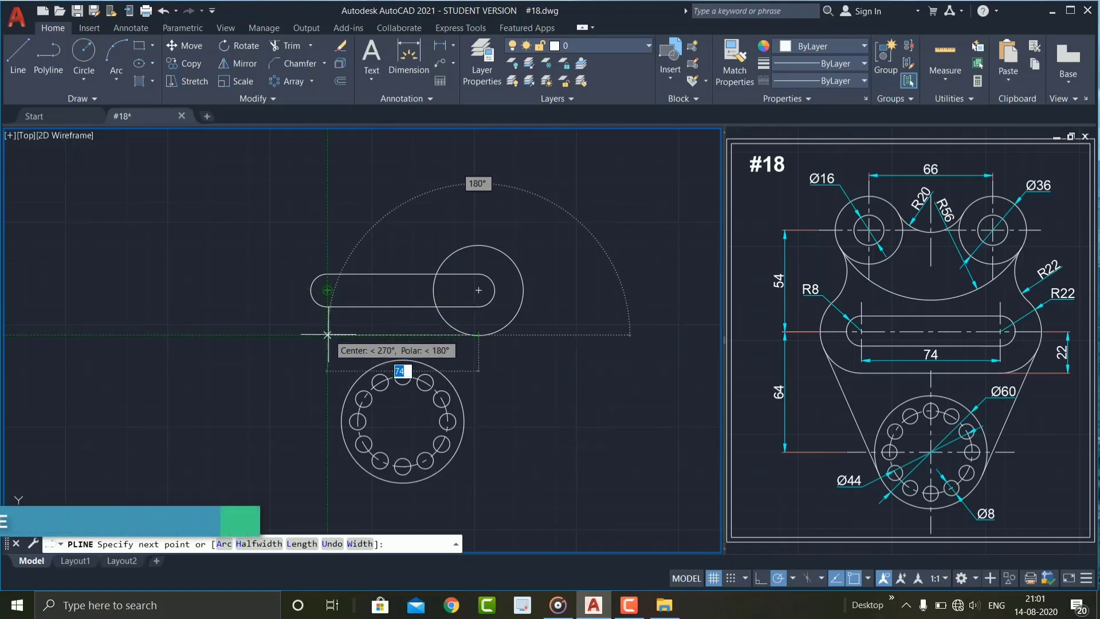
pyautogui.click(327, 335)
pyautogui.rightClick(286, 335)
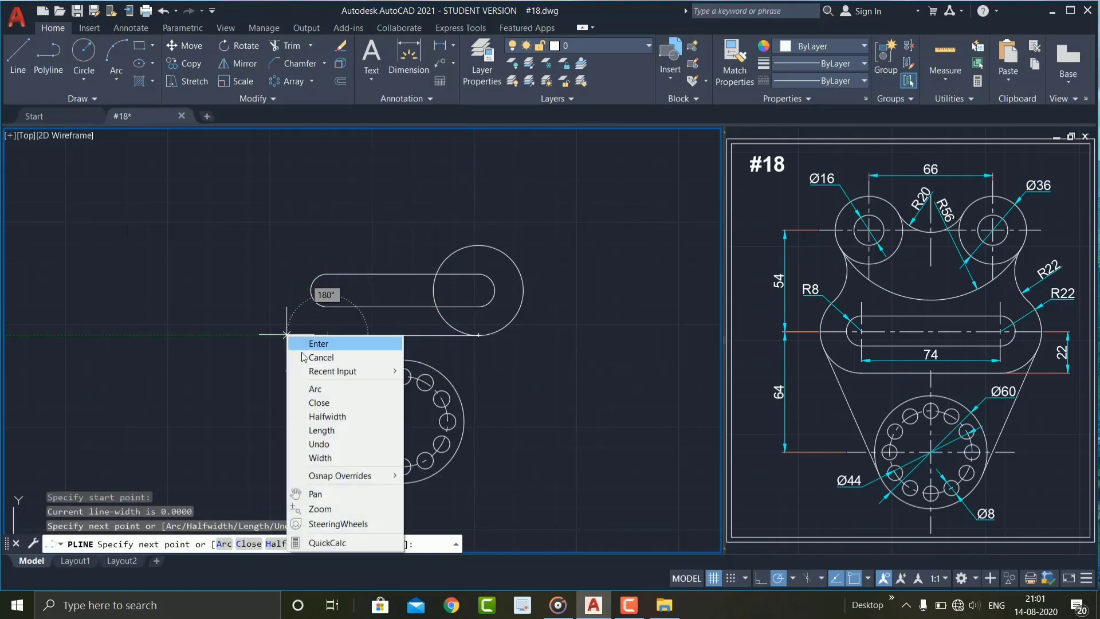
pyautogui.click(315, 388)
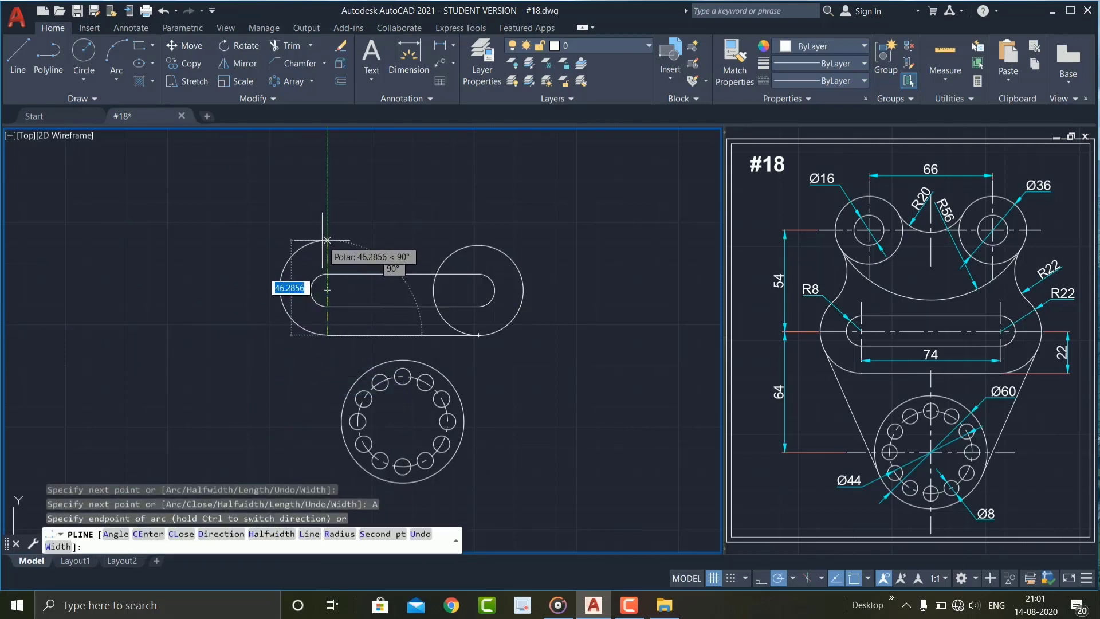
pyautogui.write('44')
pyautogui.press('Return')
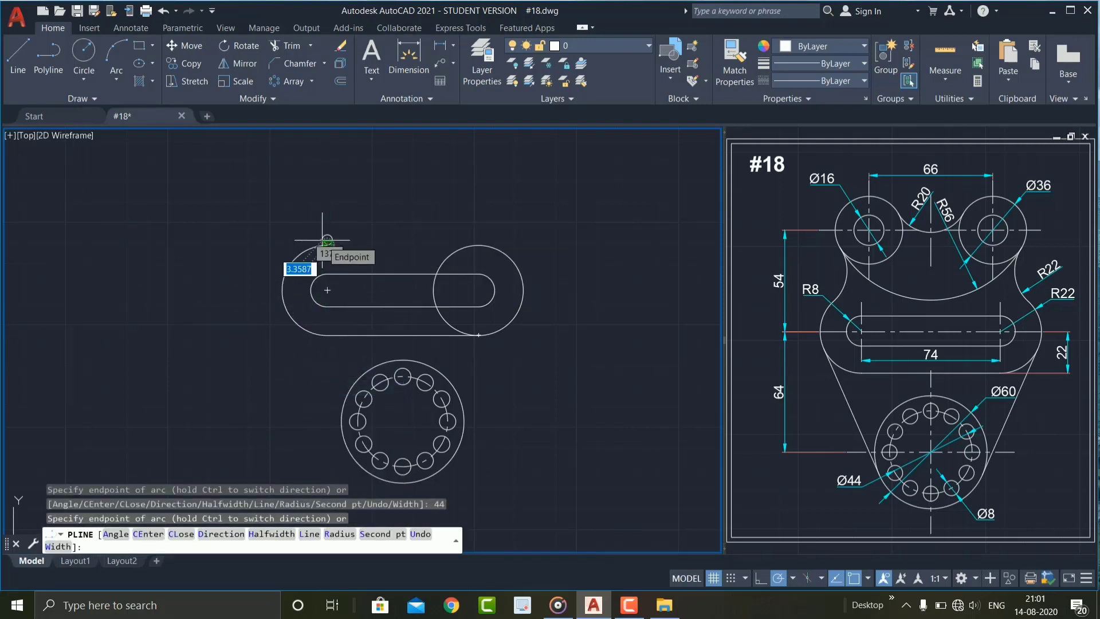
pyautogui.press('Escape')
pyautogui.moveTo(381, 254); pyautogui.dragTo(364, 284, button='middle')
pyautogui.write('c')
pyautogui.press('Return')
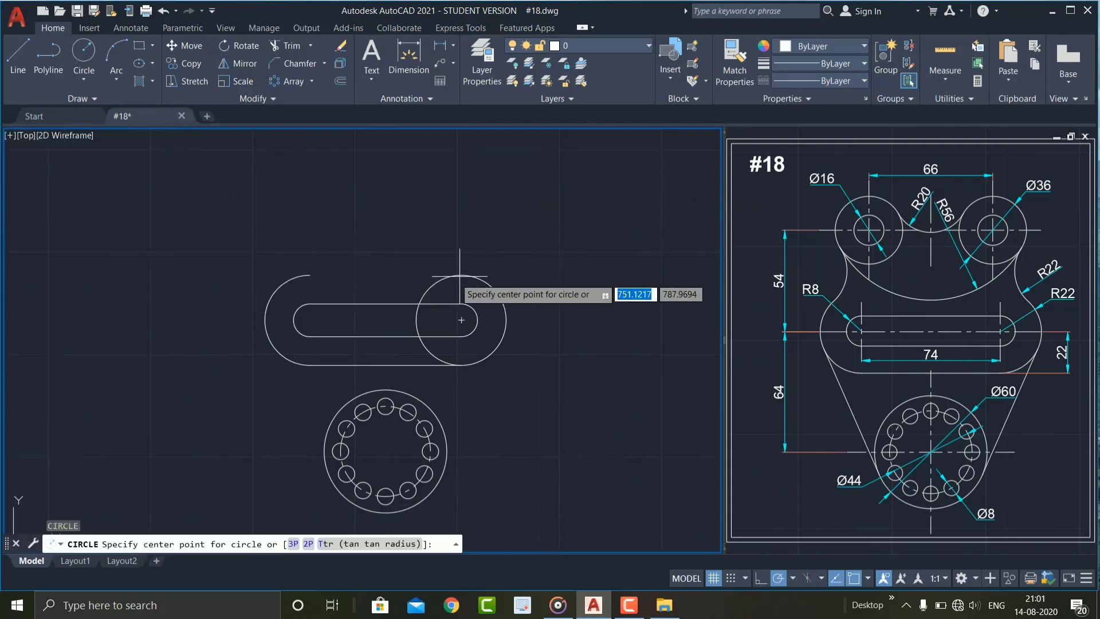
# Step: Draw a radius-8 circle at the bolt-circle centre and move it 118 up
pyautogui.click(386, 451)
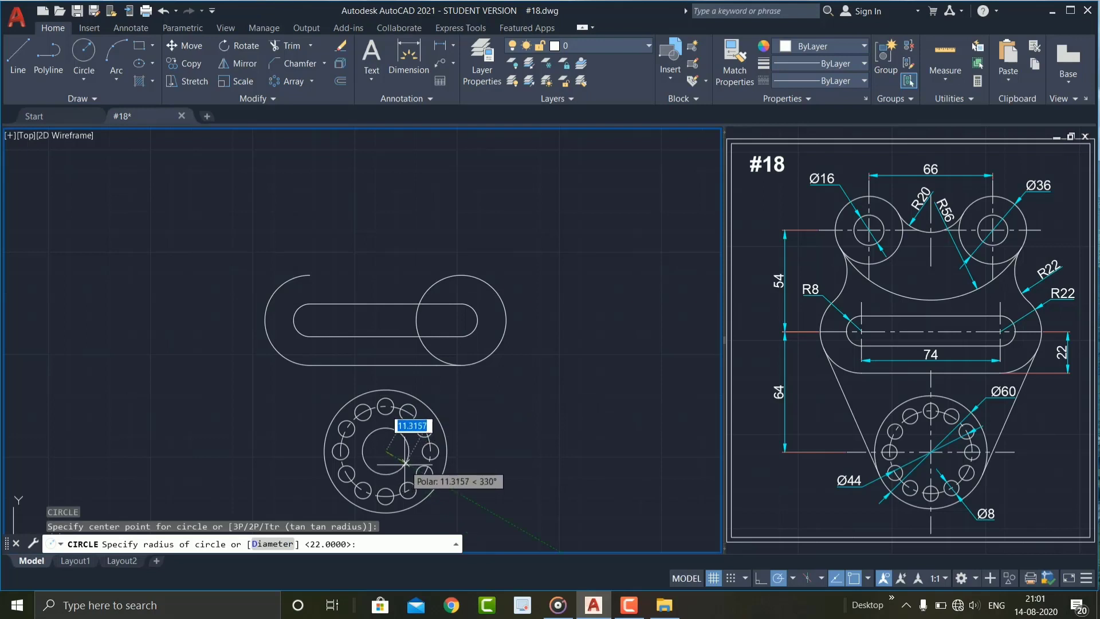
pyautogui.write('8')
pyautogui.press('Return')
pyautogui.moveTo(404, 465); pyautogui.dragTo(374, 453)
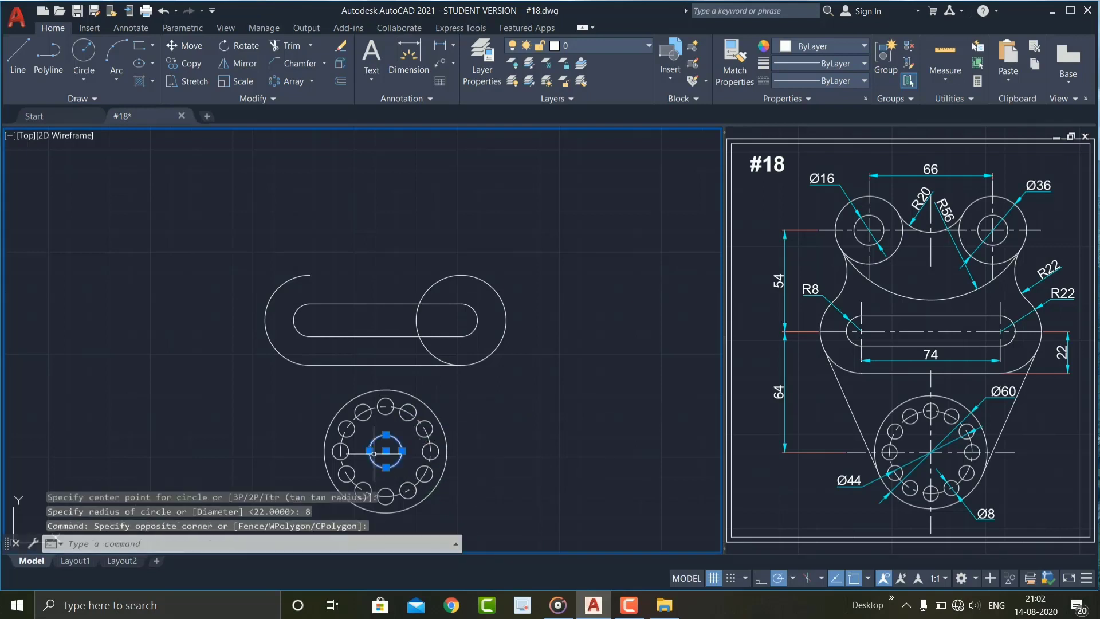
pyautogui.write('M')
pyautogui.press('Return')
pyautogui.click(560, 475)
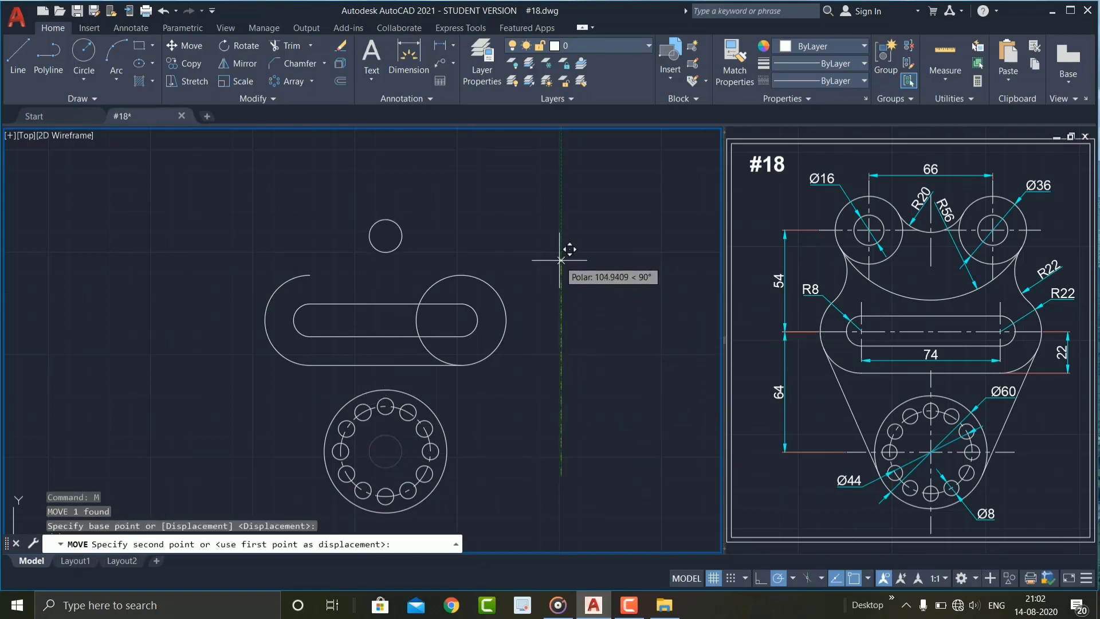
pyautogui.write('118')
pyautogui.press('Return')
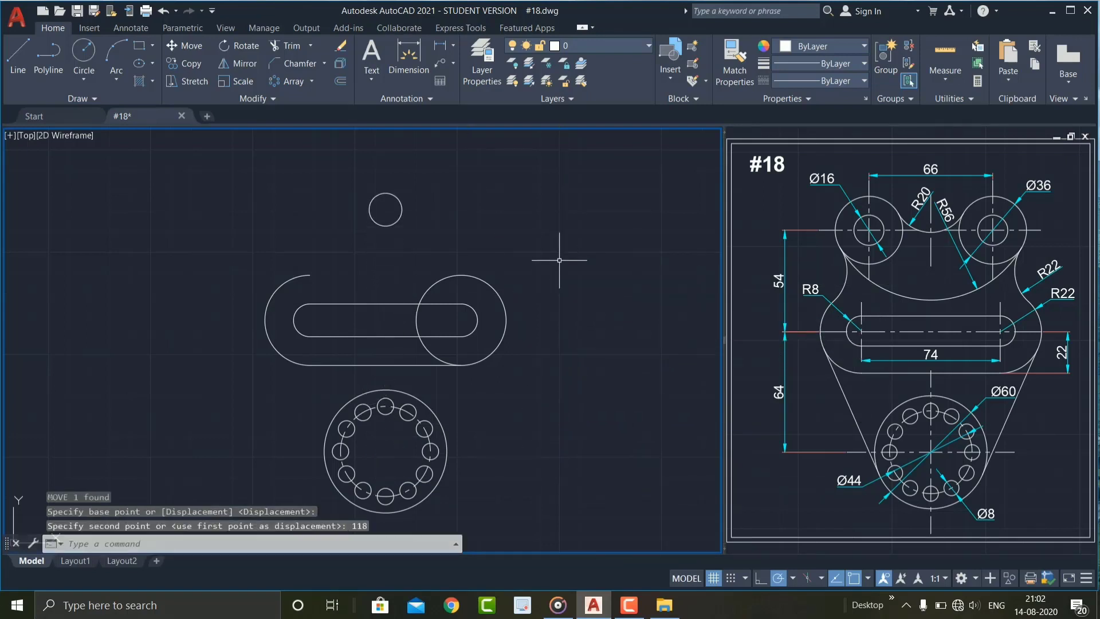
# Step: Move the radius-8 circle 33 units to the left
pyautogui.moveTo(535, 238); pyautogui.dragTo(544, 256, button='middle')
pyautogui.moveTo(572, 260); pyautogui.dragTo(370, 166)
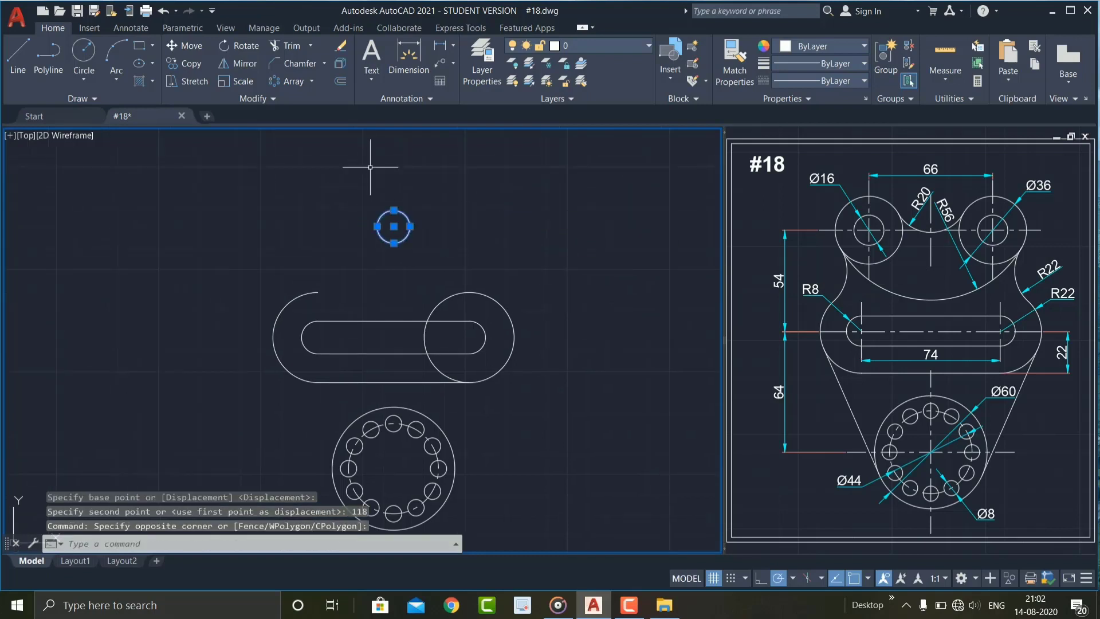
pyautogui.write('m')
pyautogui.press('Return')
pyautogui.click(580, 185)
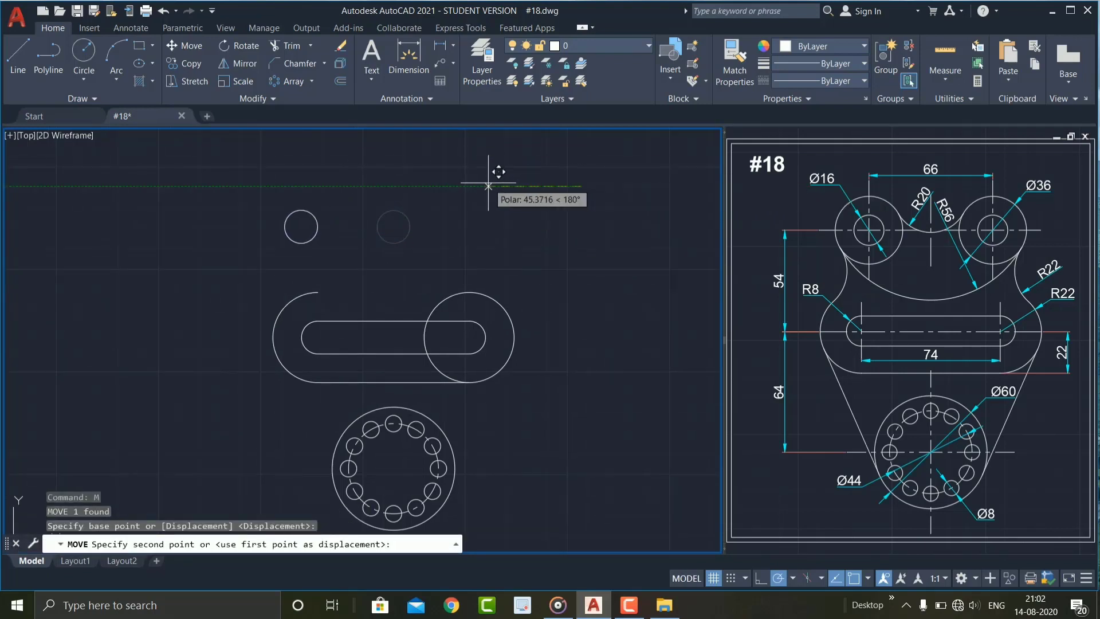
pyautogui.write('33')
pyautogui.press('Return')
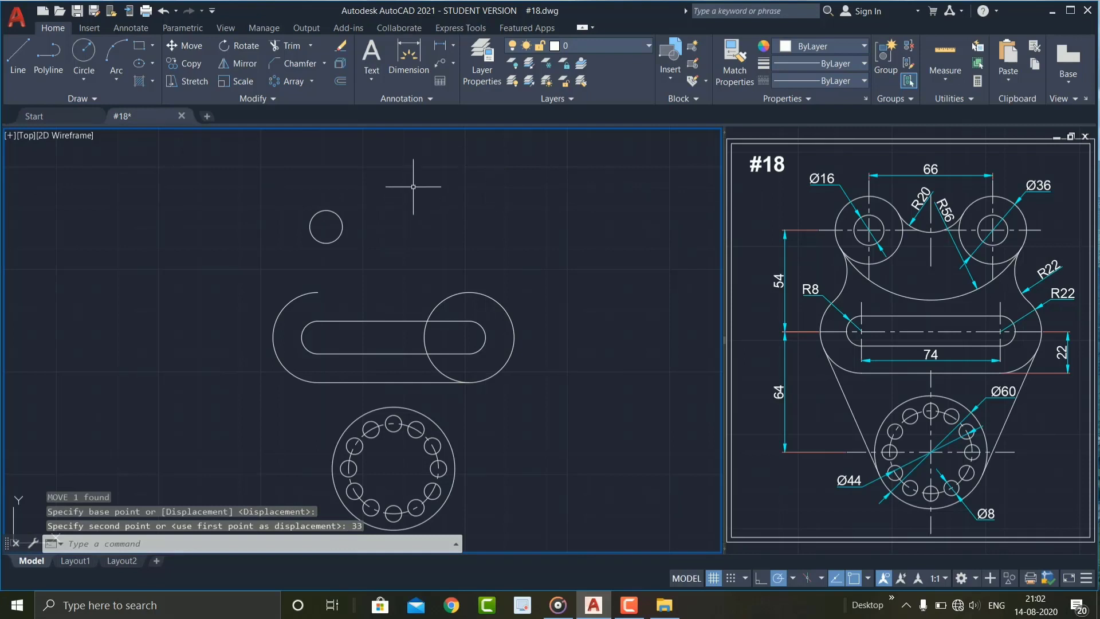
pyautogui.write('c')
pyautogui.press('Return')
pyautogui.scroll(2, 316, 231)
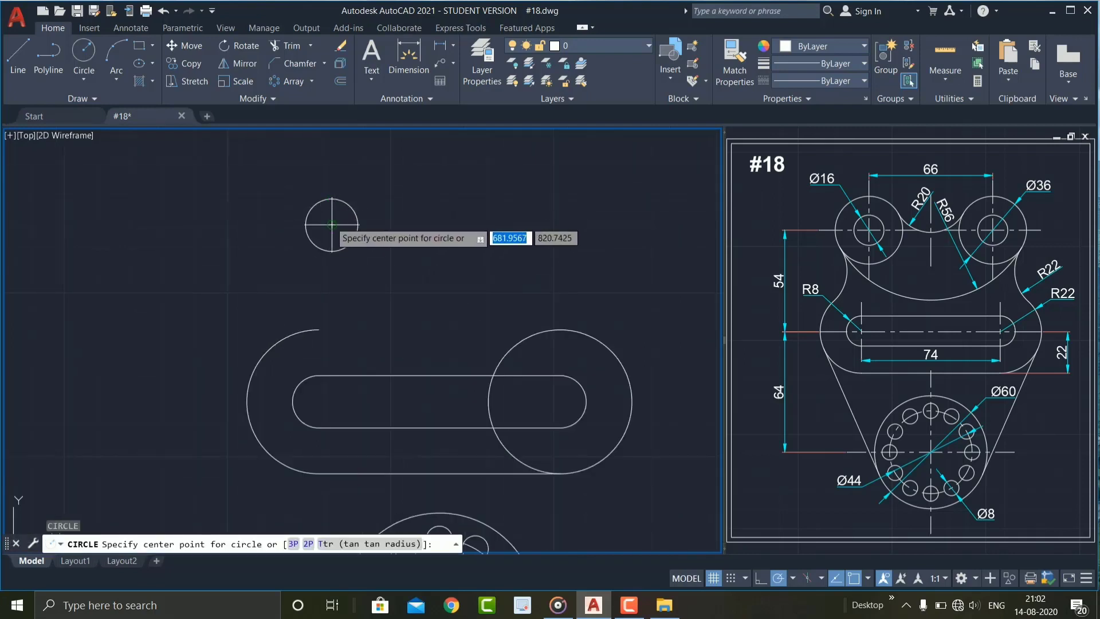
# Step: Draw a Ø36 circle concentric with the small upper circle
pyautogui.click(331, 225)
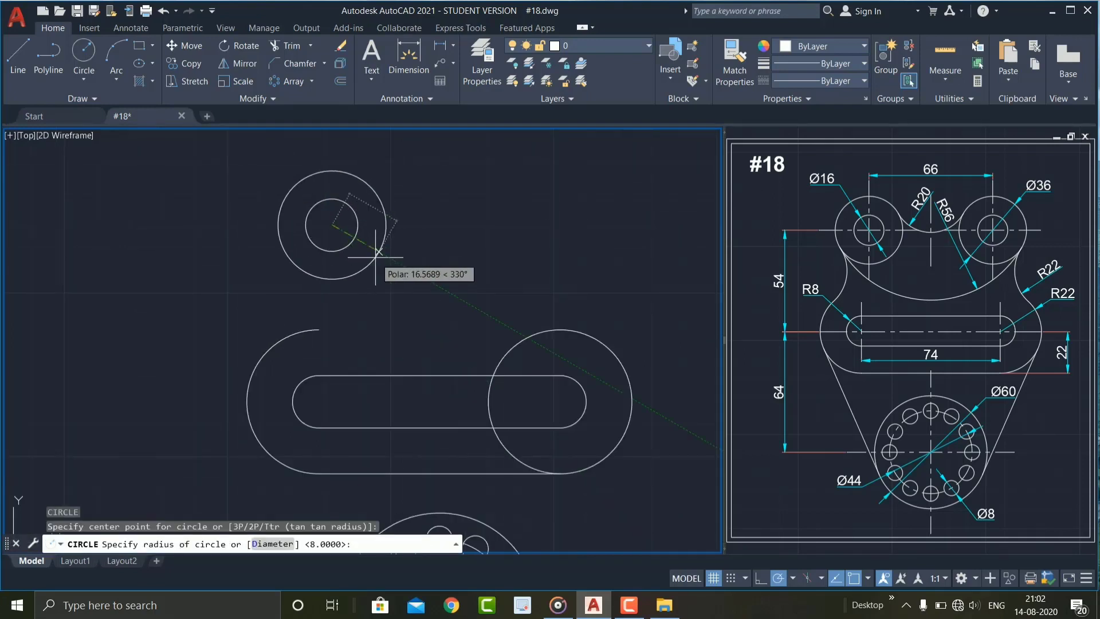
pyautogui.write('dv')
pyautogui.press('Return')
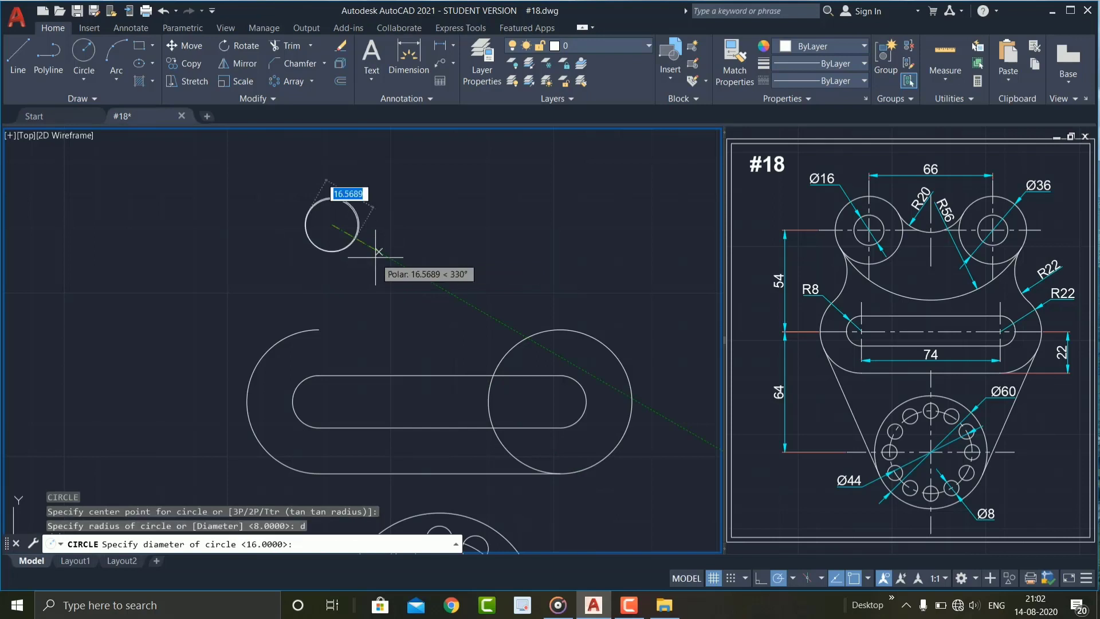
pyautogui.write('36')
pyautogui.press('Return')
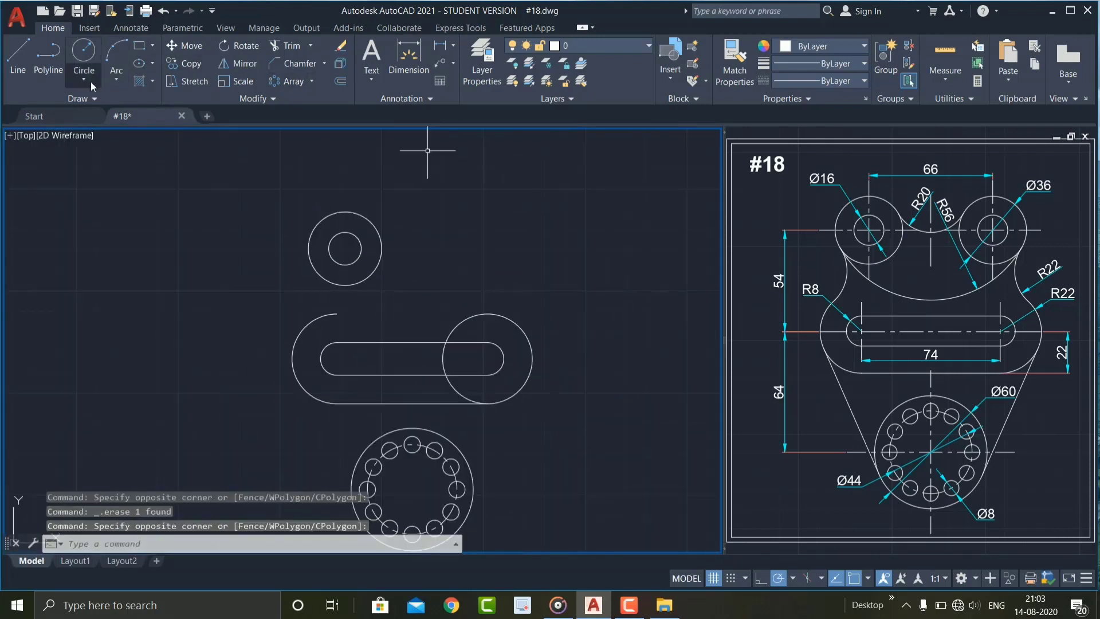
# Step: Draw a radius-22 Tan-Tan-Radius circle between the boss and slot outline
pyautogui.click(90, 81)
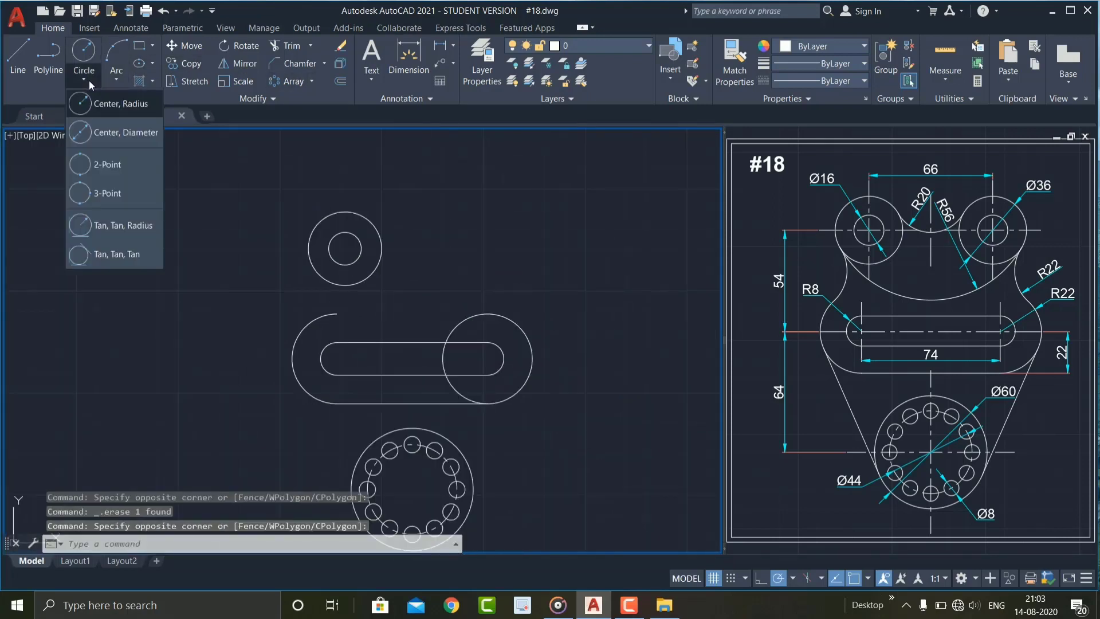
pyautogui.click(108, 227)
pyautogui.click(309, 286)
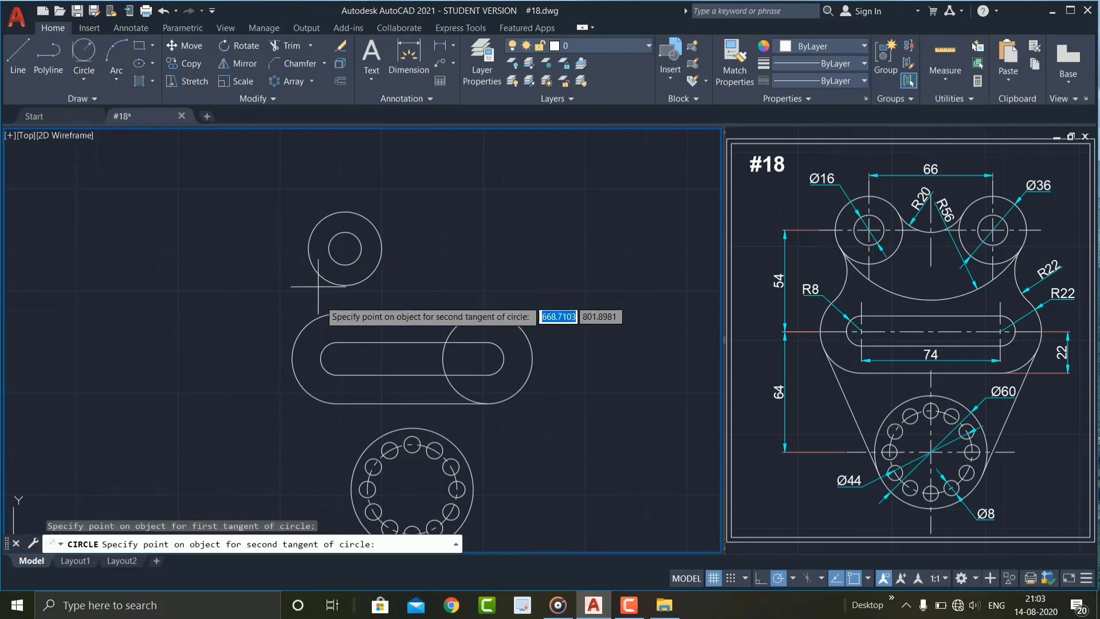
pyautogui.click(285, 301)
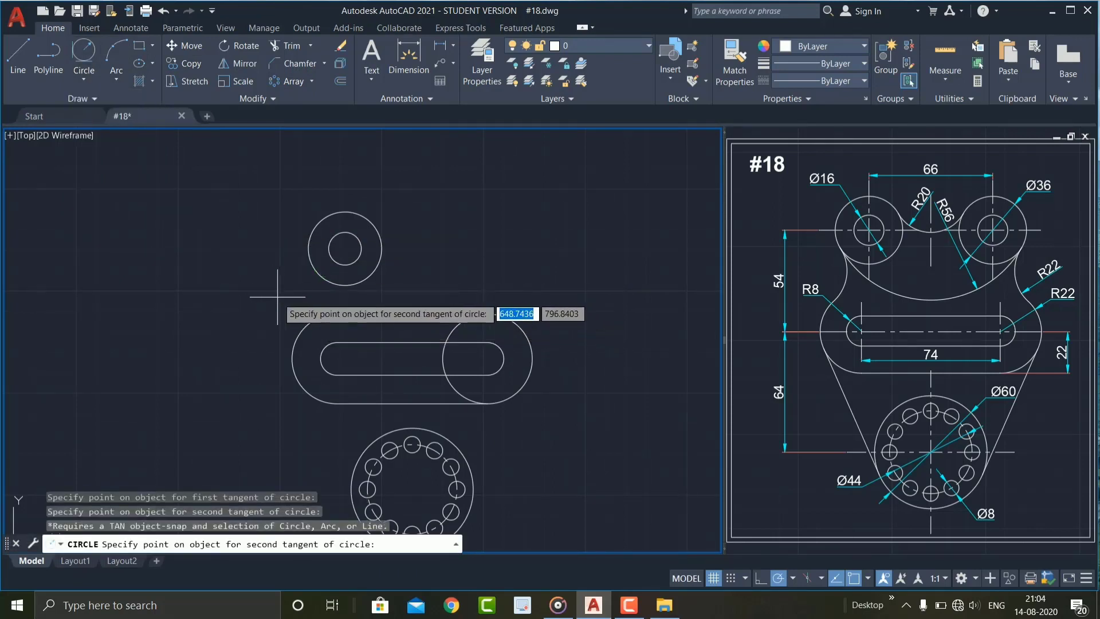
pyautogui.click(311, 318)
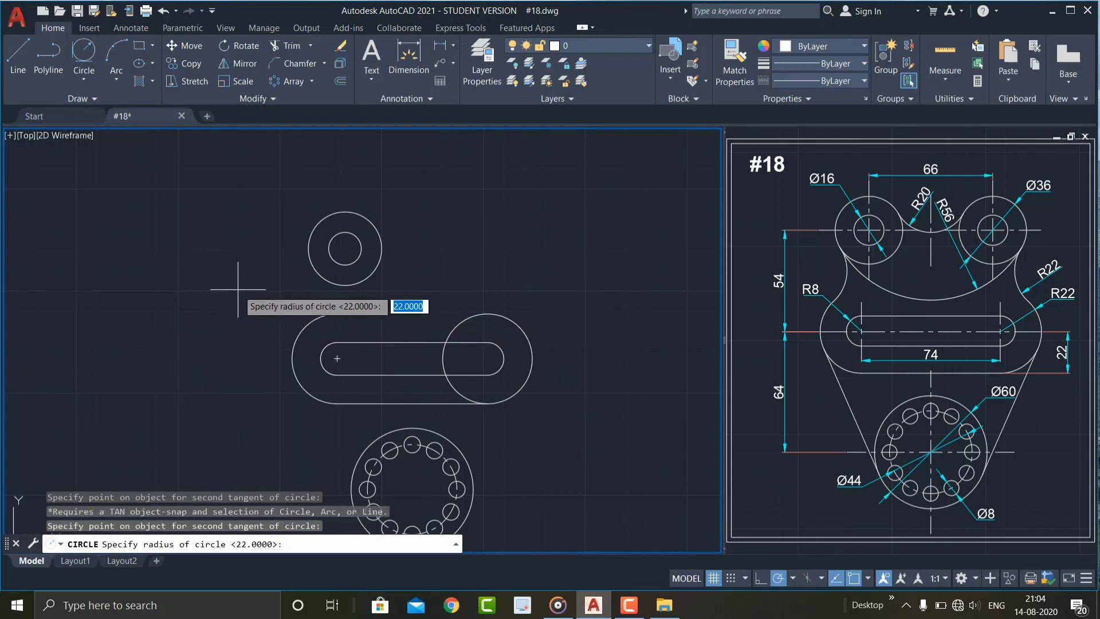
pyautogui.write('22')
pyautogui.press('Return')
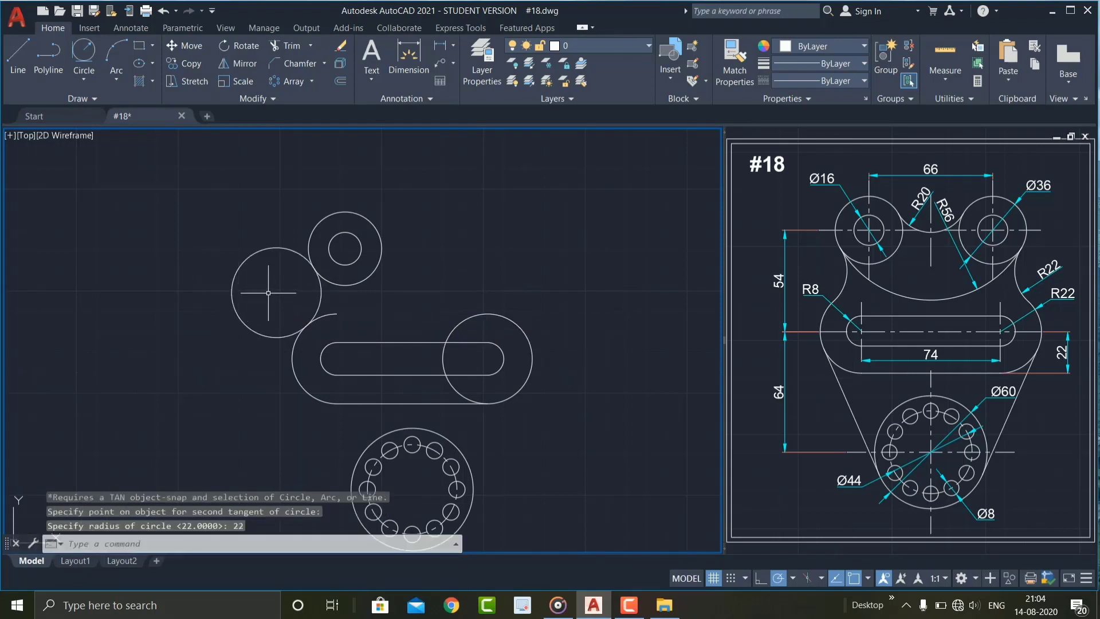
# Step: Trim away the excess of the R22 tangent circle
pyautogui.write('TRv')
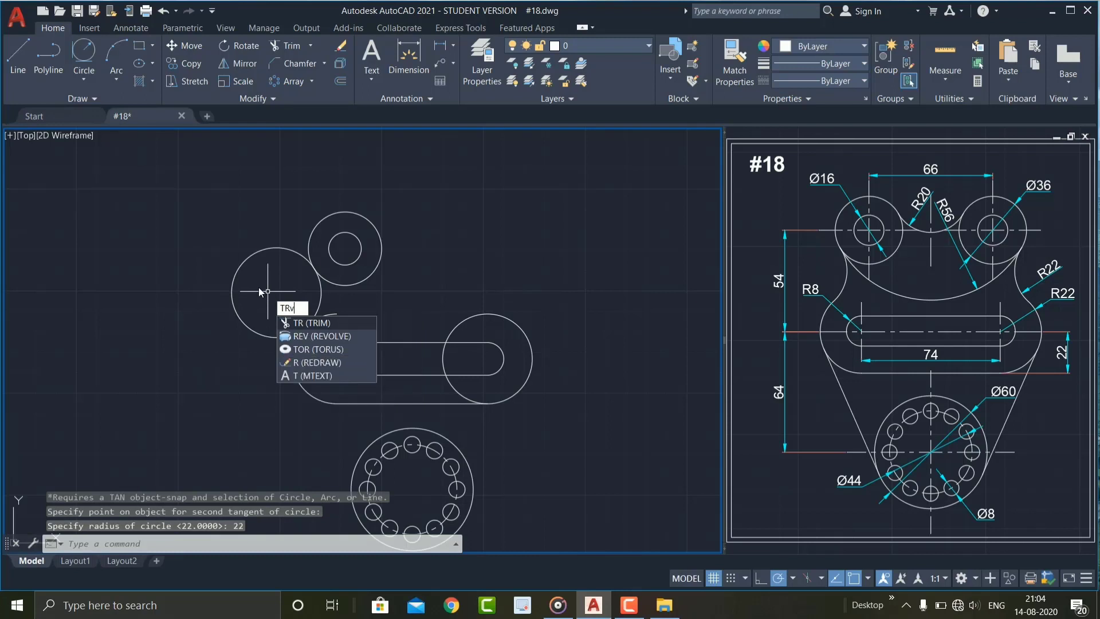
pyautogui.press('BackSpace')
pyautogui.press('Return')
pyautogui.moveTo(265, 290); pyautogui.dragTo(230, 325)
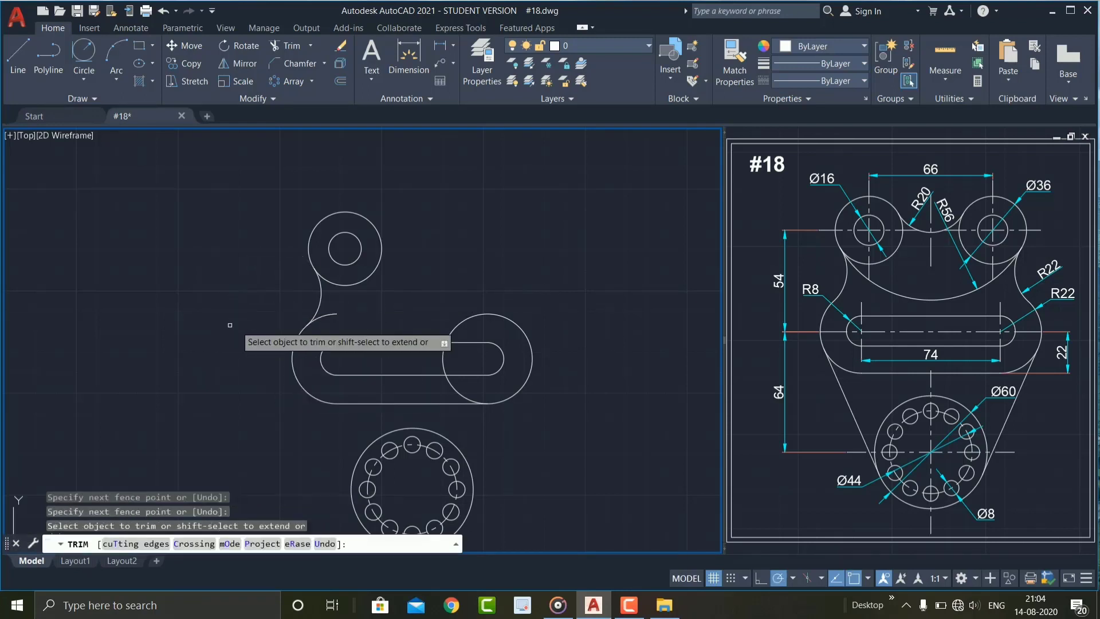
pyautogui.press('Escape')
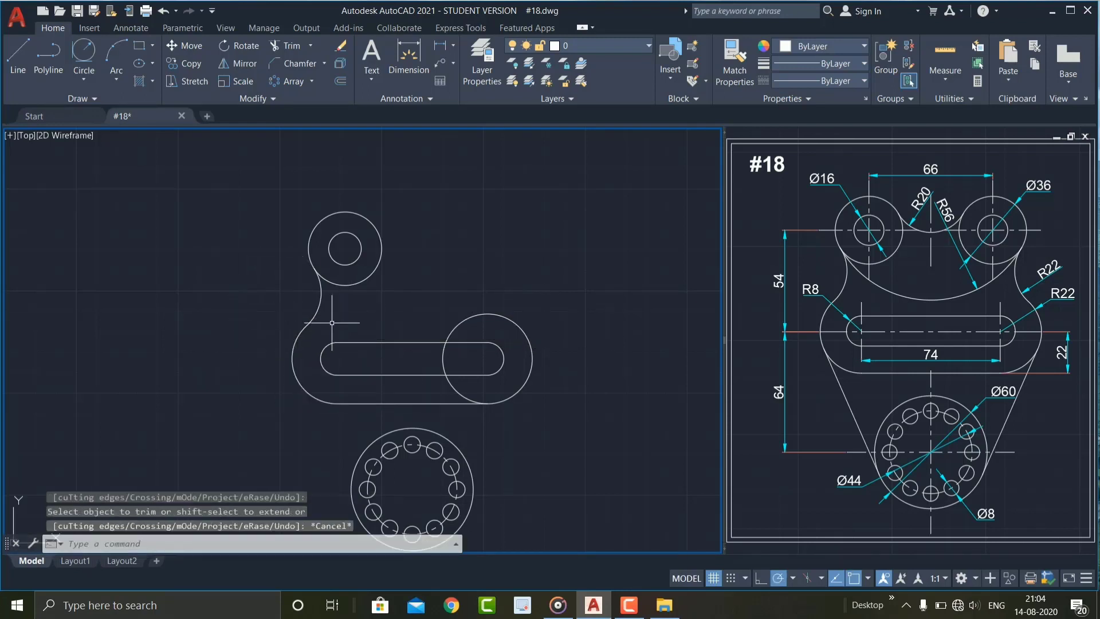
pyautogui.scroll(2, 323, 327)
# Step: Delete the stray circle on the right side of the bracket
pyautogui.click(566, 331)
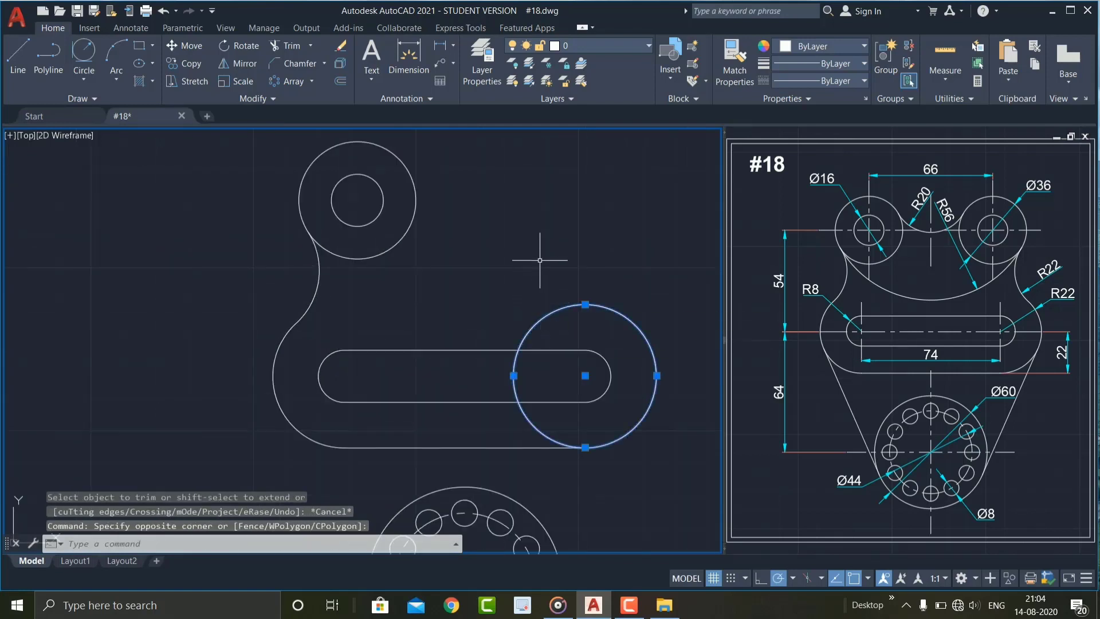
pyautogui.press('Delete')
pyautogui.scroll(-2, 491, 275)
pyautogui.scroll(-1, 386, 351)
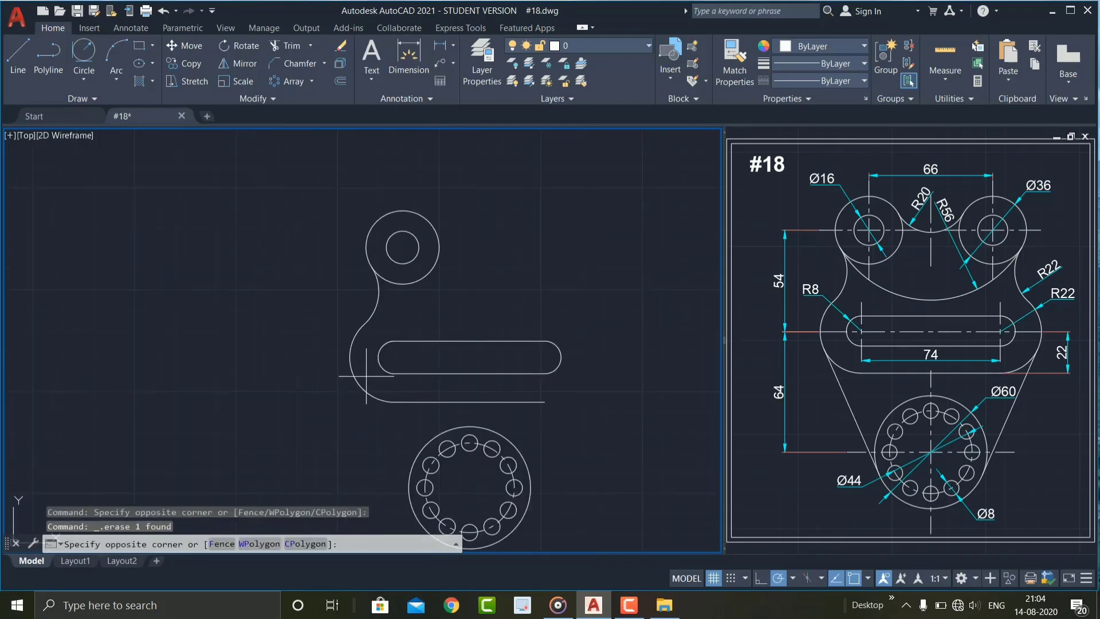
# Step: Mirror the left outline and boss circles about a vertical axis through the slot midpoint, keeping the originals
pyautogui.click(306, 288)
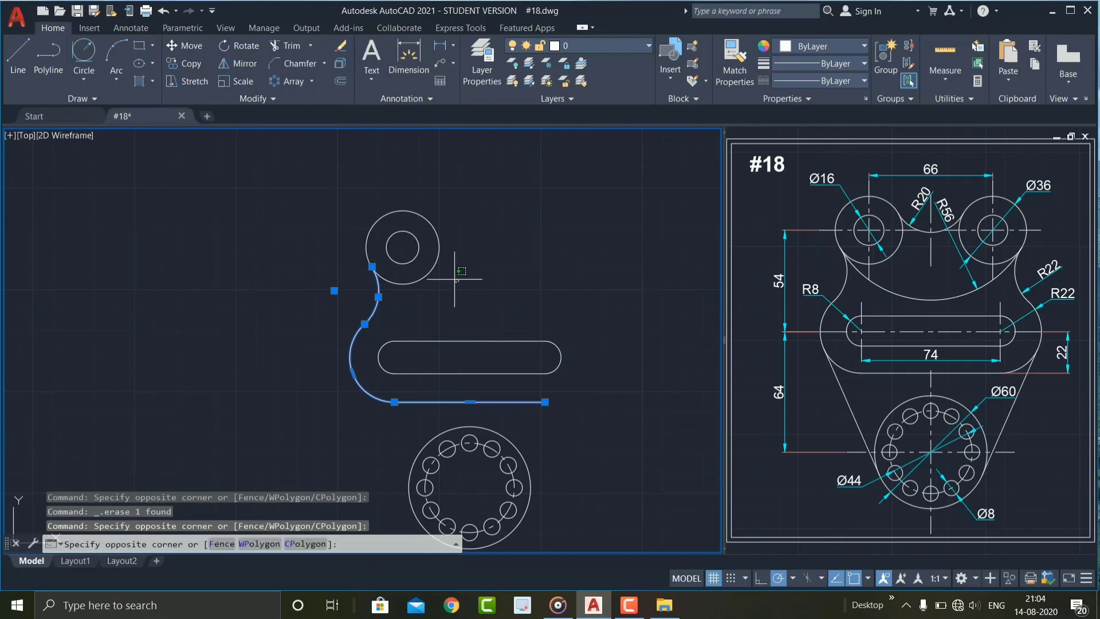
pyautogui.click(359, 167)
pyautogui.write('mirror')
pyautogui.press('Return')
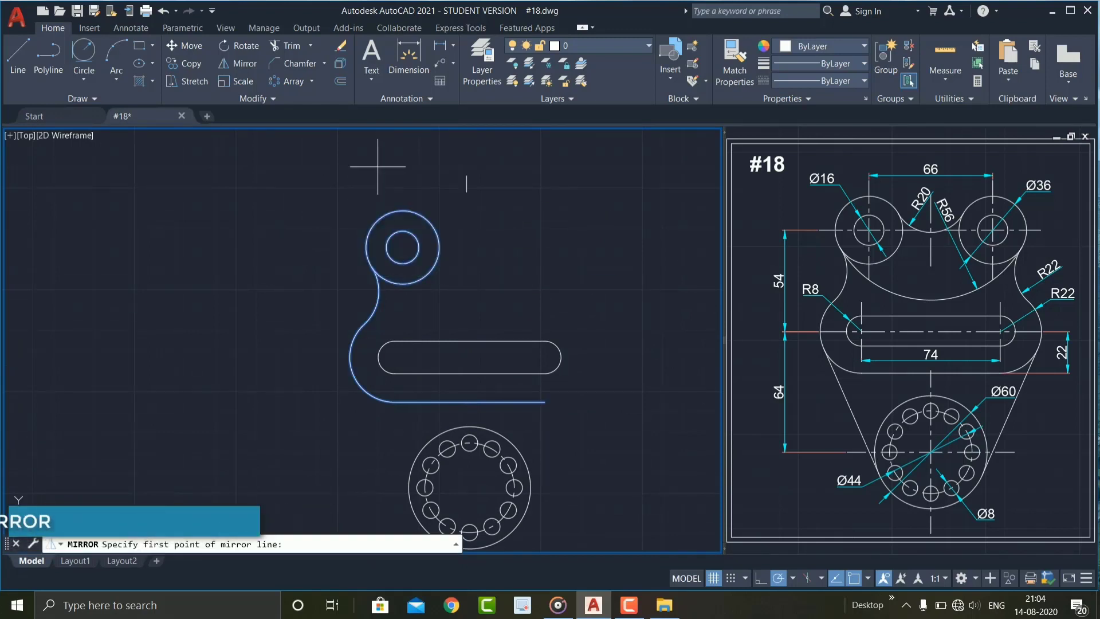
pyautogui.click(469, 372)
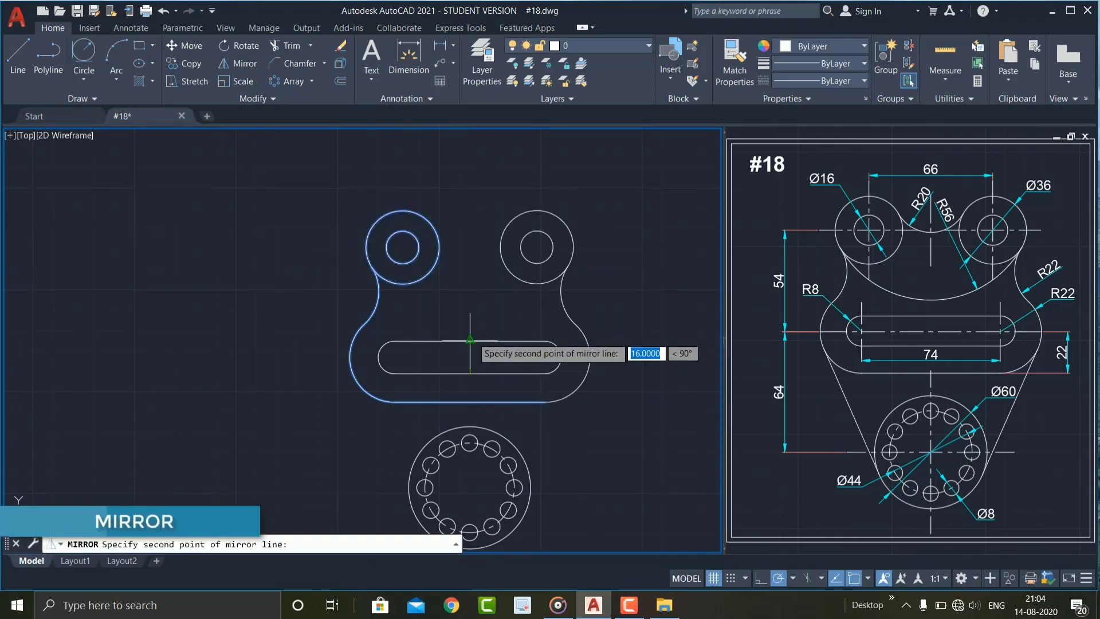
pyautogui.click(469, 339)
pyautogui.press('Return')
pyautogui.scroll(-2, 452, 341)
pyautogui.moveTo(452, 334); pyautogui.dragTo(443, 346, button='middle')
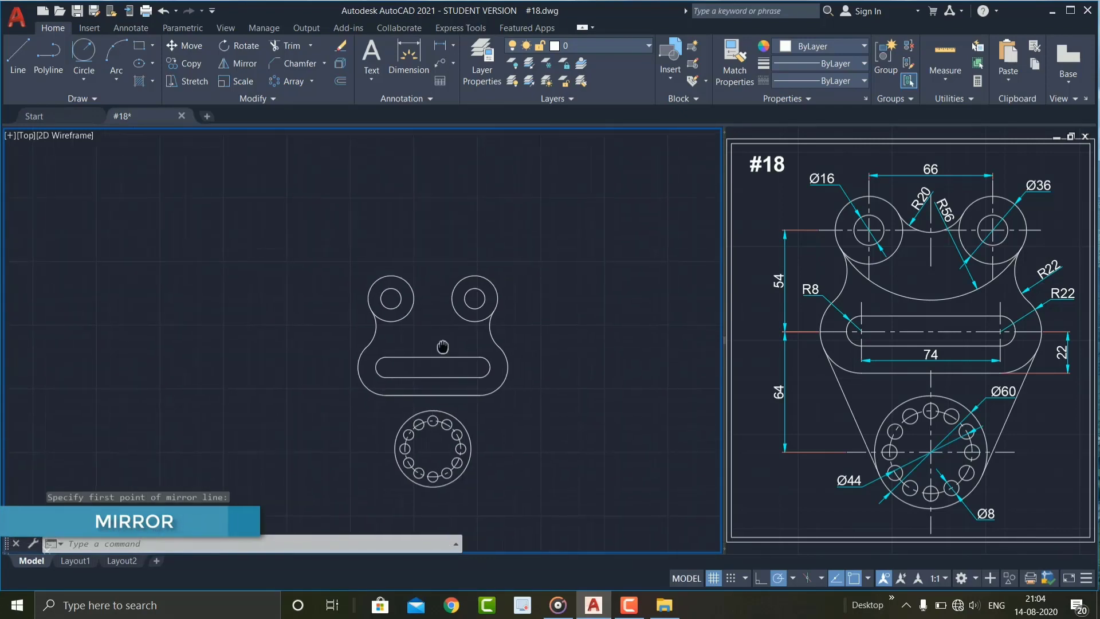
pyautogui.scroll(2, 425, 292)
pyautogui.write('f')
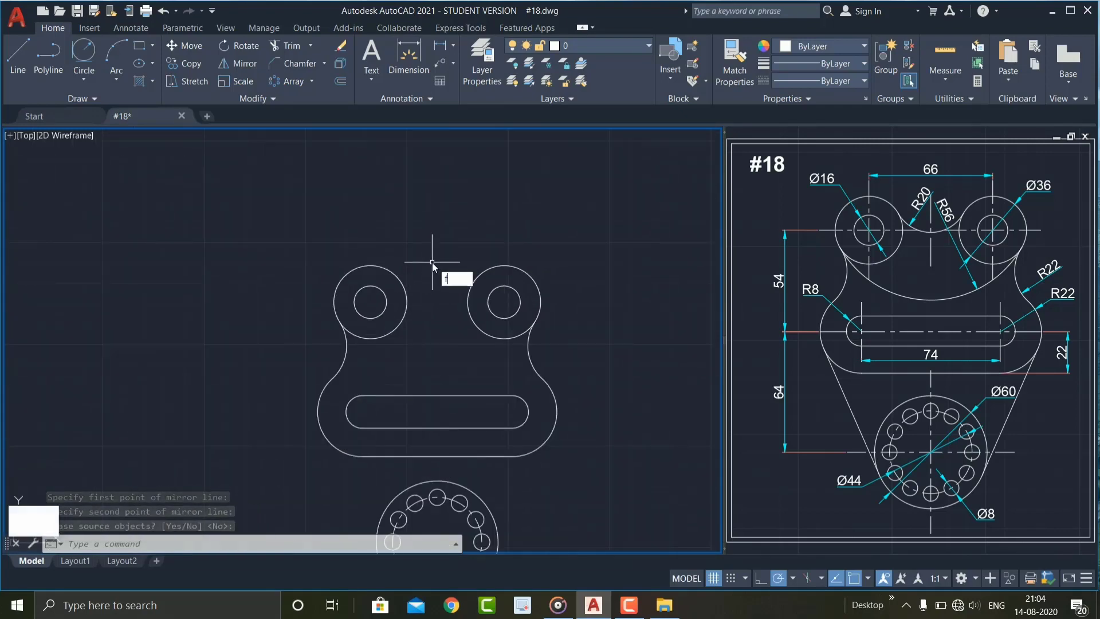
pyautogui.press('Return')
pyautogui.write('r')
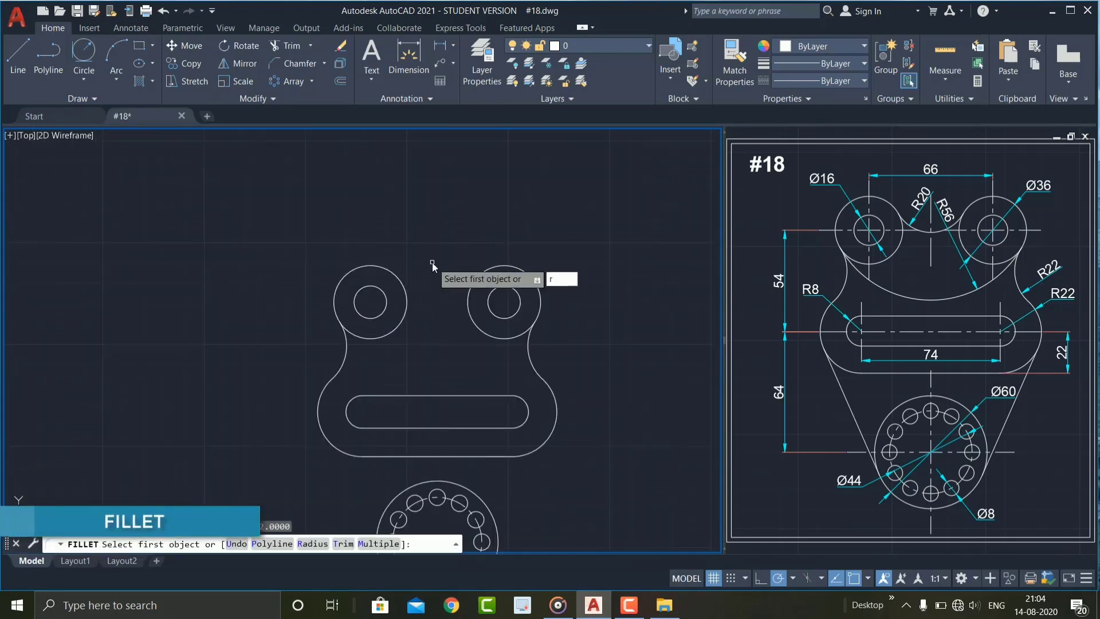
# Step: Join the two upper bosses with an R20 fillet arc on top
pyautogui.press('Return')
pyautogui.press('Return')
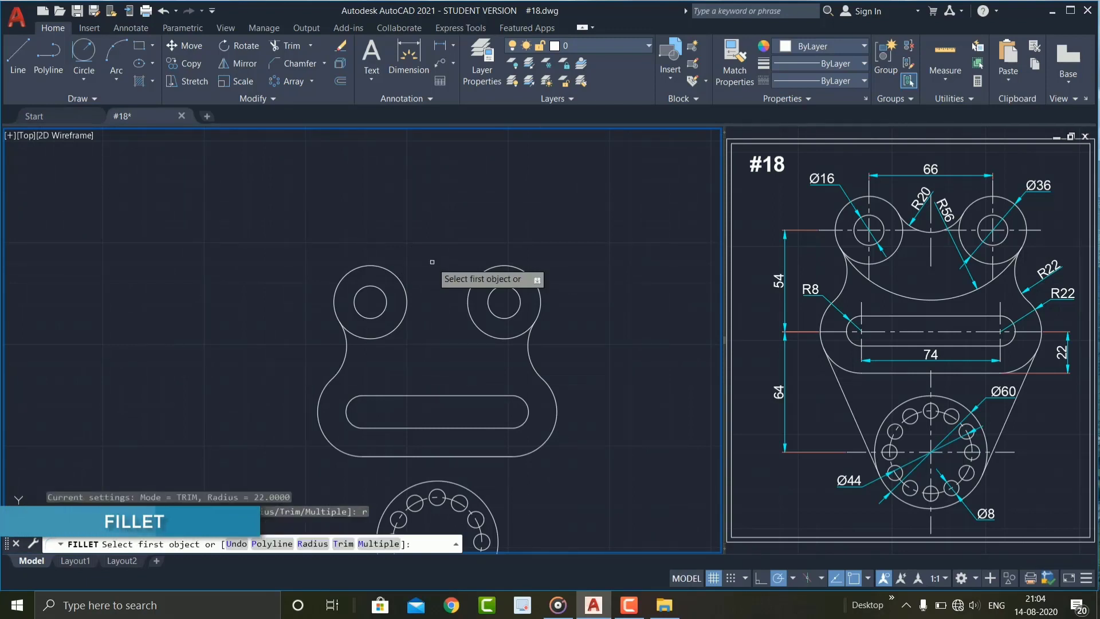
pyautogui.click(400, 280)
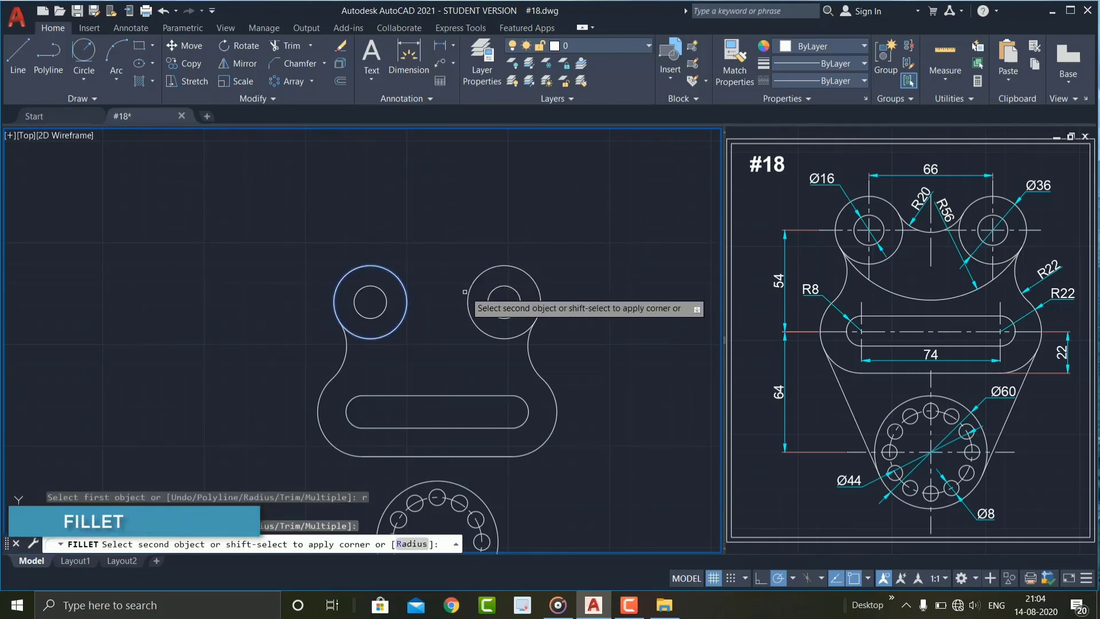
pyautogui.click(468, 297)
pyautogui.moveTo(466, 295); pyautogui.dragTo(436, 286, button='middle')
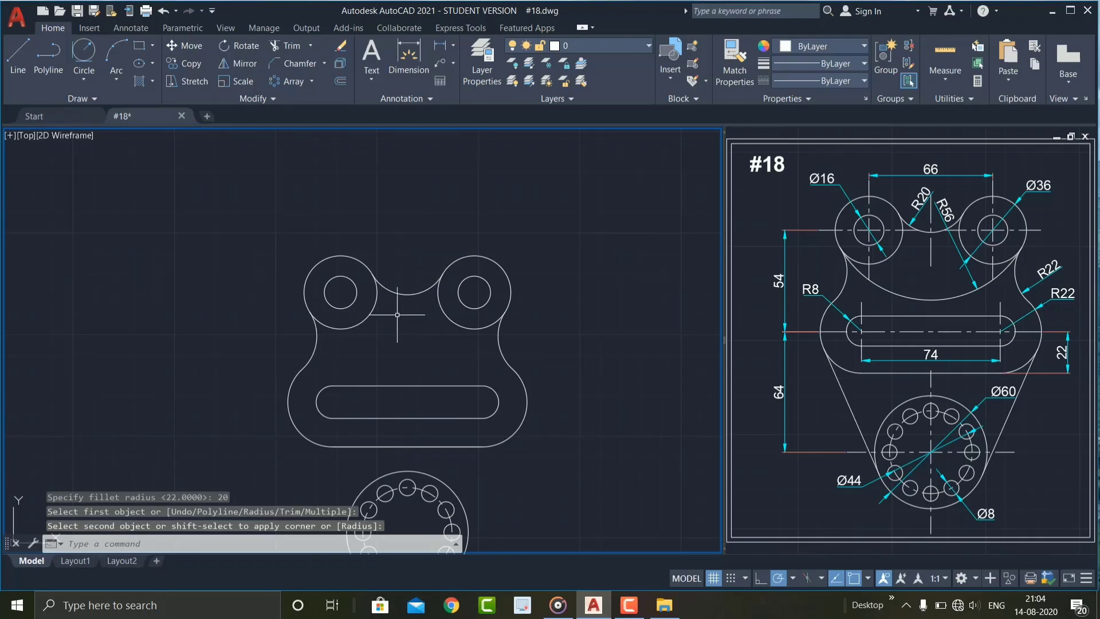
pyautogui.scroll(2, 400, 328)
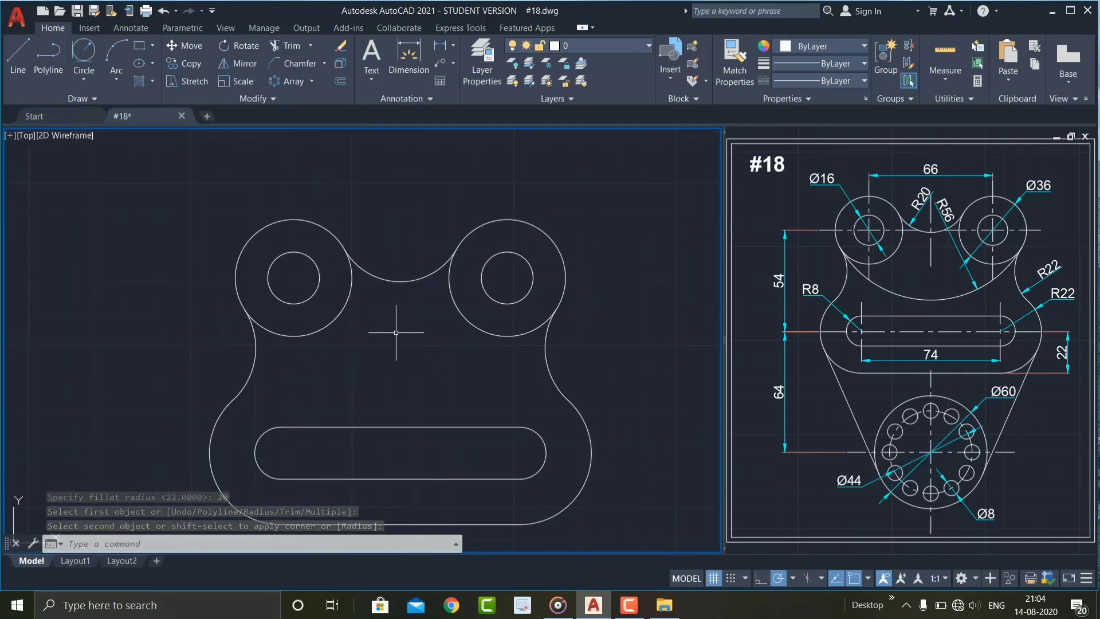
pyautogui.press('Escape')
pyautogui.click(614, 267)
# Step: Draw an R56 circle tangent to both upper bosses
pyautogui.click(90, 43)
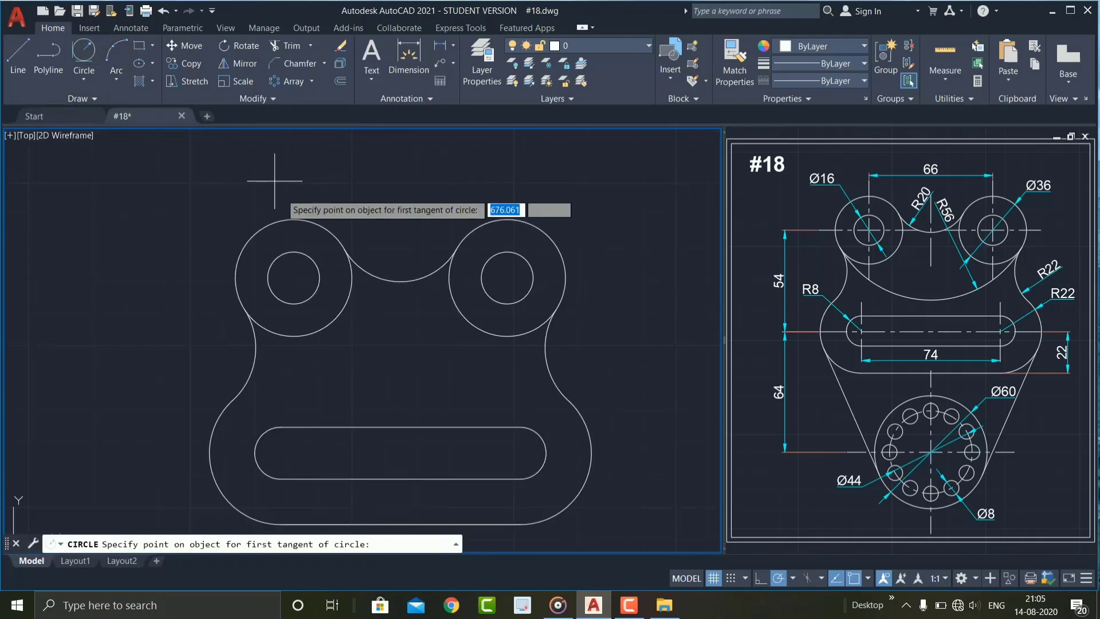
pyautogui.click(252, 335)
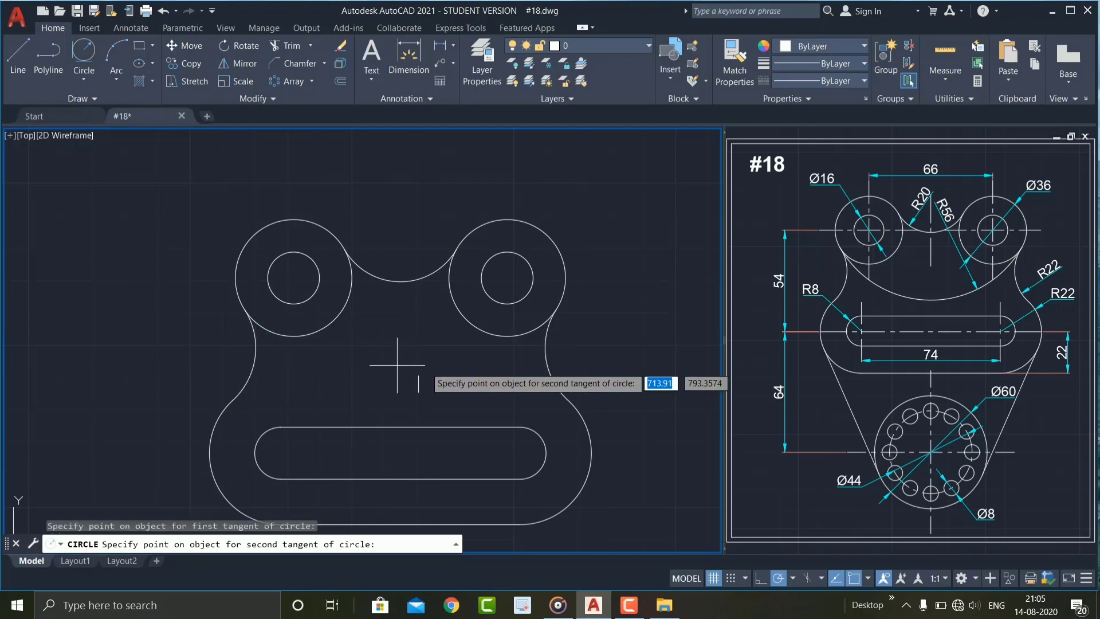
pyautogui.click(543, 324)
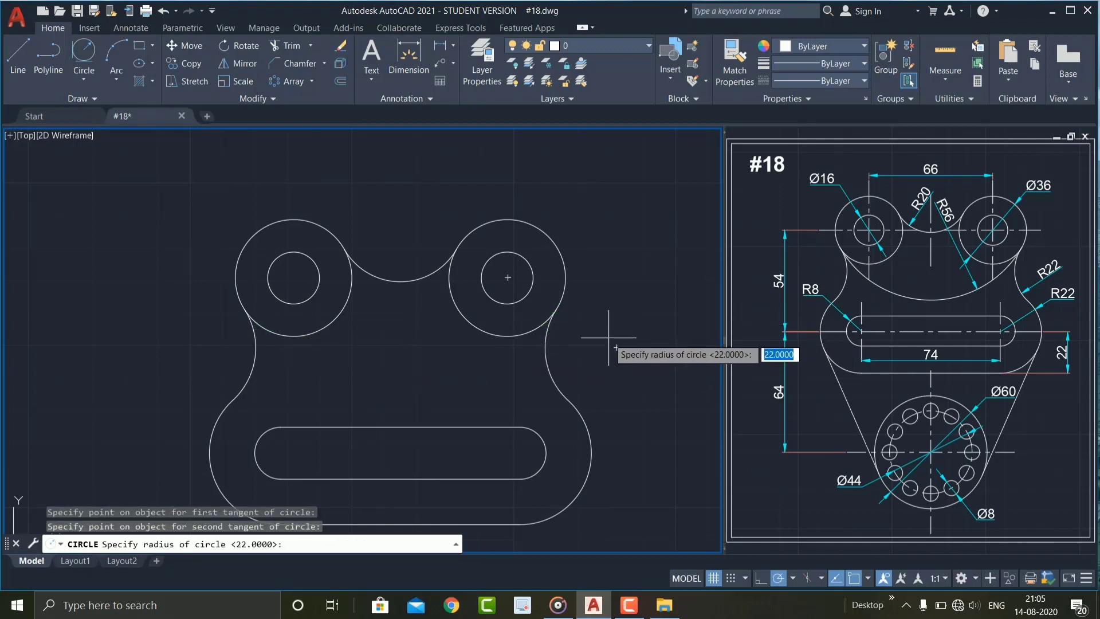
pyautogui.press('Return')
pyautogui.scroll(-2, 635, 339)
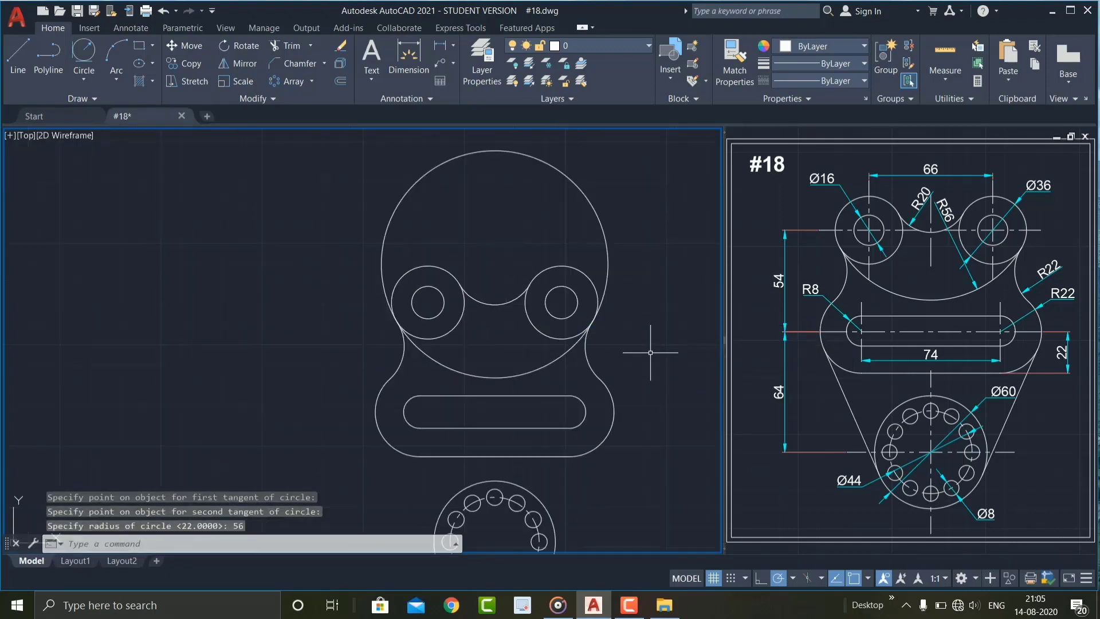
pyautogui.write('TR')
# Step: Trim away the upper part of the R56 circle, leaving an arc below the bosses
pyautogui.press('Return')
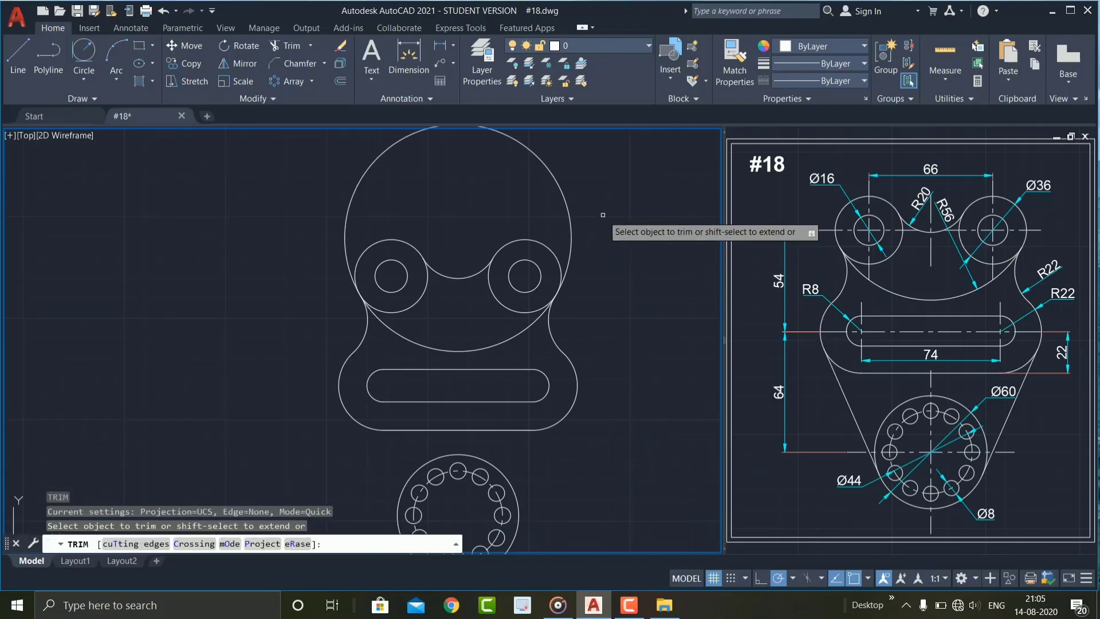
pyautogui.moveTo(603, 211); pyautogui.dragTo(280, 188)
pyautogui.scroll(-1, 514, 239)
pyautogui.scroll(1, 506, 414)
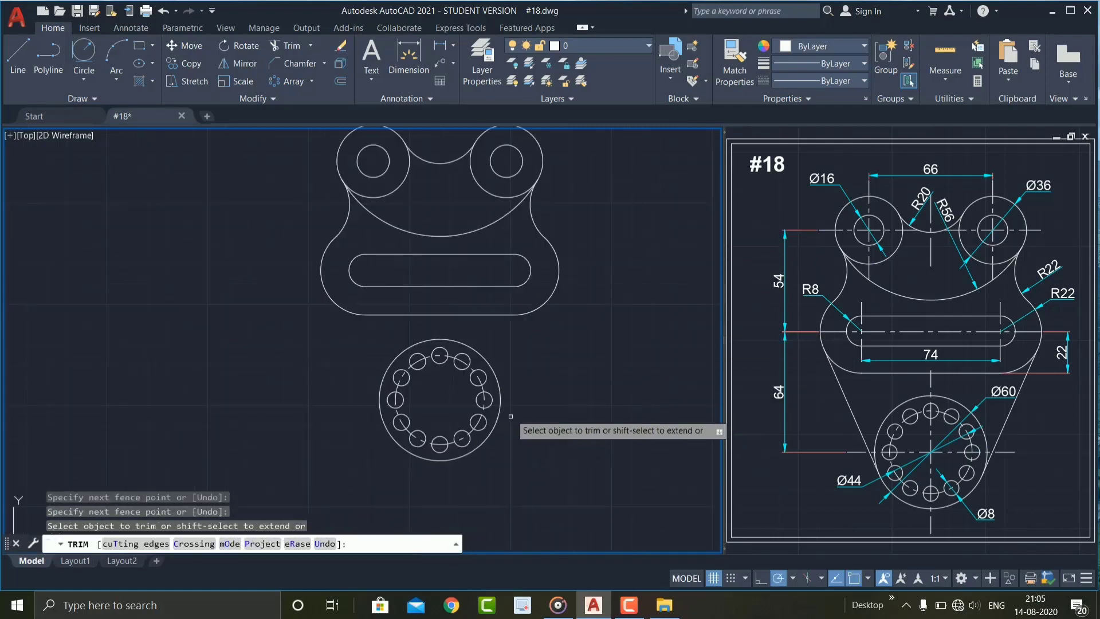
pyautogui.press('Escape')
pyautogui.click(607, 385)
pyautogui.write('l')
pyautogui.press('Return')
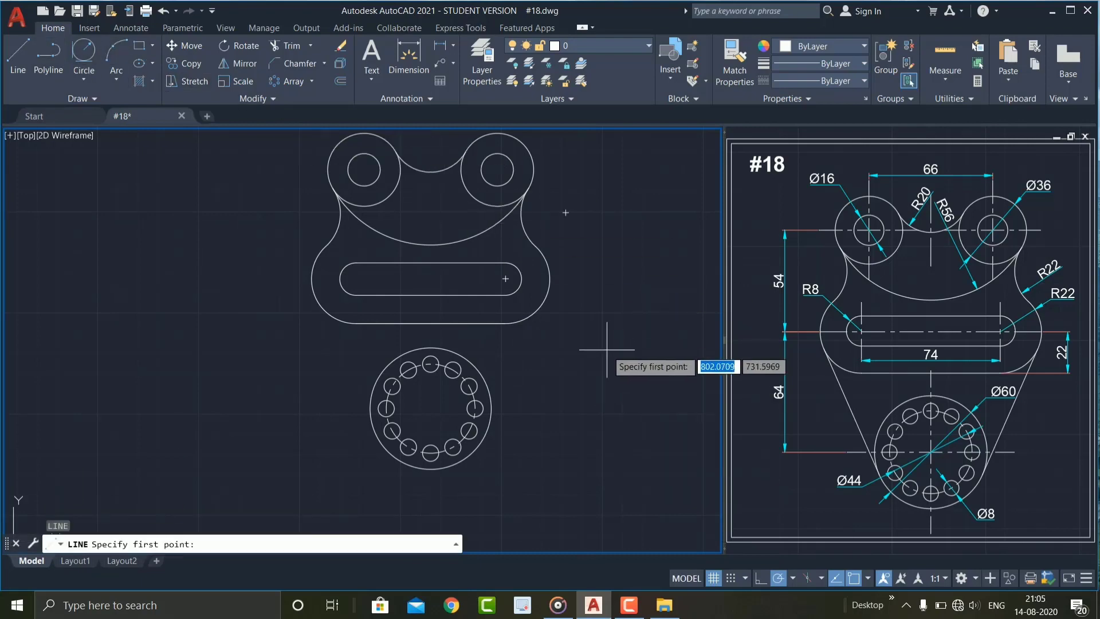
# Step: Draw a line tangent to the bolt circle and the body arc
pyautogui.keyDown('shift'); pyautogui.rightClick(609, 352); pyautogui.keyUp('shift')
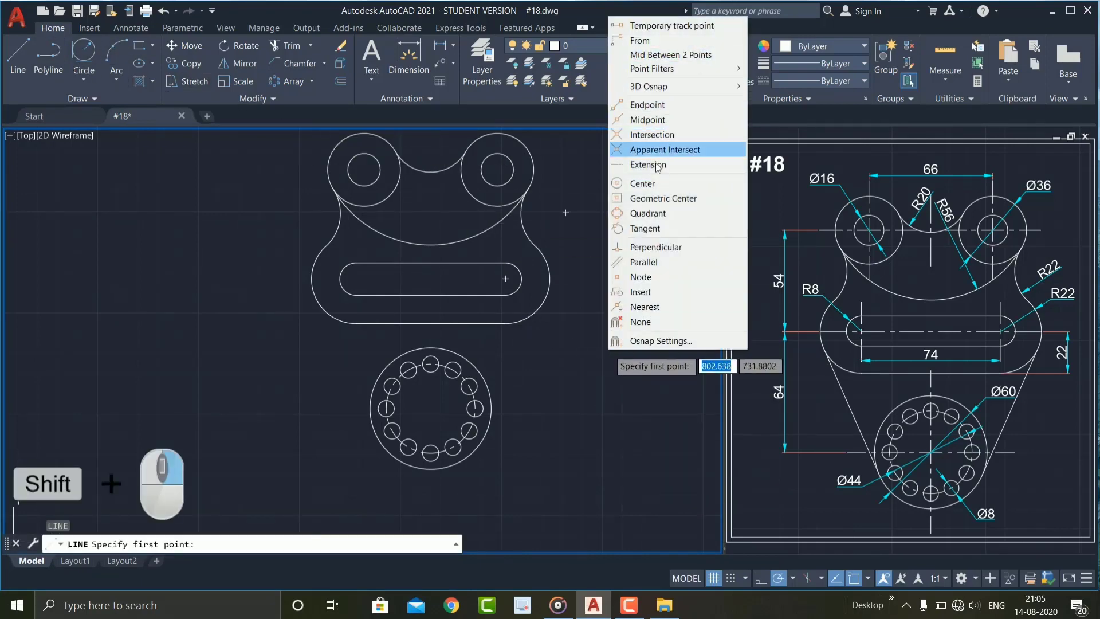
pyautogui.click(658, 229)
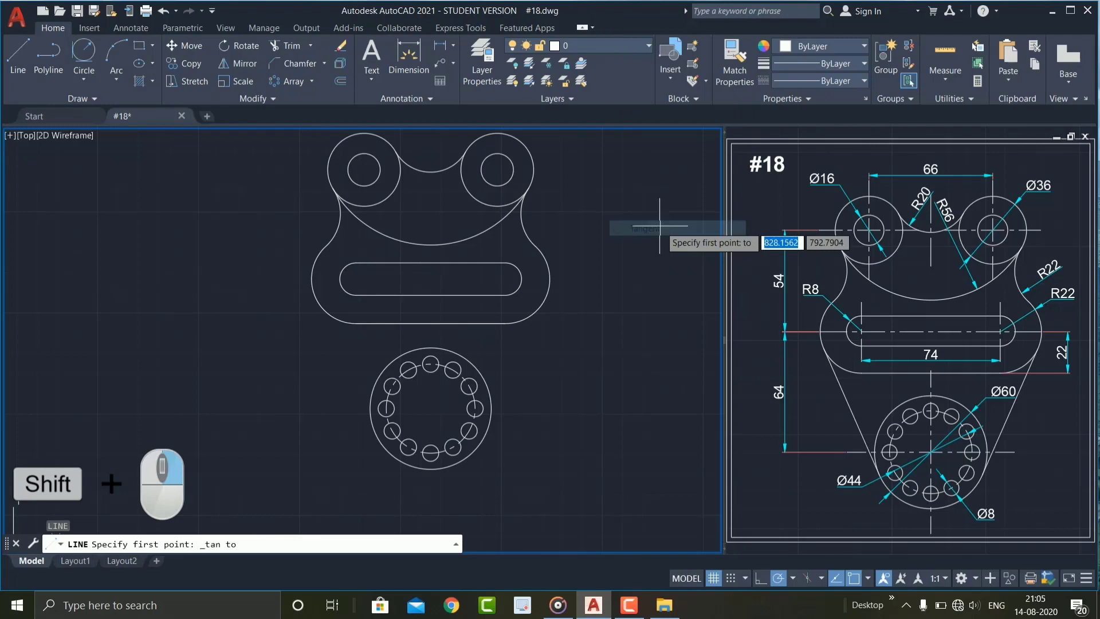
pyautogui.click(492, 403)
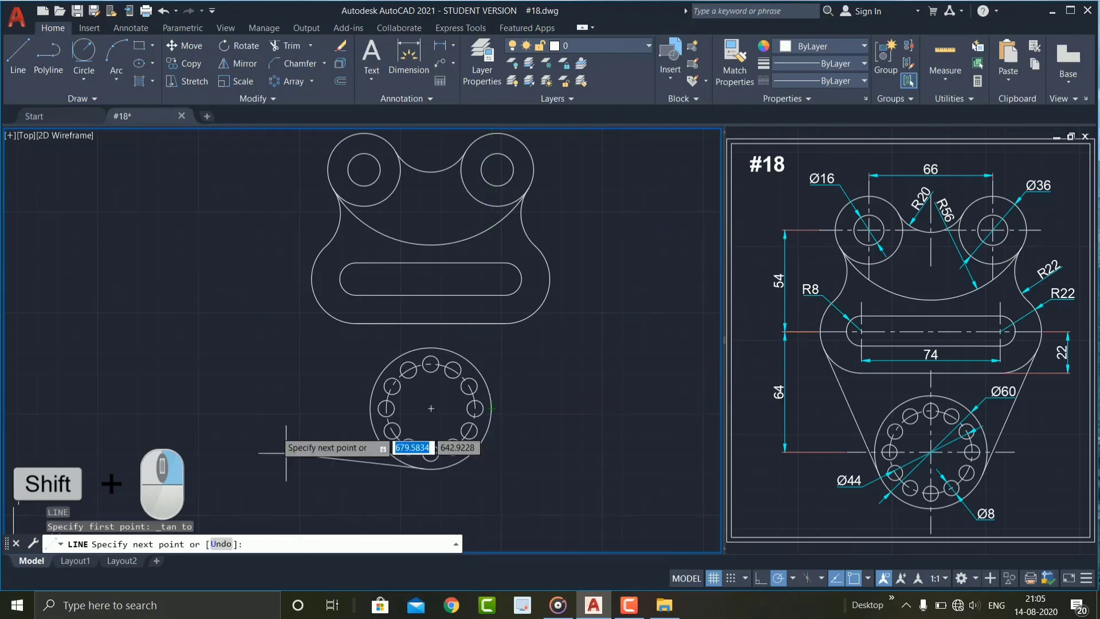
pyautogui.keyDown('shift'); pyautogui.rightClick(565, 307); pyautogui.keyUp('shift')
pyautogui.click(633, 467)
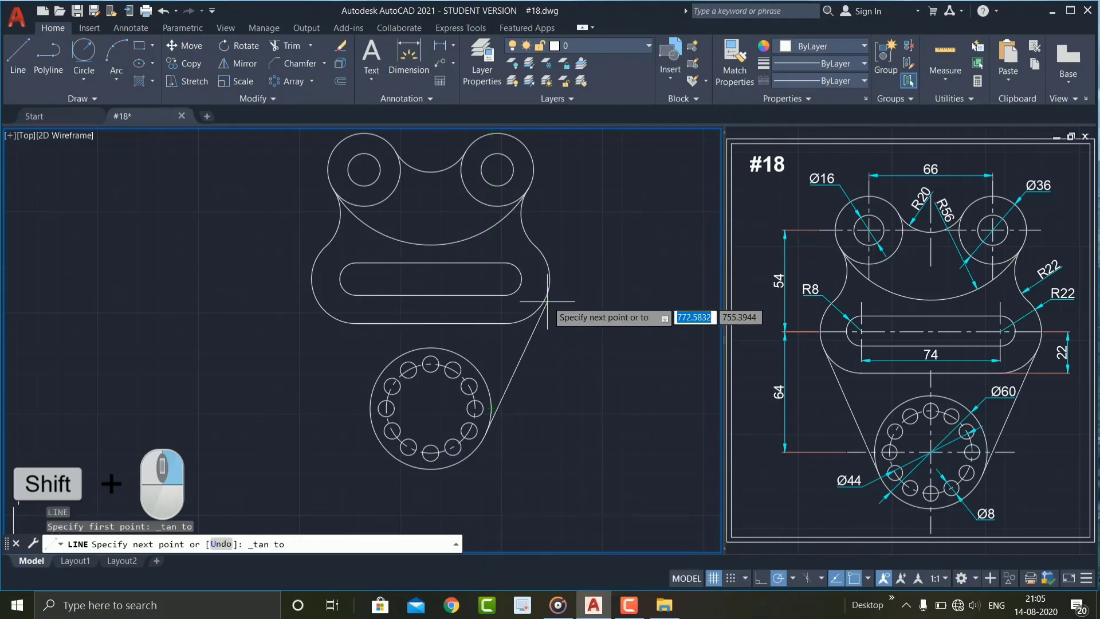
pyautogui.click(547, 300)
pyautogui.press('Return')
# Step: Mirror the tangent line about the vertical centre axis, keeping the original
pyautogui.click(577, 368)
pyautogui.click(511, 347)
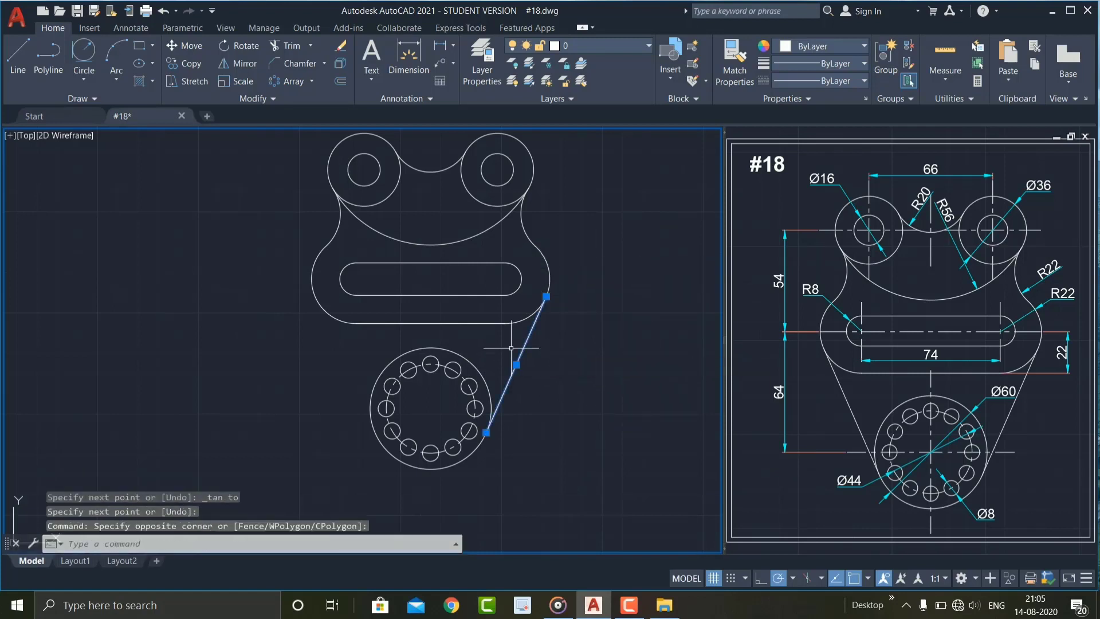
pyautogui.write('mi')
pyautogui.press('Return')
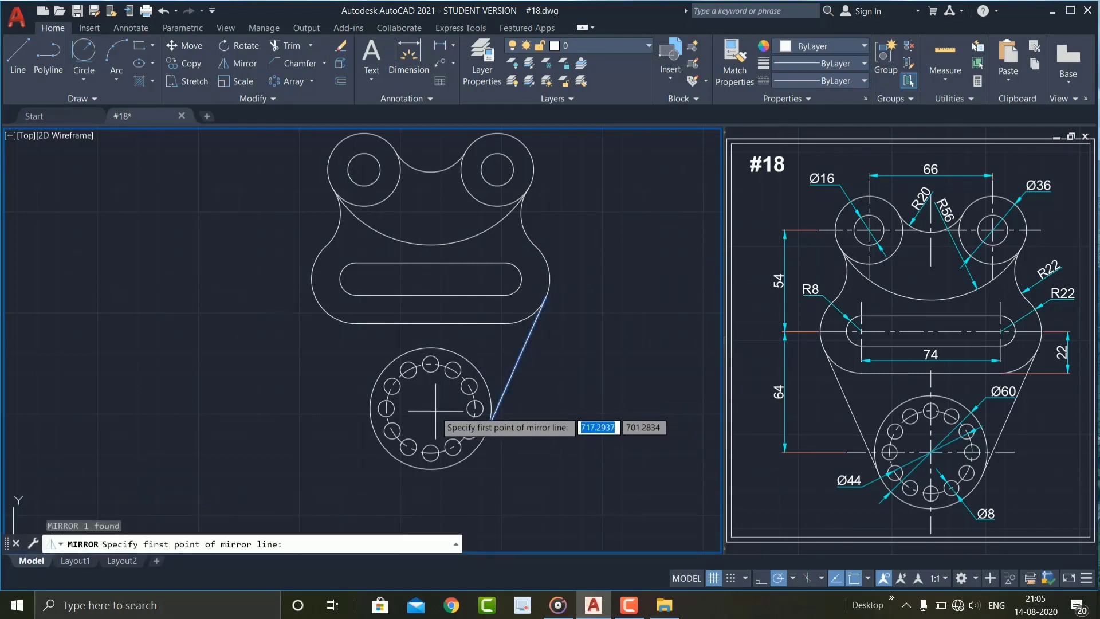
pyautogui.click(431, 443)
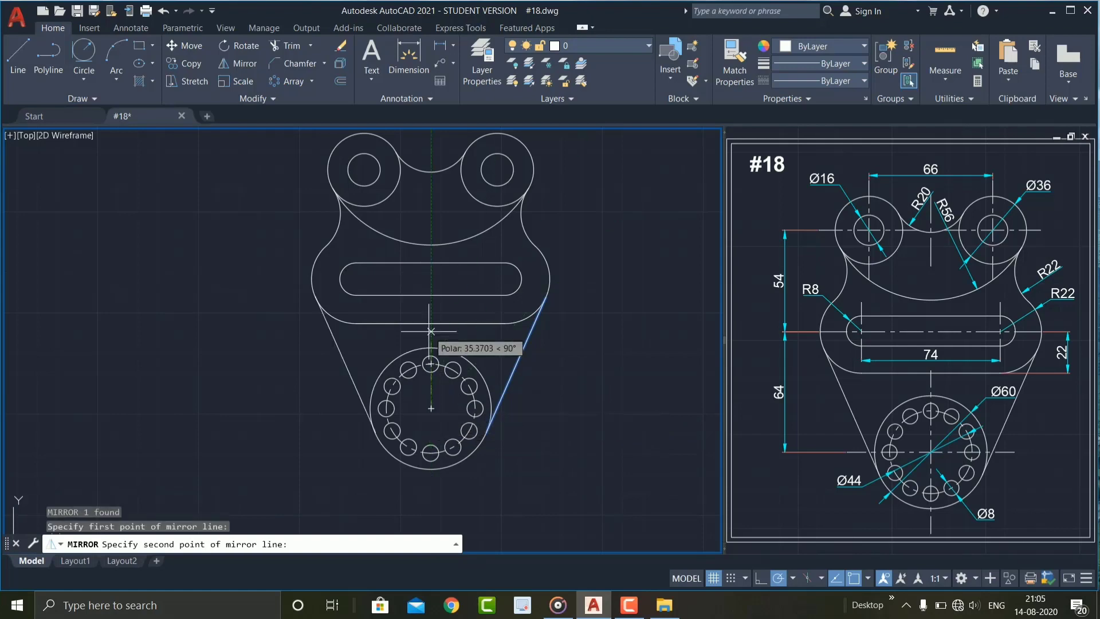
pyautogui.click(430, 292)
pyautogui.press('Return')
pyautogui.scroll(-2, 495, 410)
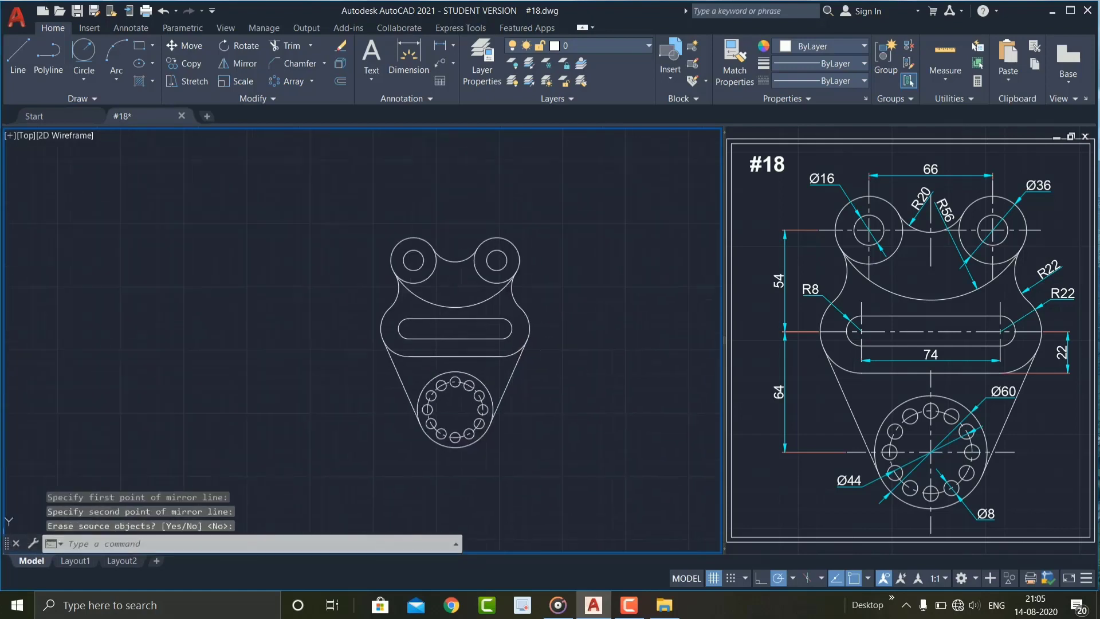
pyautogui.click(610, 357)
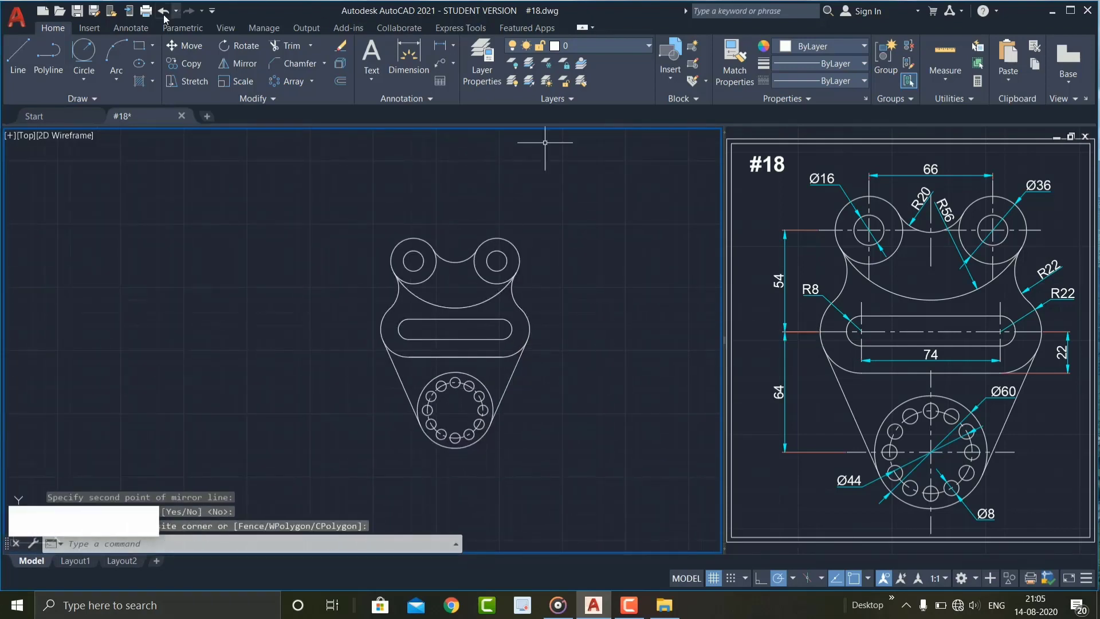
# Step: Add centre marks to both top circles and the slot's end arc
pyautogui.click(131, 28)
pyautogui.click(476, 53)
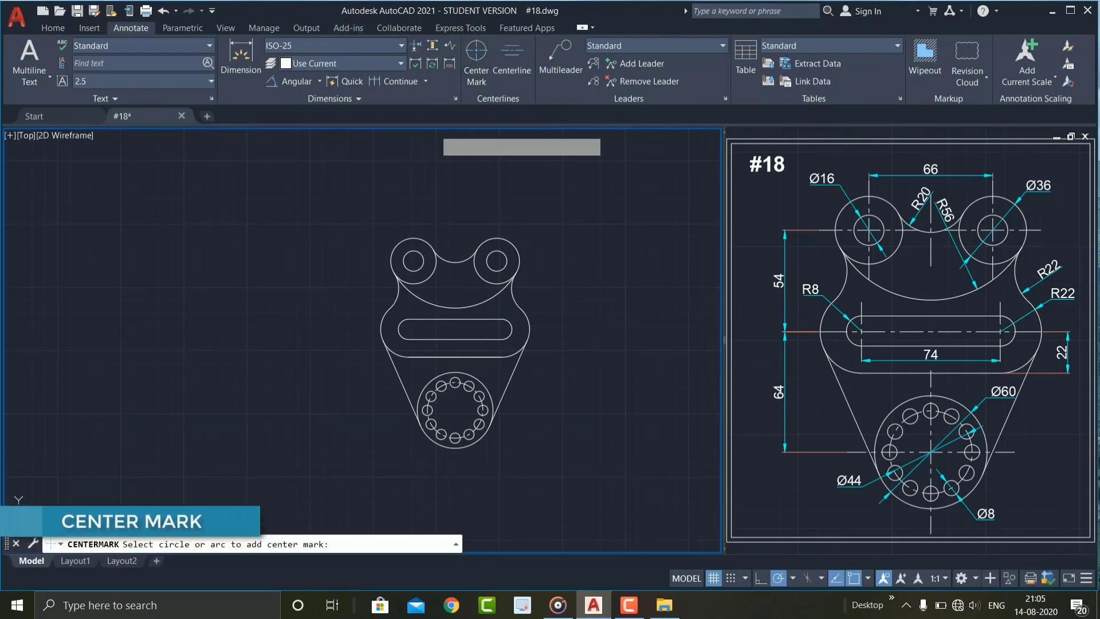
pyautogui.scroll(2, 416, 212)
pyautogui.click(423, 275)
pyautogui.click(566, 278)
pyautogui.moveTo(630, 283); pyautogui.dragTo(584, 255, button='middle')
pyautogui.scroll(2, 398, 395)
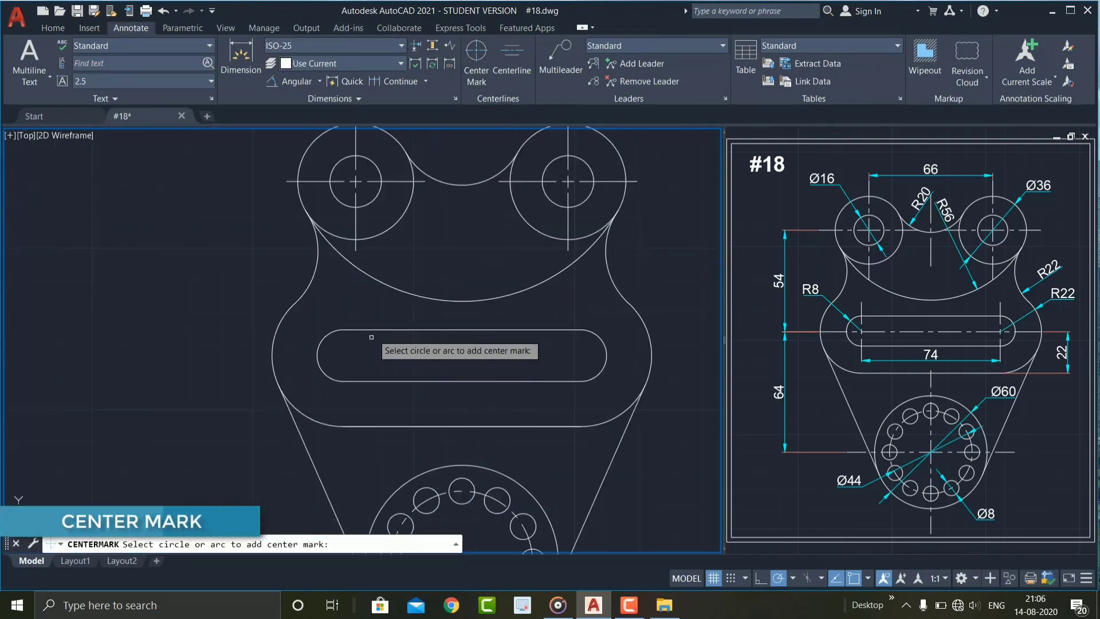
pyautogui.click(318, 355)
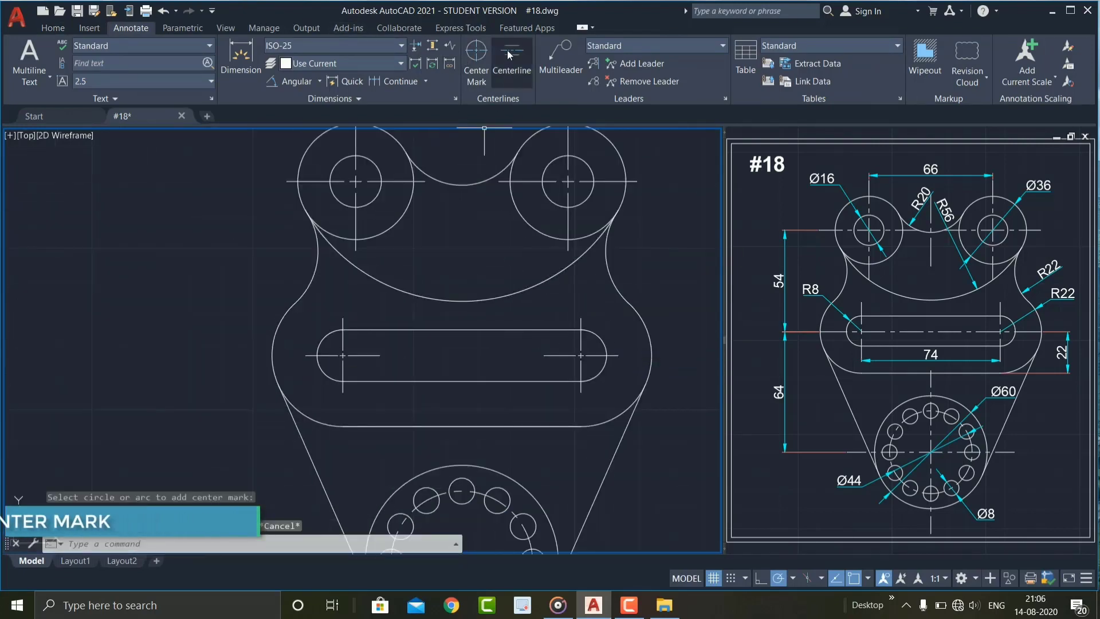
# Step: Add a centreline between the slot's top and bottom edges
pyautogui.click(512, 58)
pyautogui.click(465, 330)
pyautogui.click(468, 380)
pyautogui.press('Escape')
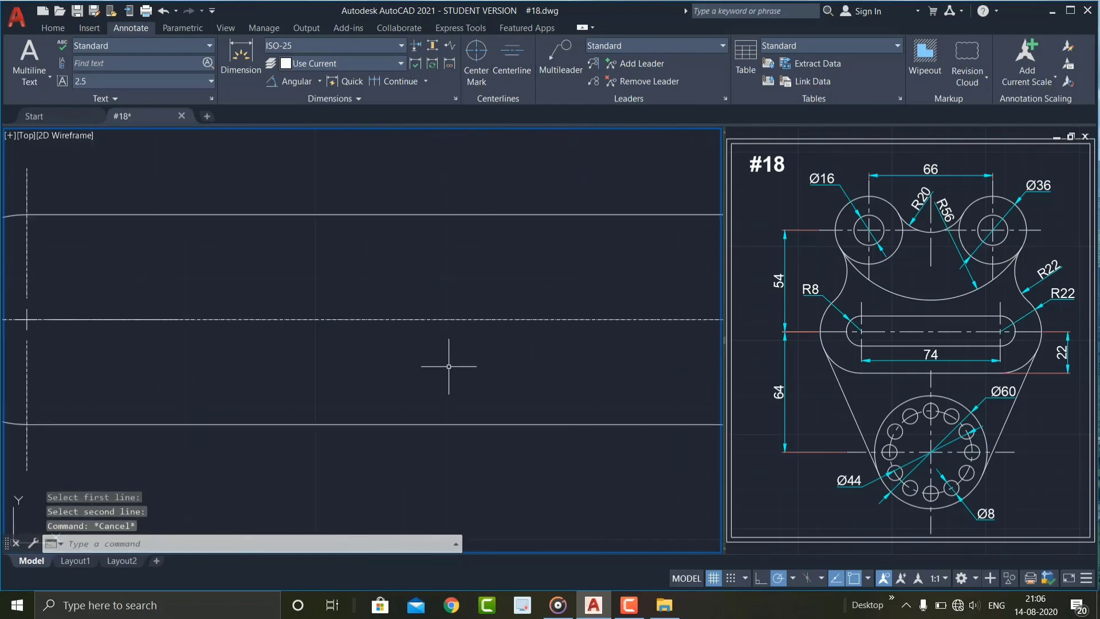
pyautogui.scroll(-2, 449, 363)
# Step: Set the linetype scale (LTS) to 12
pyautogui.write('LTS')
pyautogui.press('Return')
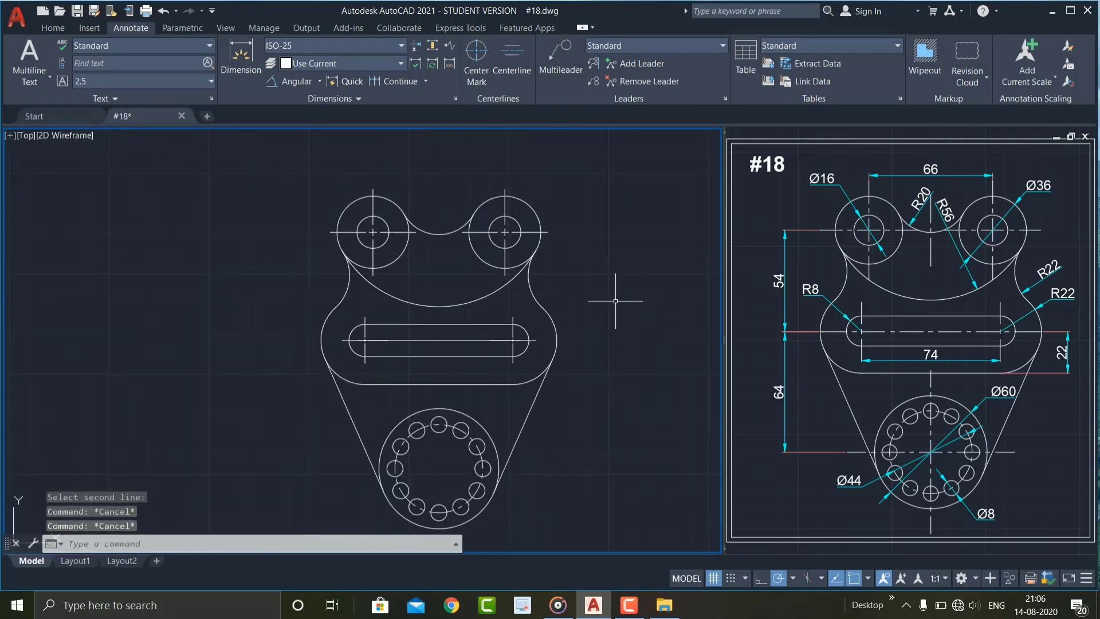
pyautogui.press('Escape')
pyautogui.write('LTS')
pyautogui.press('Return')
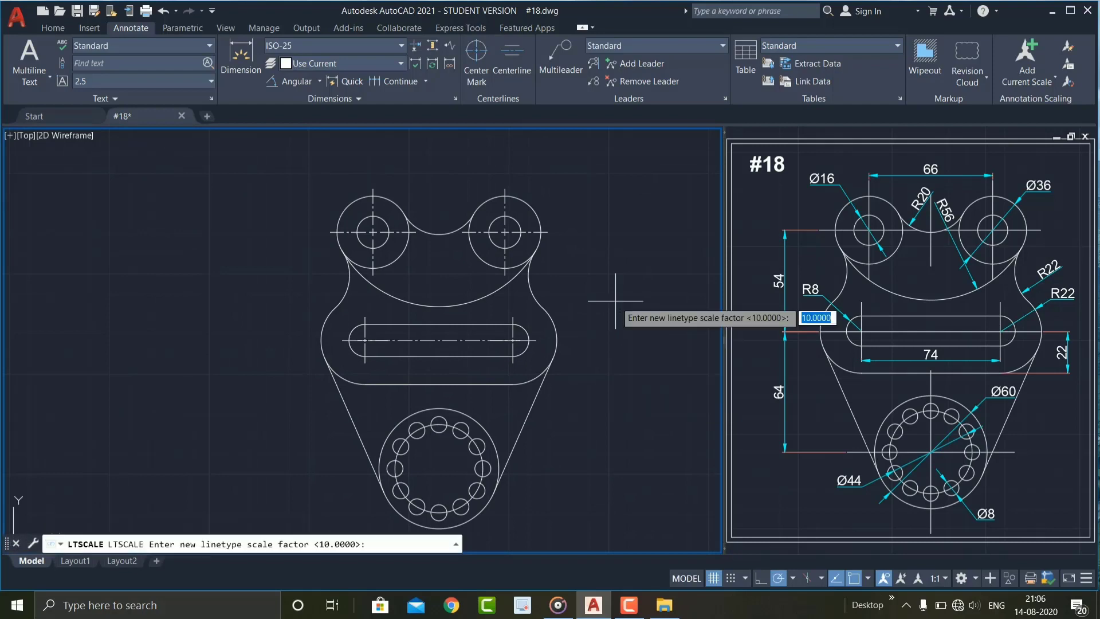
pyautogui.write('12')
pyautogui.press('Return')
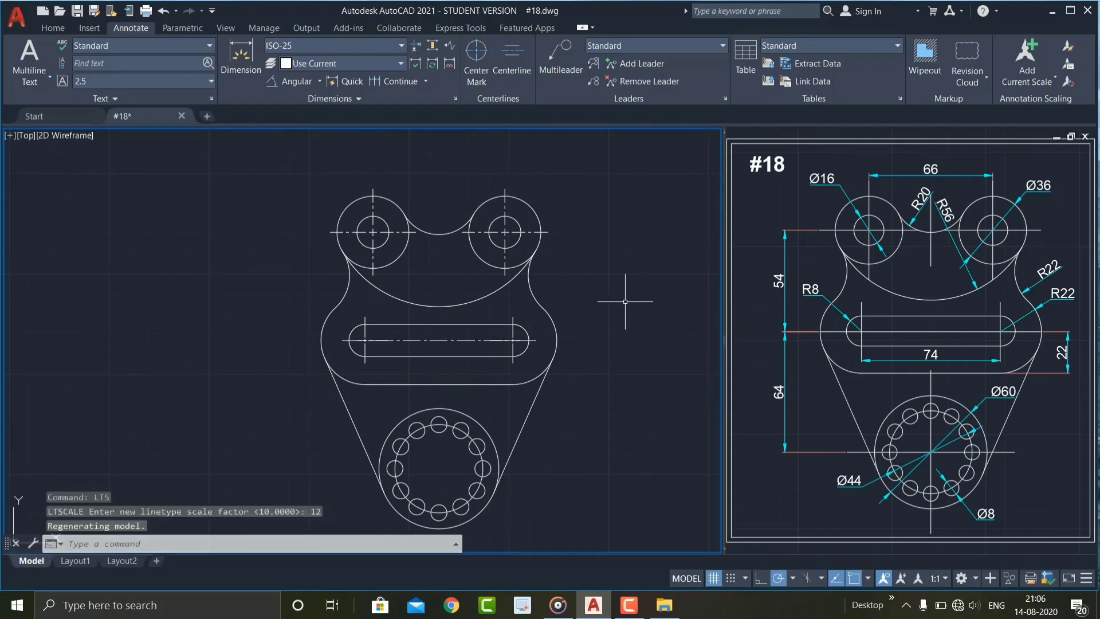
pyautogui.click(625, 301)
pyautogui.scroll(2, 627, 303)
pyautogui.scroll(-2, 627, 304)
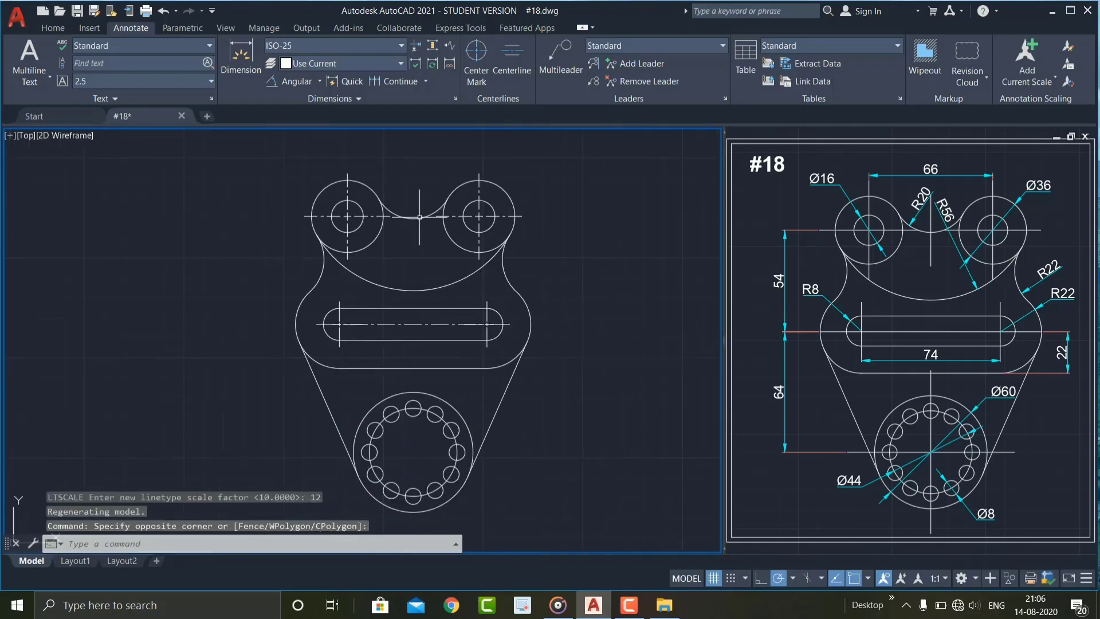
# Step: Add a centre mark to the bolt circle
pyautogui.click(481, 58)
pyautogui.scroll(2, 431, 493)
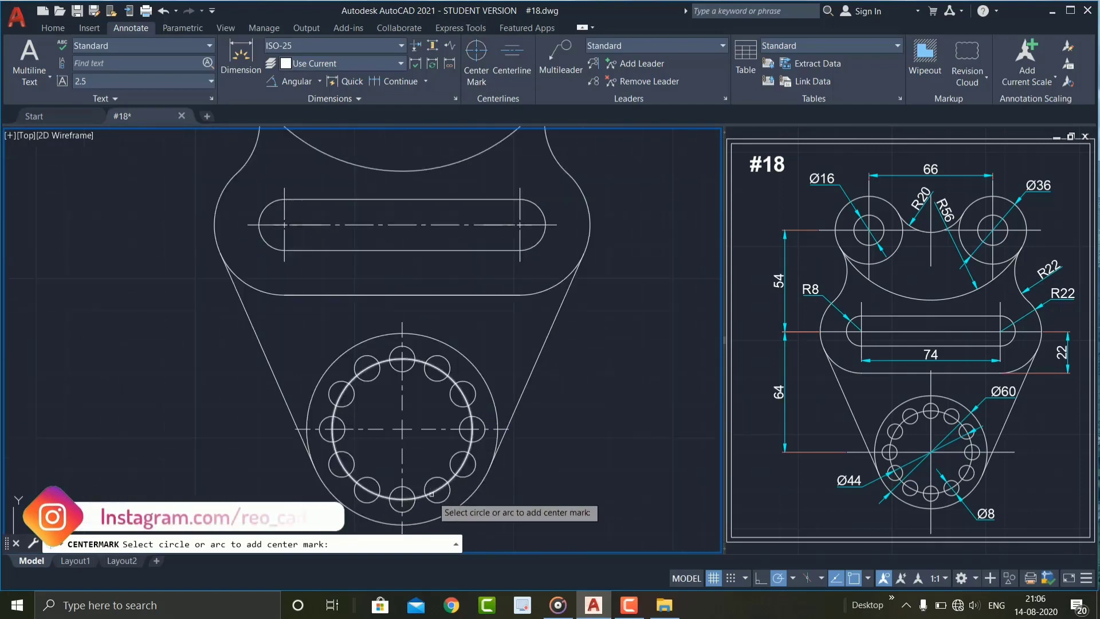
pyautogui.scroll(2, 431, 493)
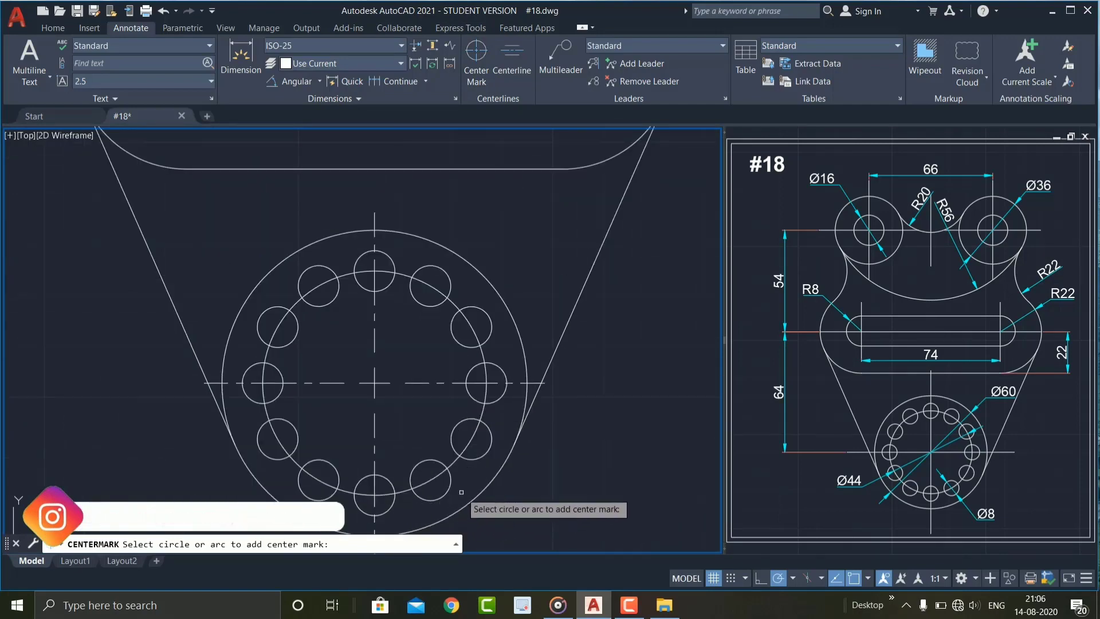
pyautogui.press('Escape')
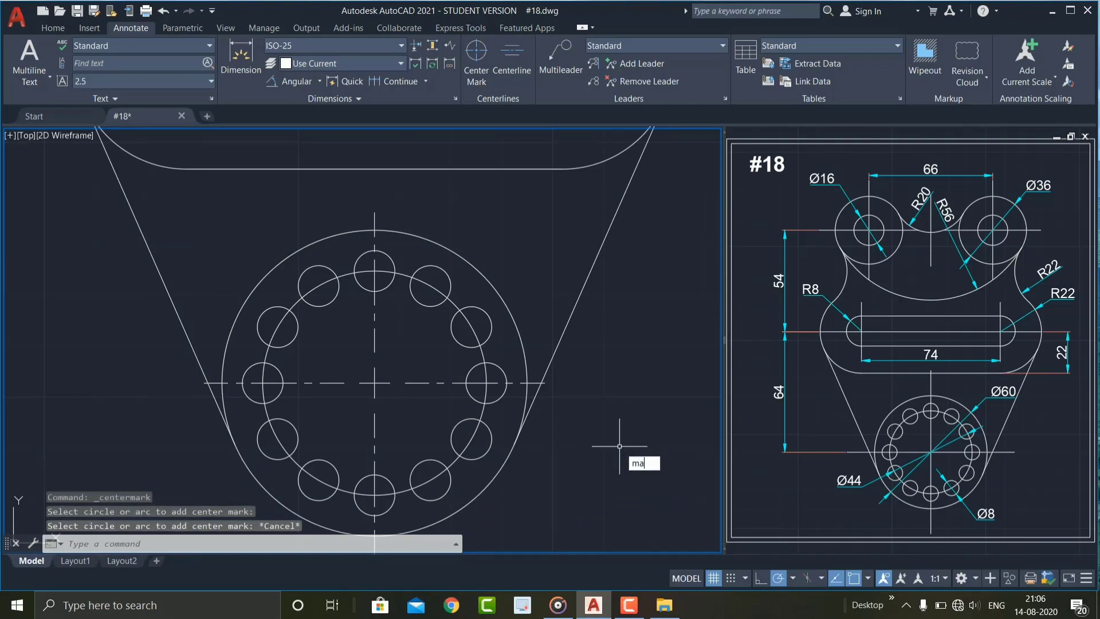
# Step: Match the centre mark's properties onto the pitch circle to make it a dashed centre line
pyautogui.write('ma')
pyautogui.press('Return')
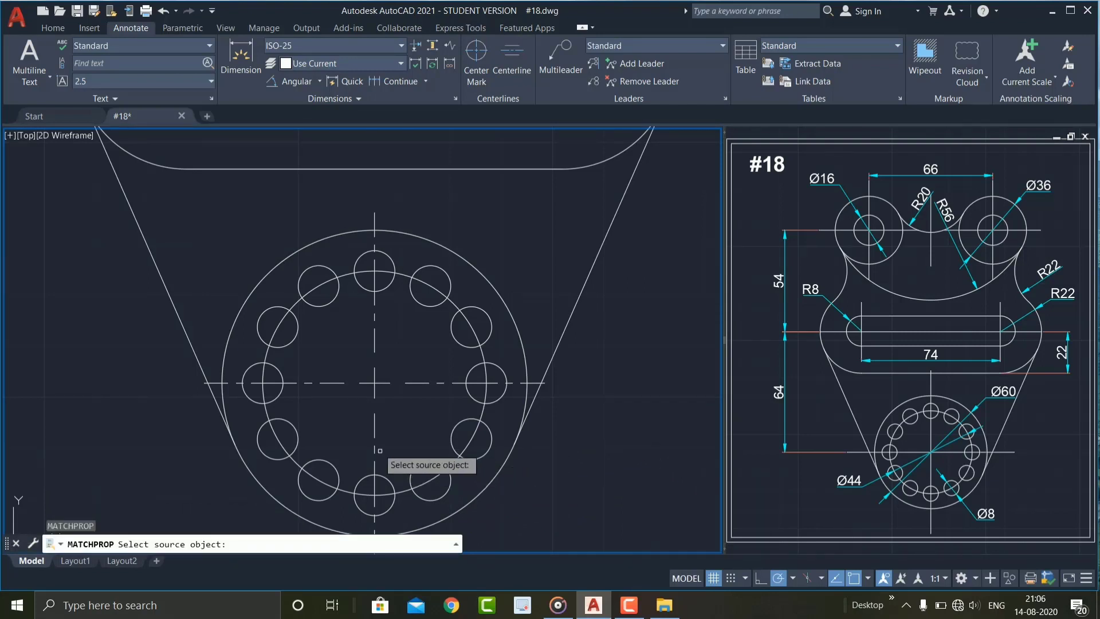
pyautogui.click(373, 430)
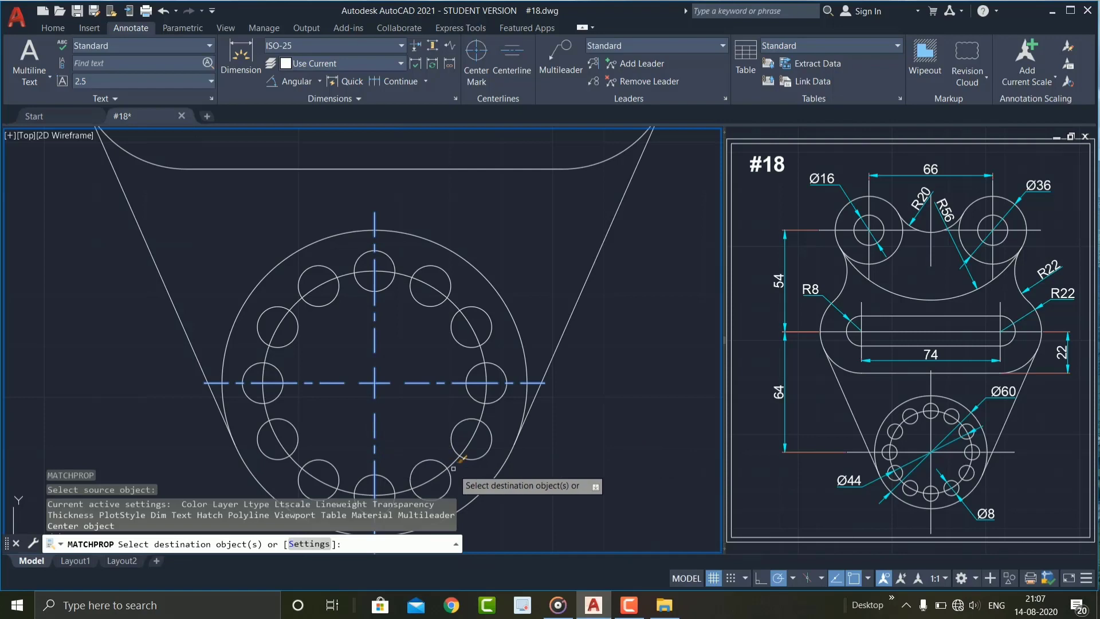
pyautogui.scroll(-3, 576, 389)
pyautogui.press('Escape')
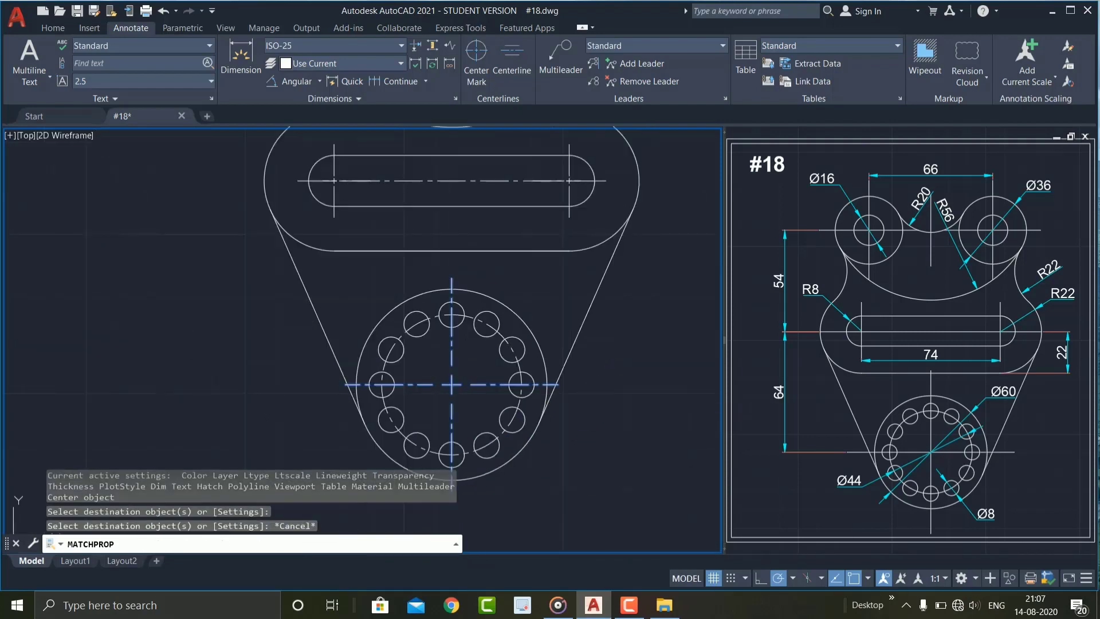
pyautogui.press('Escape')
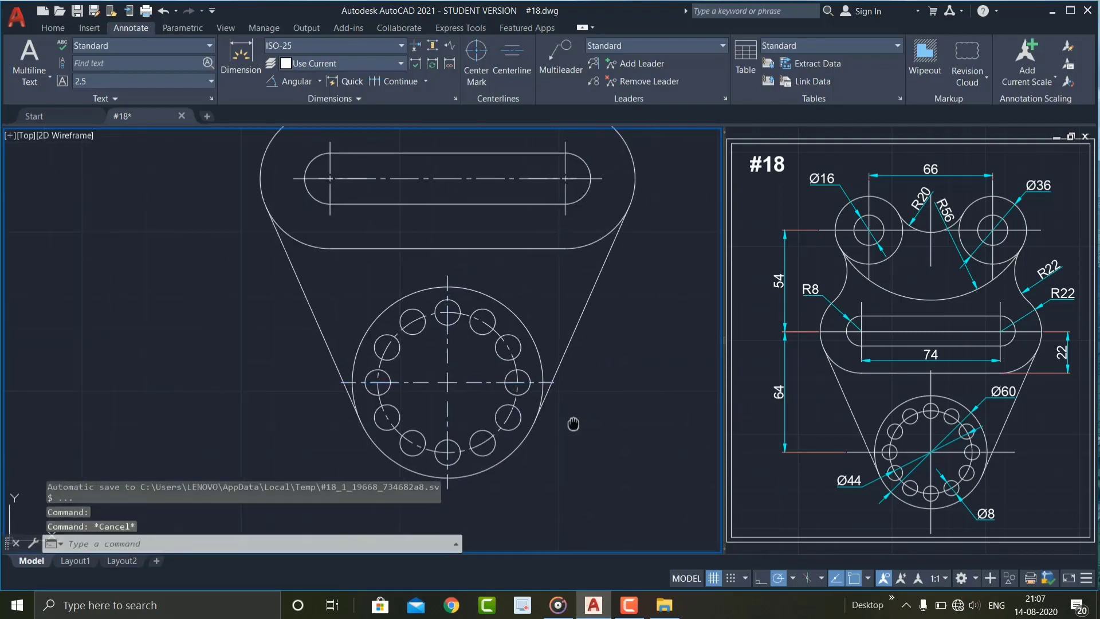
pyautogui.moveTo(571, 422); pyautogui.dragTo(562, 411, button='middle')
pyautogui.scroll(2, 442, 307)
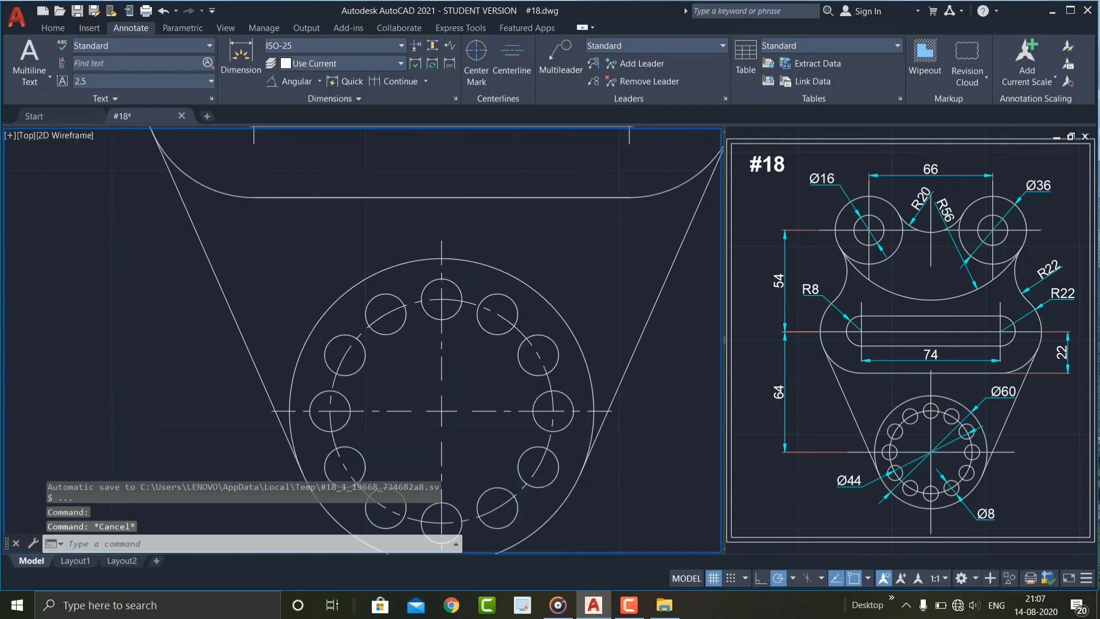
pyautogui.scroll(2, 442, 306)
pyautogui.scroll(2, 493, 379)
# Step: Draw a vertical centre line through the top hole
pyautogui.write('l')
pyautogui.press('Return')
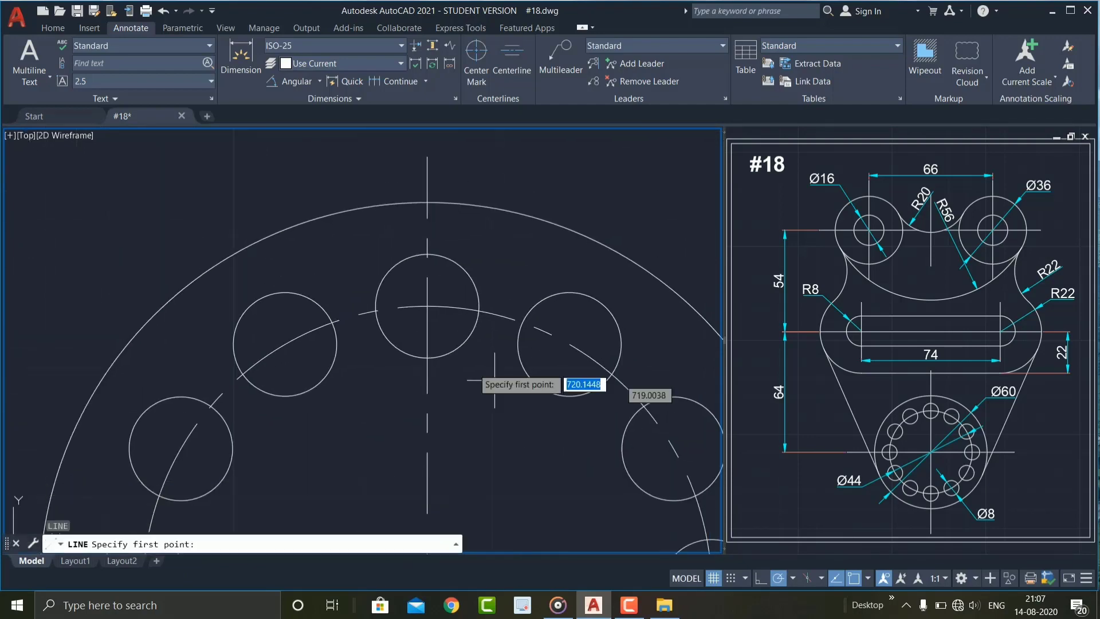
pyautogui.click(427, 239)
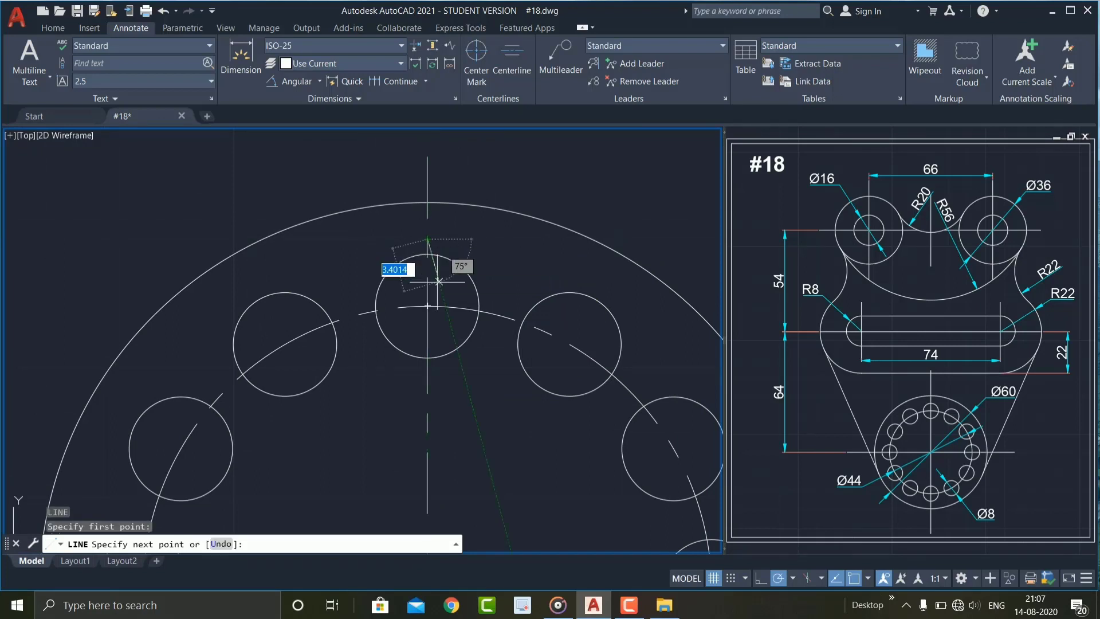
pyautogui.click(427, 372)
pyautogui.press('Escape')
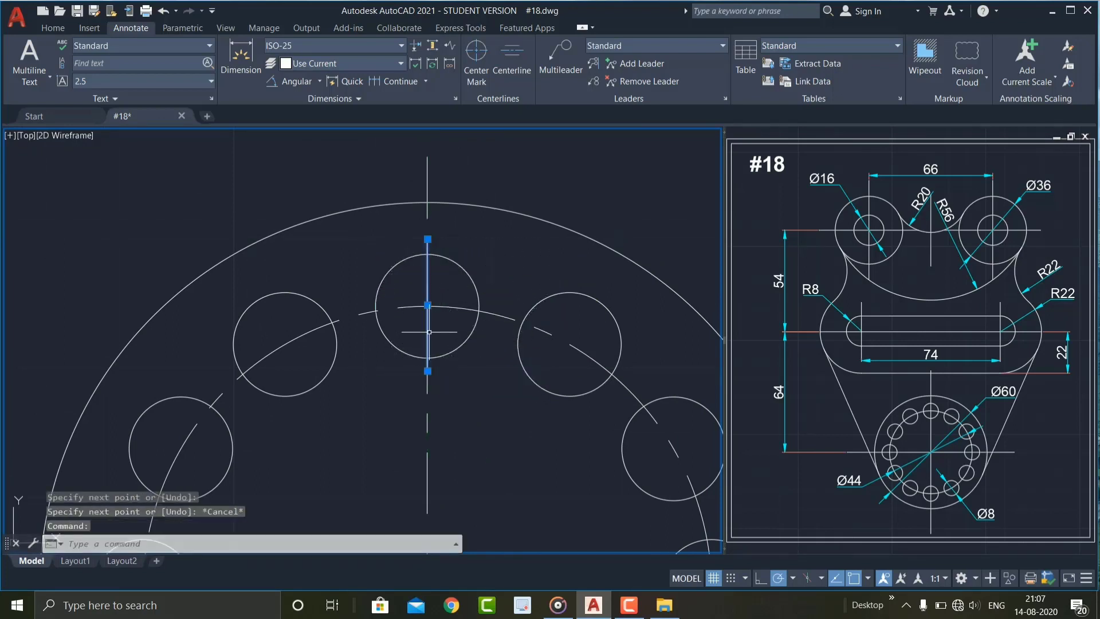
# Step: Create a 12-item polar array of the hole around the bolt circle centre
pyautogui.click(55, 28)
pyautogui.click(295, 85)
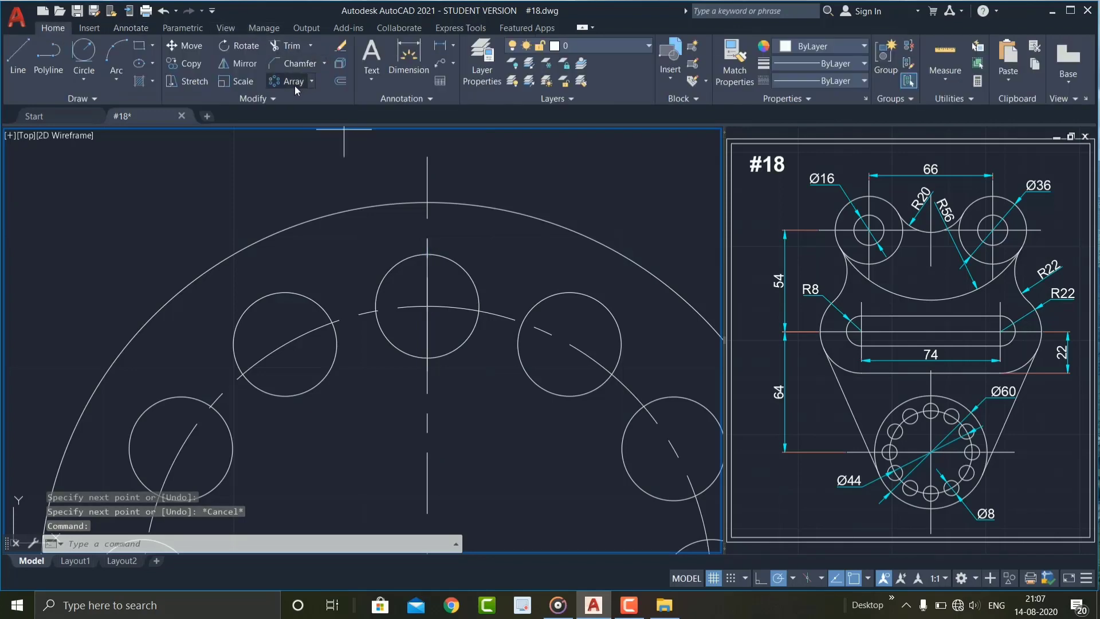
pyautogui.scroll(-4, 424, 395)
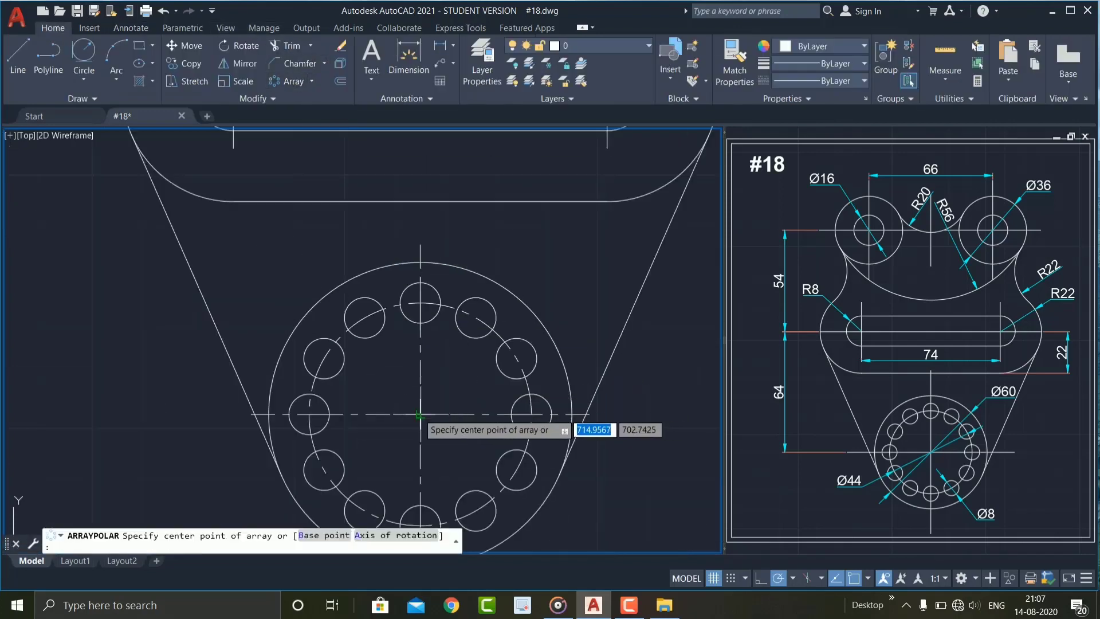
pyautogui.click(420, 414)
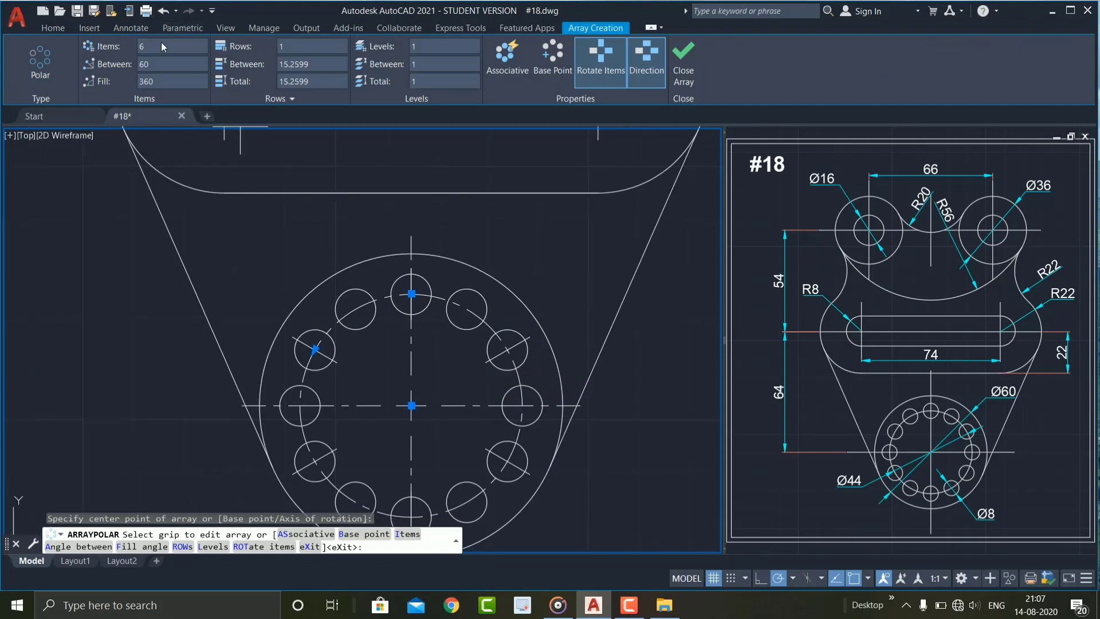
pyautogui.write('12')
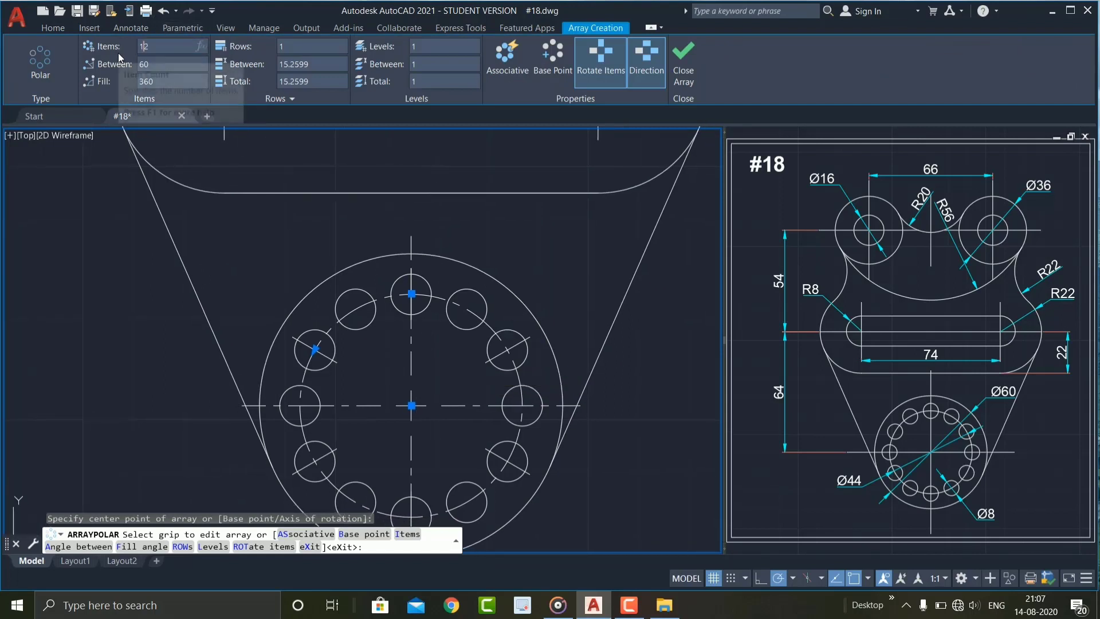
pyautogui.press('Return')
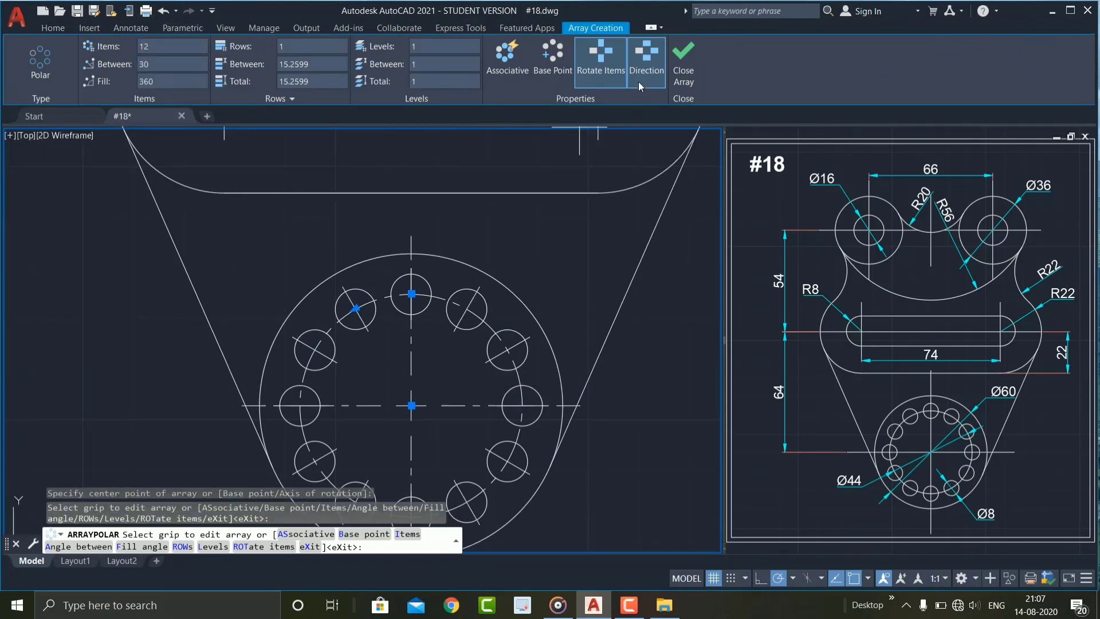
pyautogui.click(687, 56)
pyautogui.scroll(-3, 667, 258)
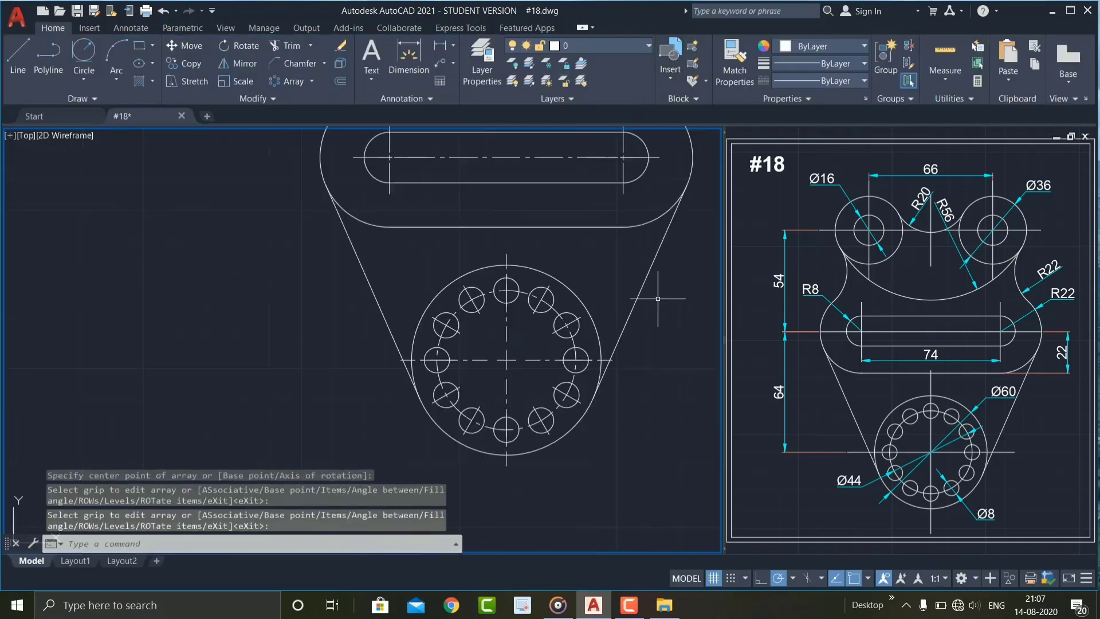
pyautogui.scroll(-2, 656, 304)
pyautogui.moveTo(651, 318)
pyautogui.mouseDown(button='middle')
pyautogui.moveTo(587, 368)
pyautogui.moveTo(478, 381)
pyautogui.mouseUp(button='middle')
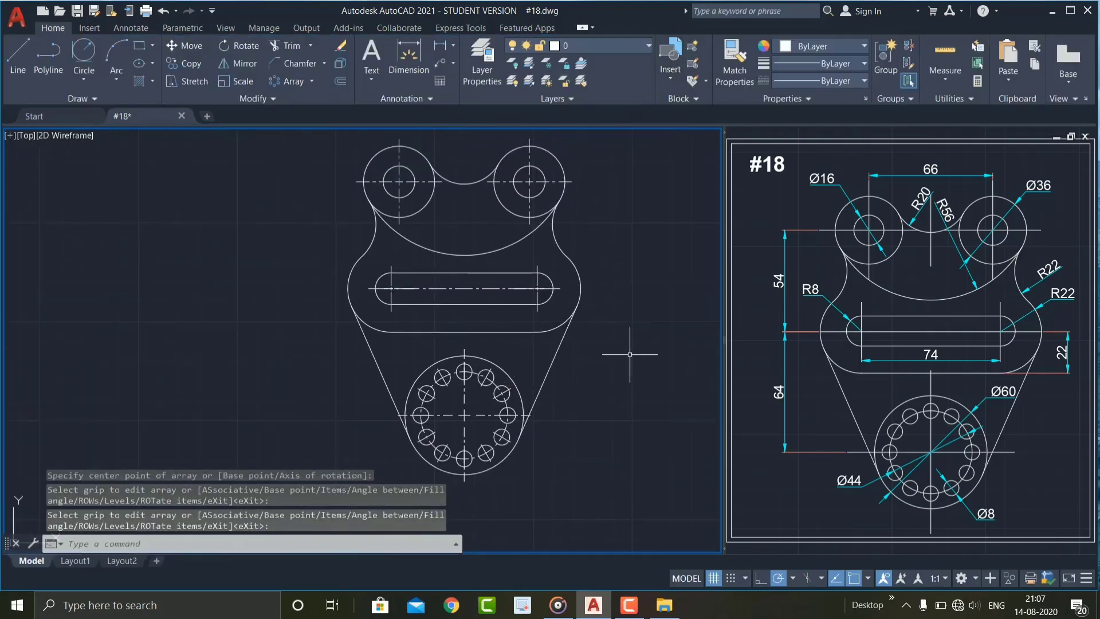
pyautogui.moveTo(629, 354); pyautogui.dragTo(623, 370, button='middle')
pyautogui.click(634, 304)
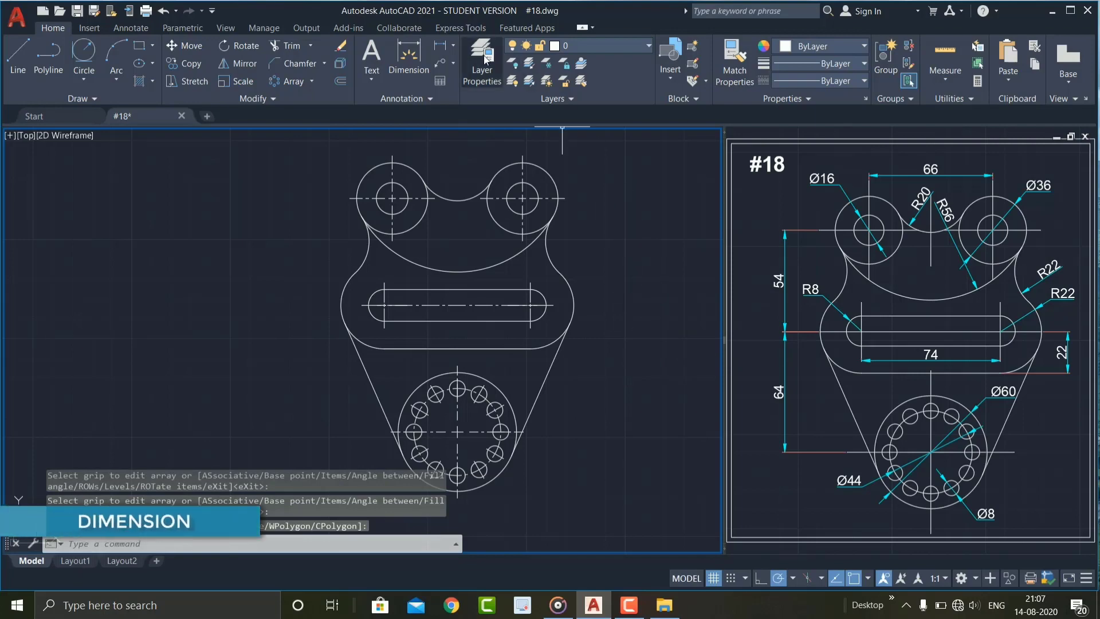
# Step: Dimension the slot length as 74 below the slot
pyautogui.click(440, 46)
pyautogui.click(384, 319)
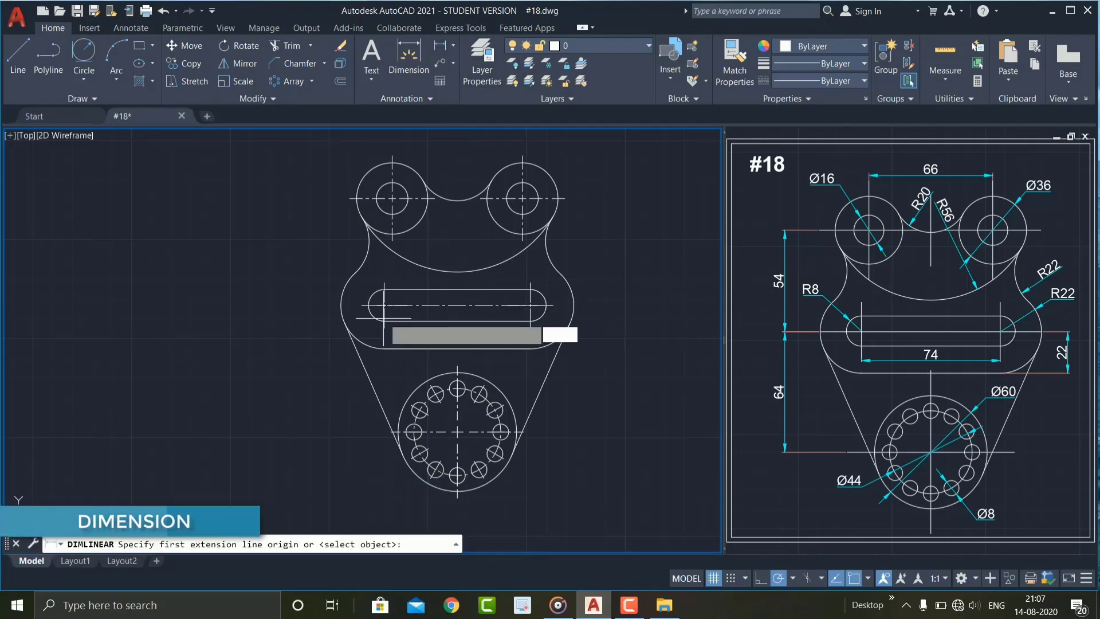
pyautogui.press('Escape')
pyautogui.press('space')
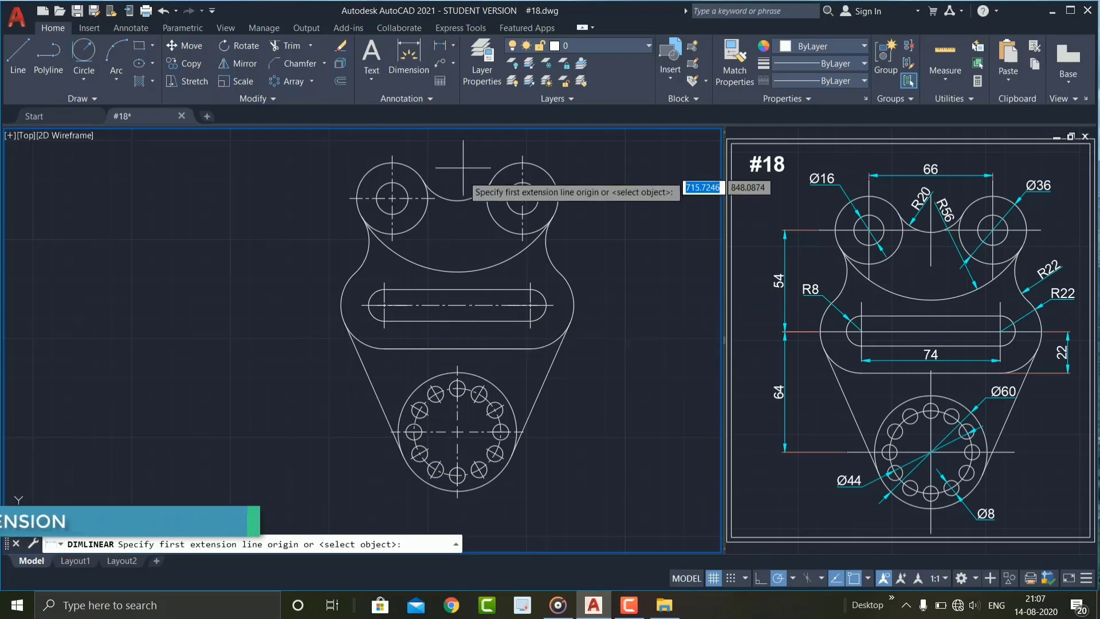
pyautogui.click(418, 317)
pyautogui.click(530, 320)
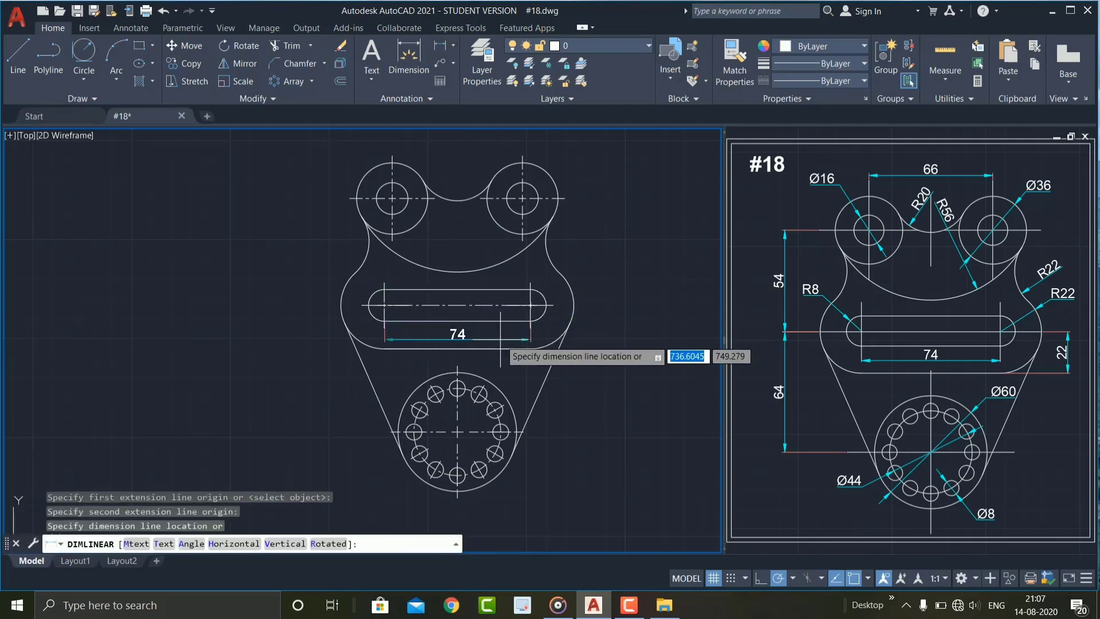
pyautogui.click(503, 339)
# Step: Add the 64 and 54 vertical height dimensions on the left of the bracket
pyautogui.press('space')
pyautogui.click(362, 305)
pyautogui.click(392, 431)
pyautogui.click(324, 414)
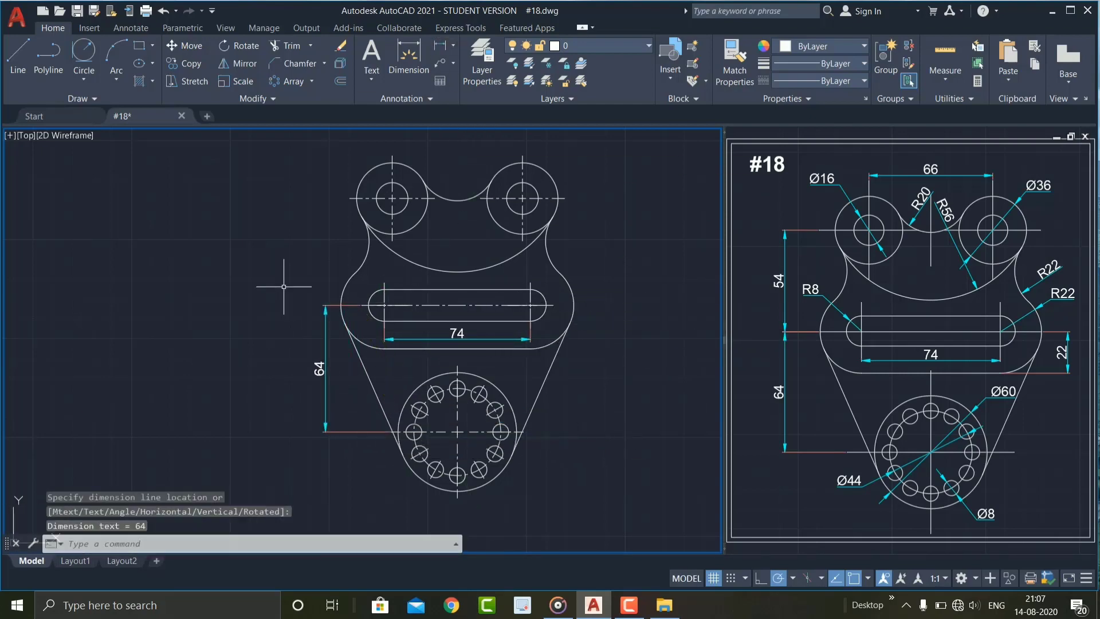
pyautogui.press('space')
pyautogui.click(344, 305)
pyautogui.click(393, 199)
pyautogui.click(325, 305)
# Step: Add the 66 top-circle spacing and 22 slot offset dimensions
pyautogui.moveTo(355, 286); pyautogui.dragTo(299, 290, button='middle')
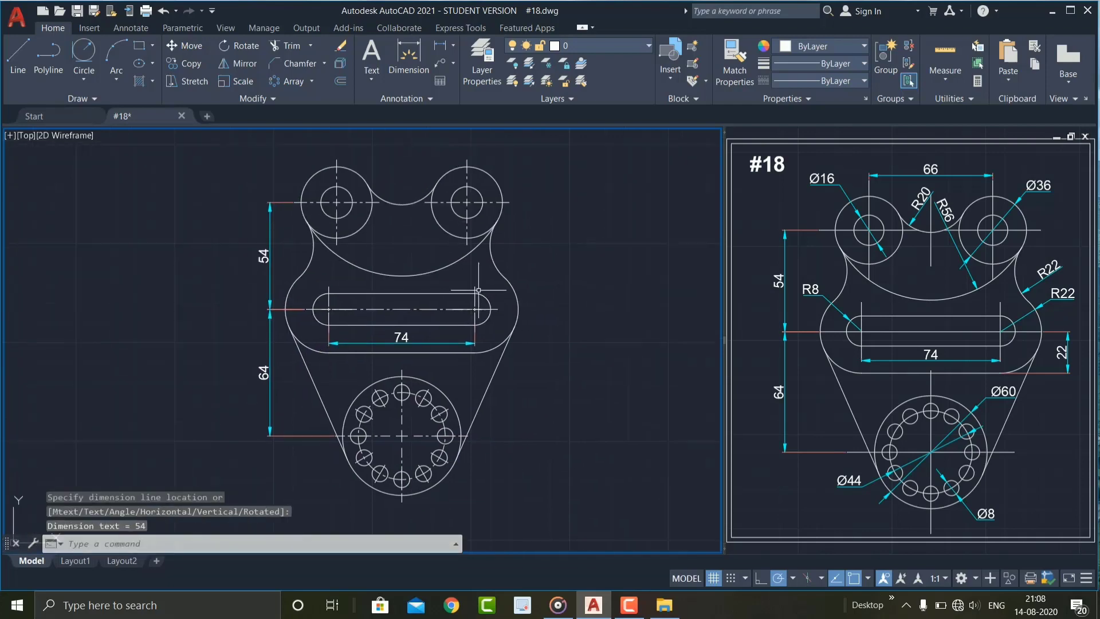
pyautogui.press('space')
pyautogui.click(336, 203)
pyautogui.click(467, 202)
pyautogui.click(401, 147)
pyautogui.press('space')
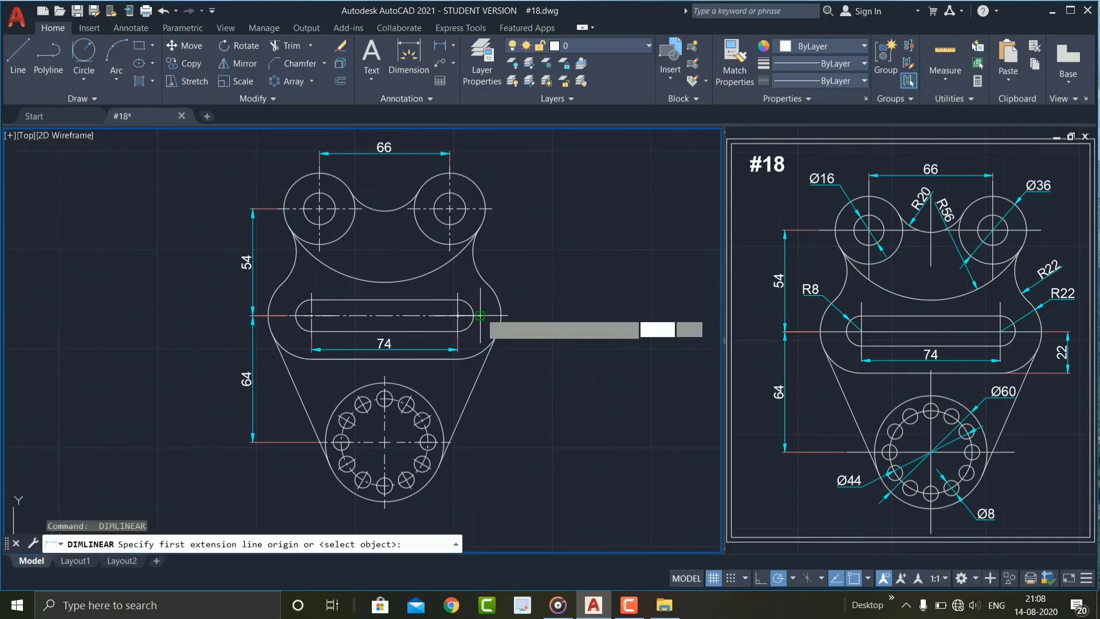
pyautogui.click(497, 308)
pyautogui.click(476, 353)
pyautogui.click(543, 337)
pyautogui.moveTo(553, 243); pyautogui.dragTo(535, 267, button='middle')
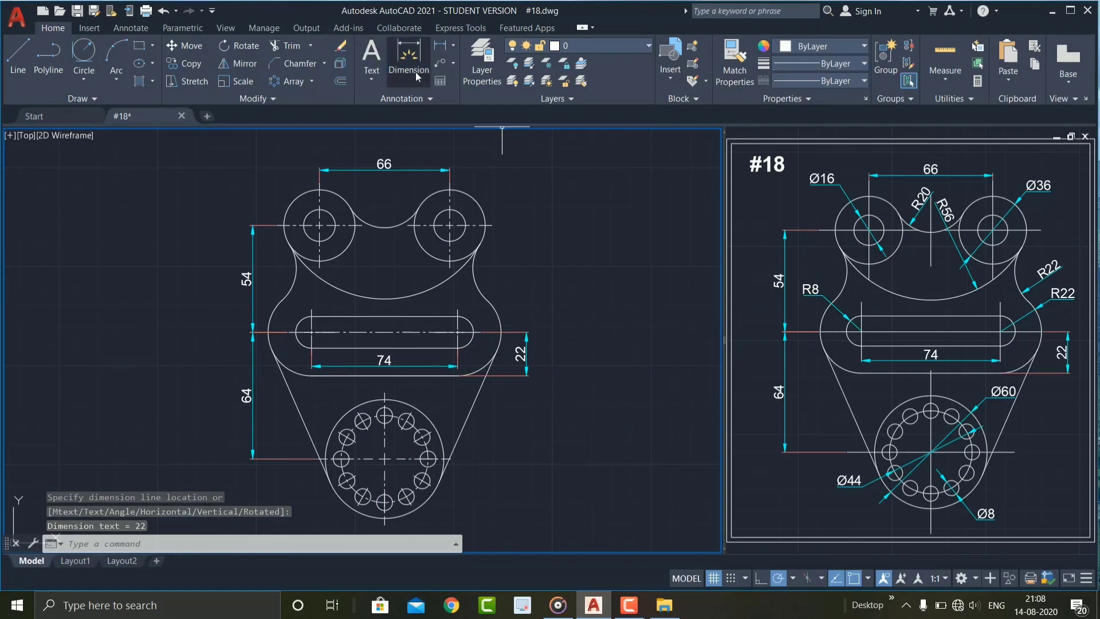
pyautogui.click(453, 46)
# Step: Add R20 on the arc between the top circles and R56 on the large lower arc
pyautogui.click(469, 187)
pyautogui.click(400, 223)
pyautogui.scroll(4, 394, 219)
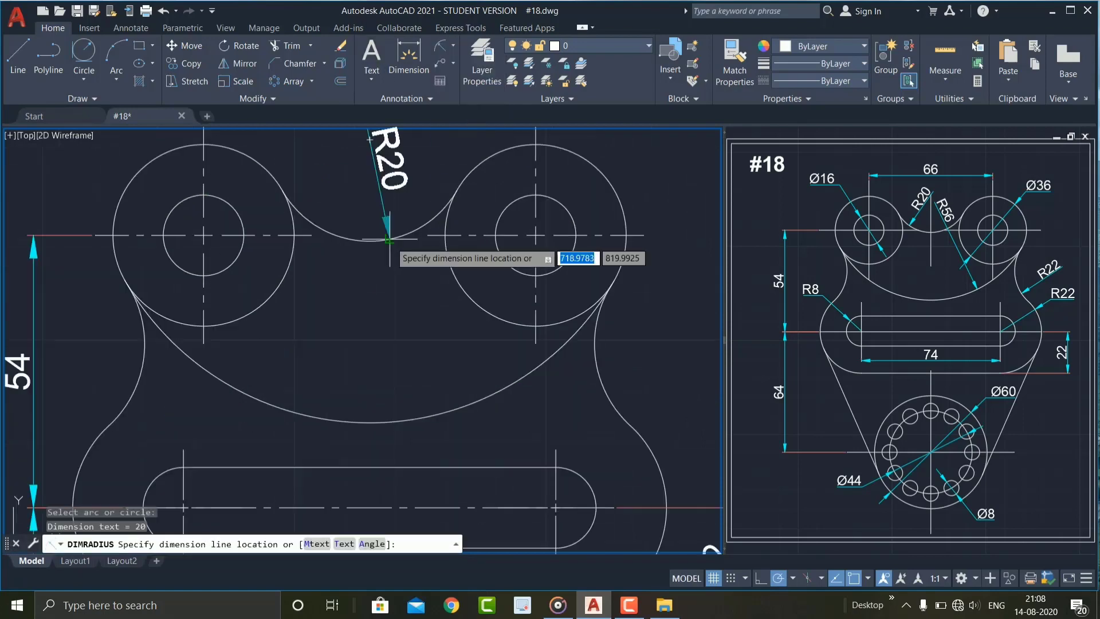
pyautogui.click(383, 293)
pyautogui.press('space')
pyautogui.click(393, 418)
pyautogui.click(338, 218)
pyautogui.scroll(-4, 385, 303)
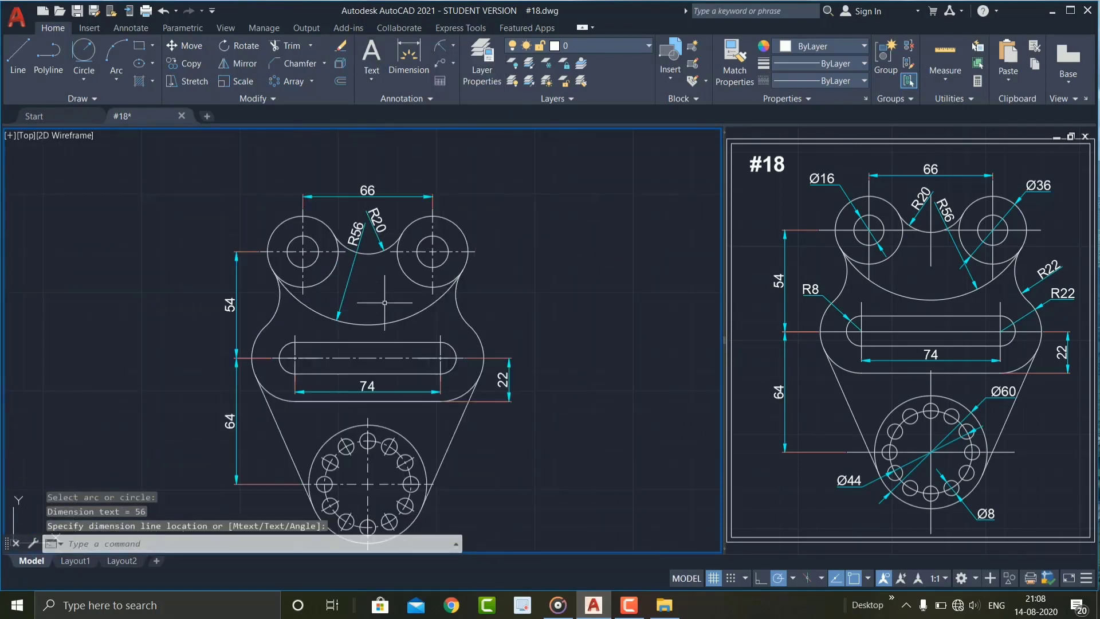
pyautogui.moveTo(384, 303); pyautogui.dragTo(362, 254, button='middle')
# Step: Dimension the two R22 arcs on the right side of the bracket
pyautogui.press('space')
pyautogui.click(456, 255)
pyautogui.click(485, 240)
pyautogui.moveTo(540, 290); pyautogui.dragTo(553, 277, button='middle')
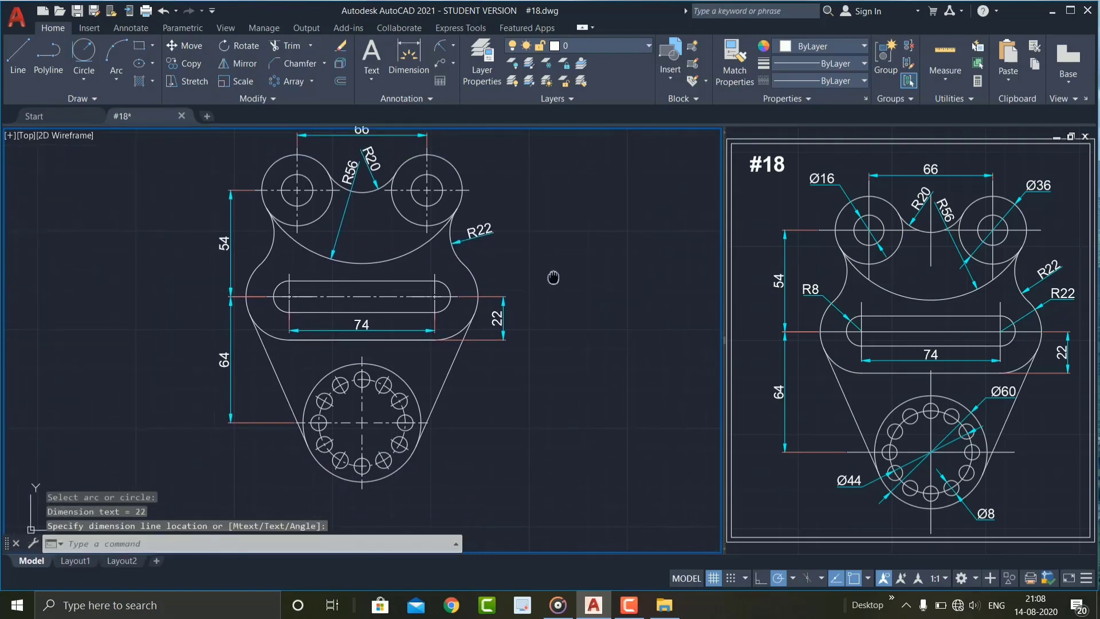
pyautogui.press('space')
pyautogui.scroll(-2, 552, 278)
pyautogui.click(437, 235)
pyautogui.click(516, 279)
pyautogui.moveTo(506, 224); pyautogui.dragTo(541, 298, button='middle')
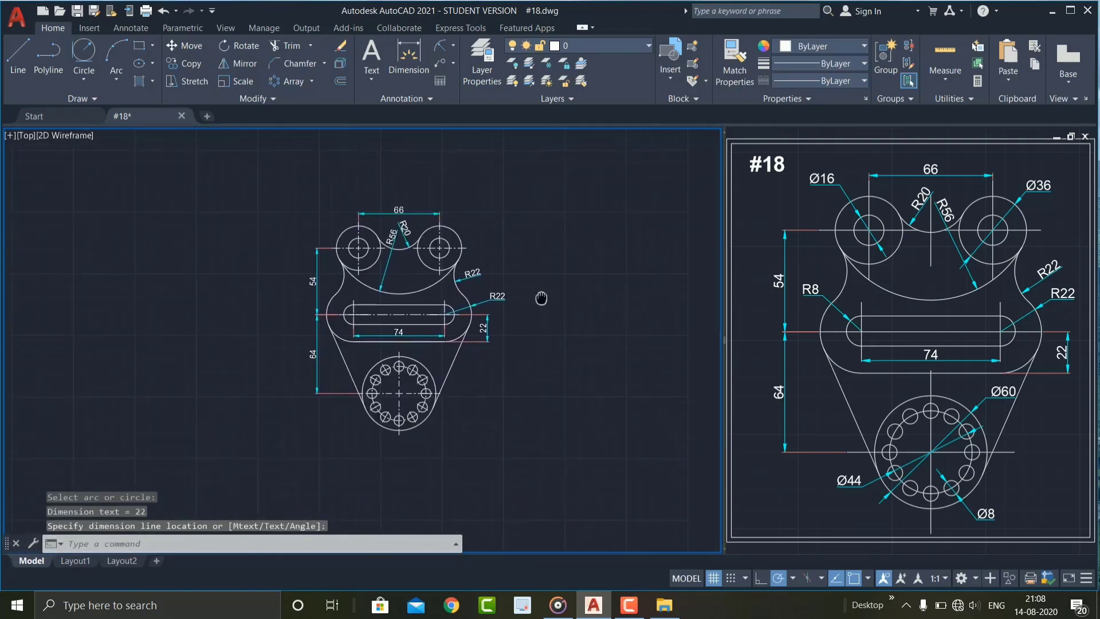
# Step: Add the R8 radius to the slot's left end arc
pyautogui.press('space')
pyautogui.scroll(3, 356, 314)
pyautogui.click(329, 314)
pyautogui.click(318, 239)
pyautogui.scroll(-3, 415, 315)
pyautogui.scroll(1, 435, 304)
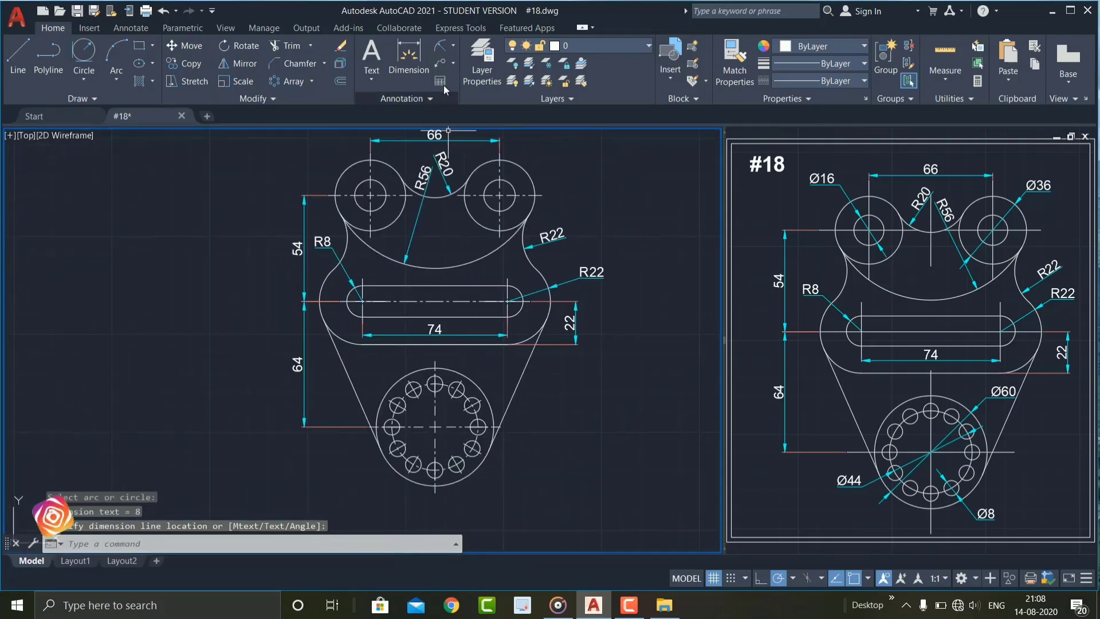
# Step: Add diameters Ø36 and Ø16 to the top circles and Ø60 to the lower boss
pyautogui.click(452, 46)
pyautogui.click(469, 206)
pyautogui.click(475, 171)
pyautogui.click(541, 162)
pyautogui.press('space')
pyautogui.click(360, 184)
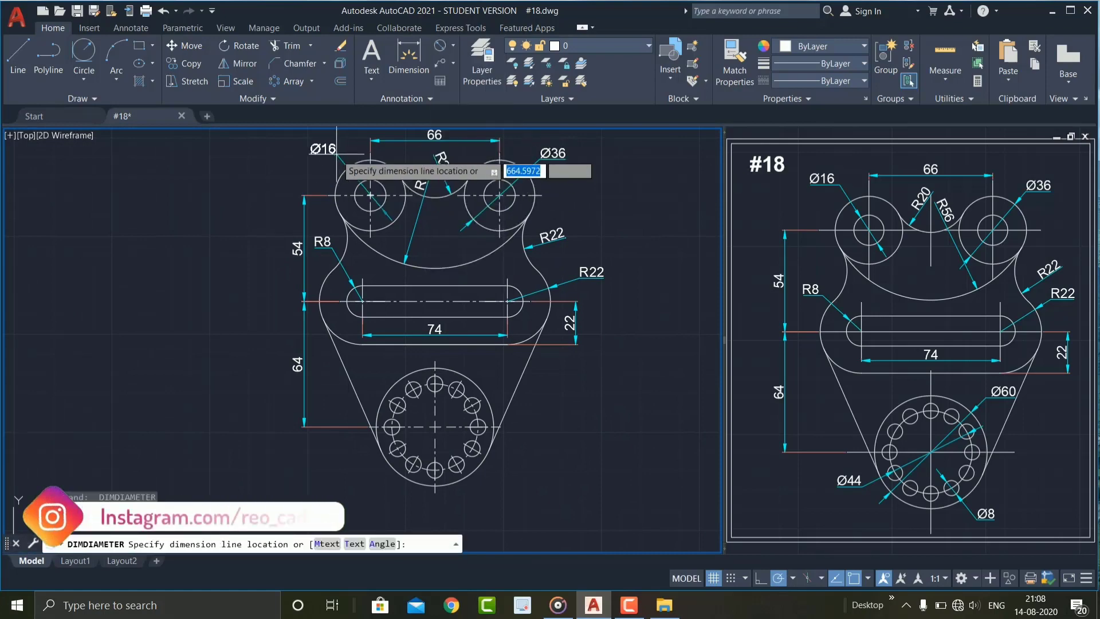
pyautogui.click(337, 148)
pyautogui.press('space')
pyautogui.click(478, 385)
pyautogui.click(524, 410)
# Step: Add Ø8 to a small bolt hole and Ø44 to the bolt circle centreline
pyautogui.press('space')
pyautogui.click(461, 458)
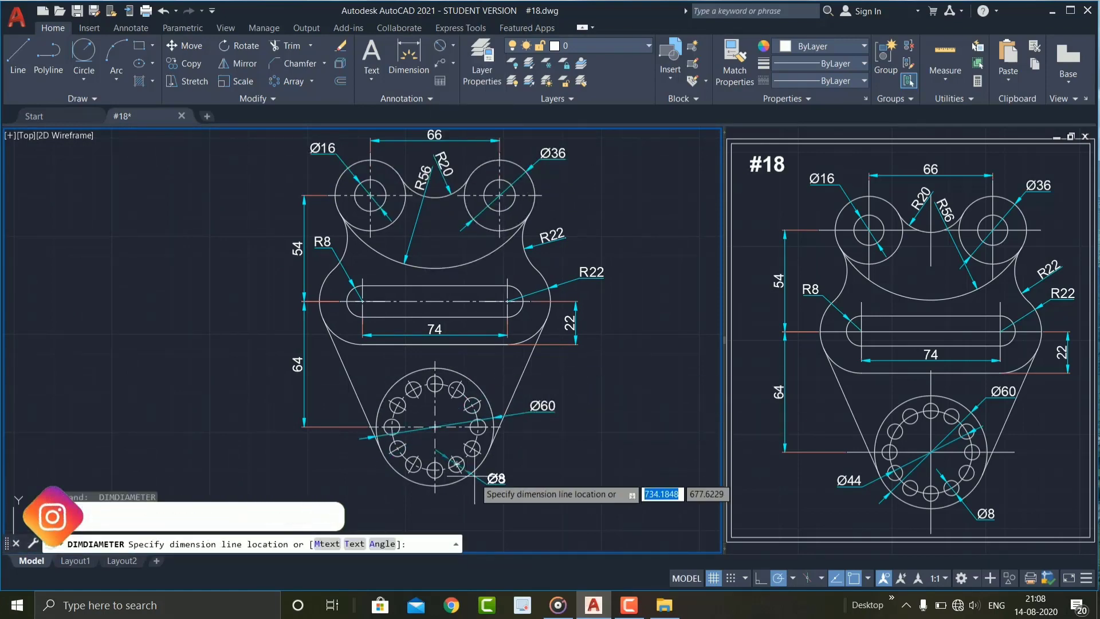
pyautogui.click(474, 484)
pyautogui.press('space')
pyautogui.scroll(3, 435, 447)
pyautogui.click(465, 396)
pyautogui.scroll(-3, 401, 435)
# Step: Prefix the bolt-circle Ø44 dimension text with PCD so it reads PCD Ø44
pyautogui.click(356, 433)
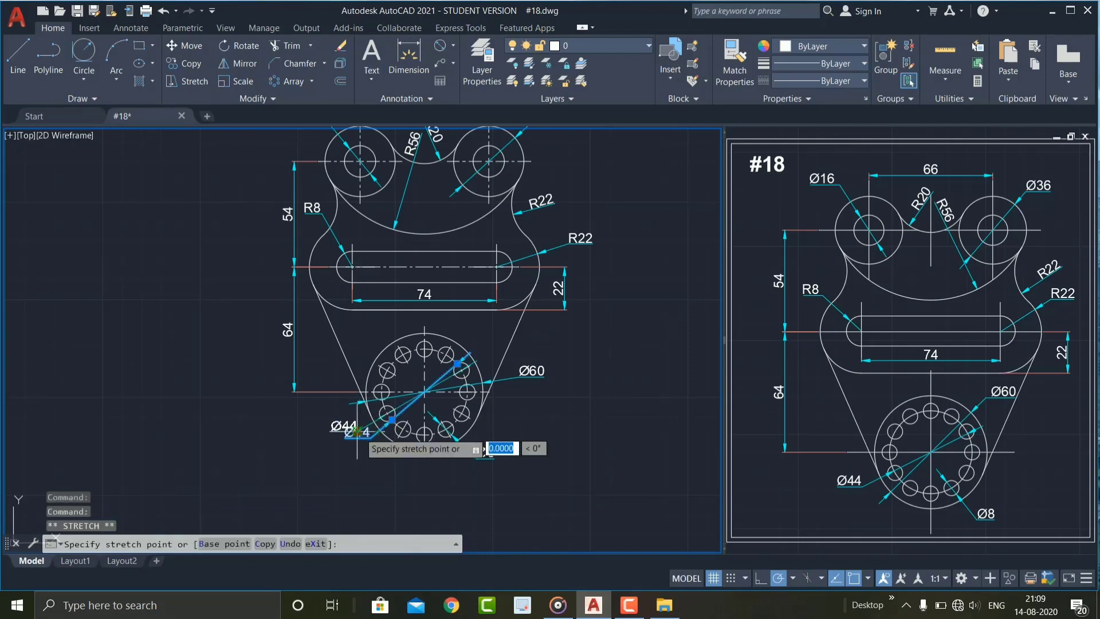
pyautogui.doubleClick(356, 432)
pyautogui.press('Home')
pyautogui.write('PCD')
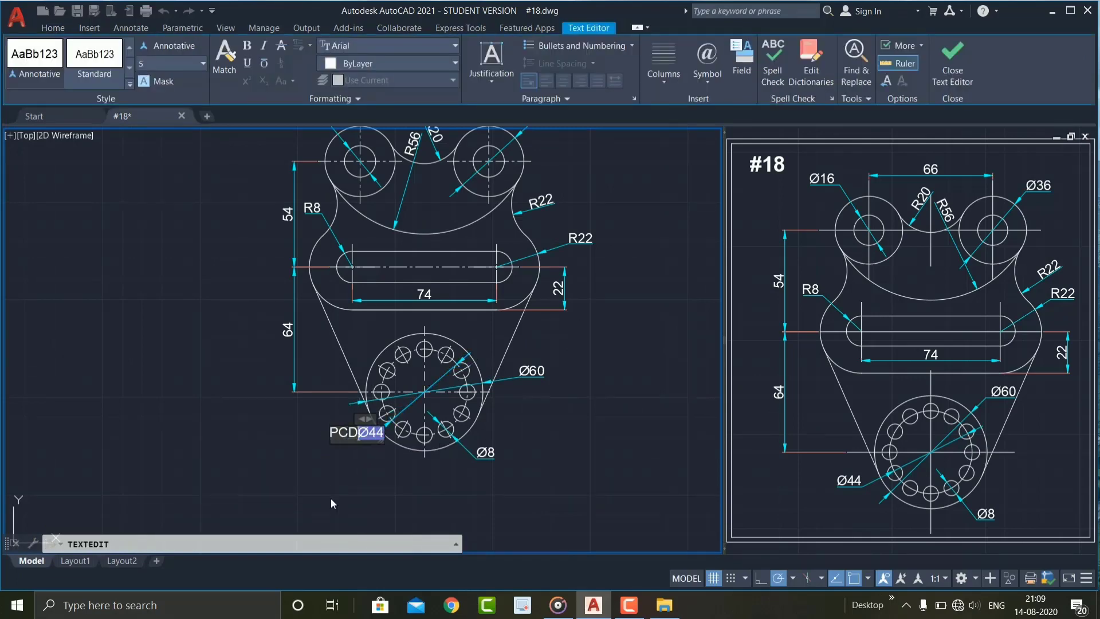
pyautogui.click(602, 421)
pyautogui.press('Escape')
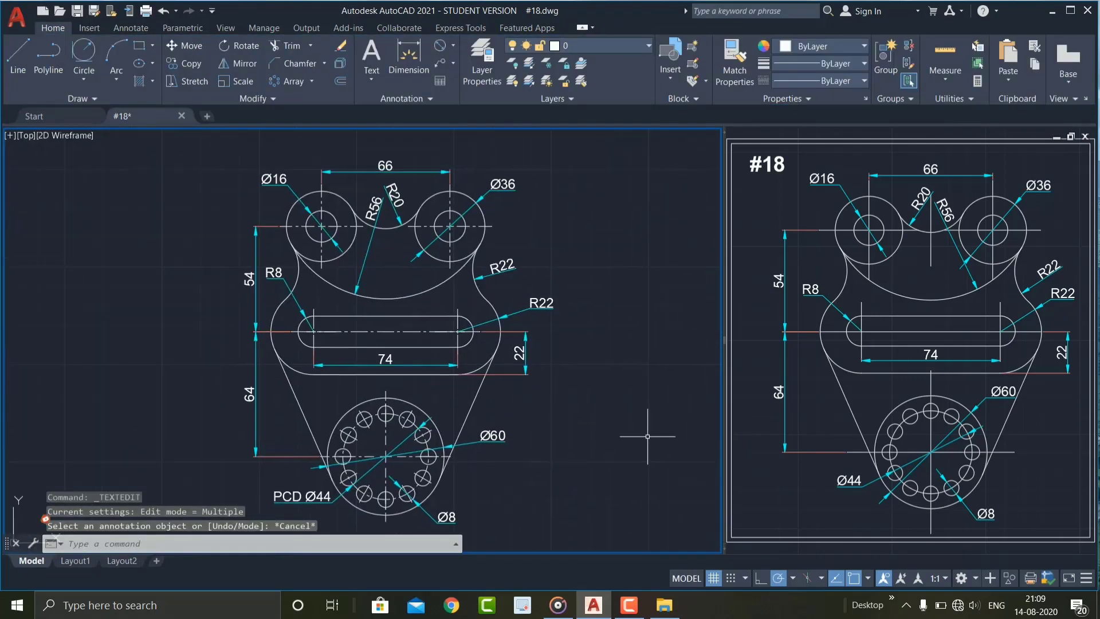
# Step: Click several spots on the right side of the finished drawing
pyautogui.click(614, 403)
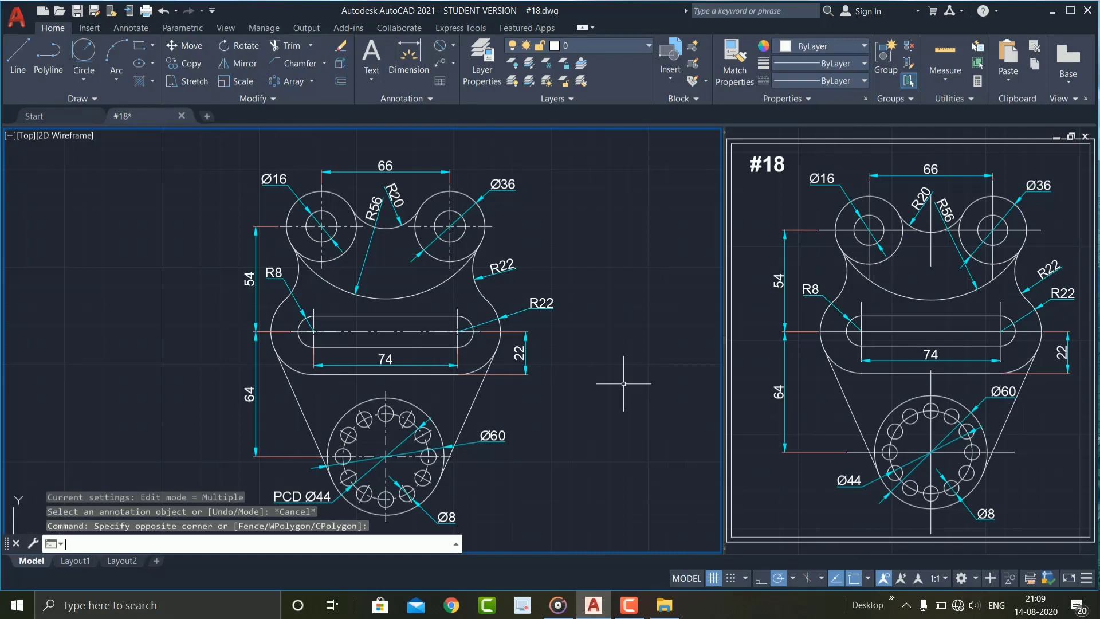
pyautogui.click(644, 460)
pyautogui.click(599, 431)
pyautogui.click(662, 503)
pyautogui.click(573, 418)
pyautogui.click(650, 484)
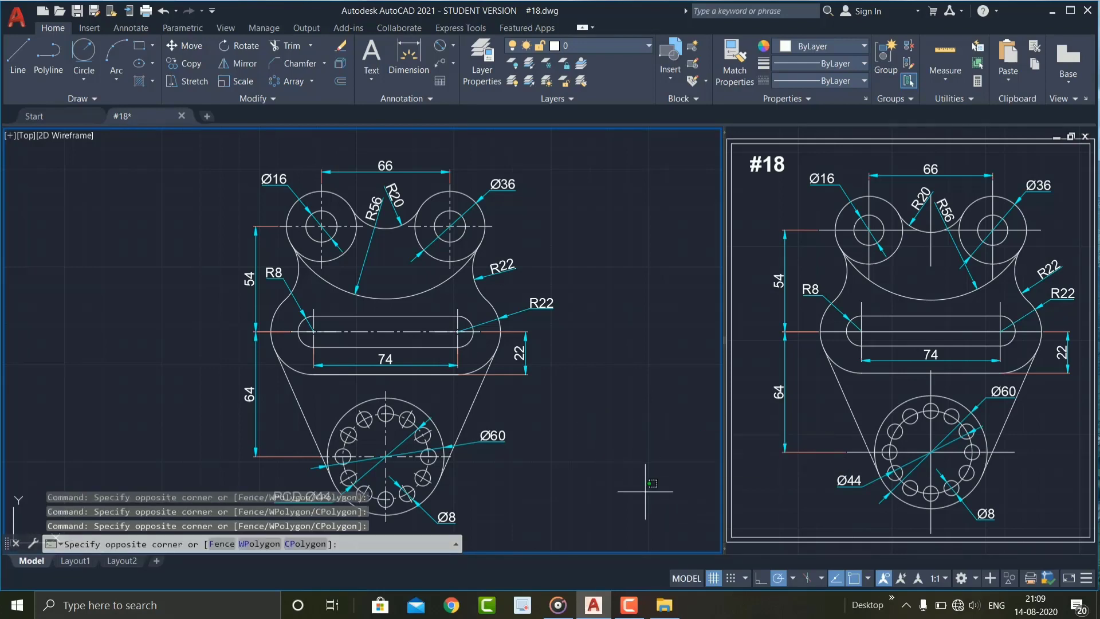